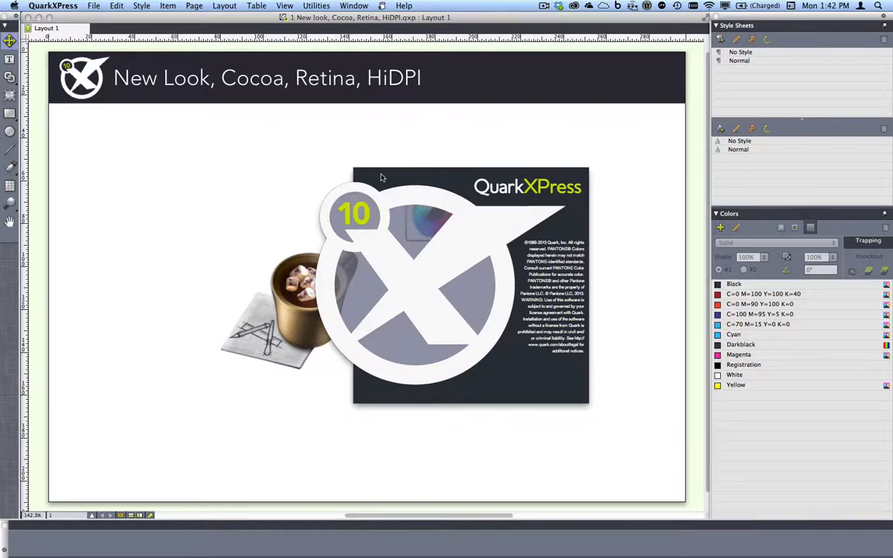
Look through File > Open Recent and the Dock's open-document list without opening anything.
left_click(94, 6)
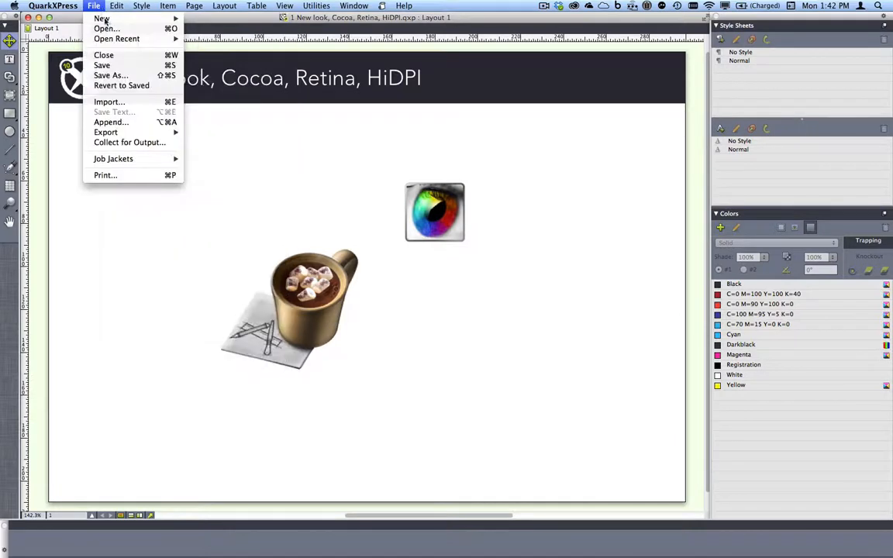
mouse_move(142, 41)
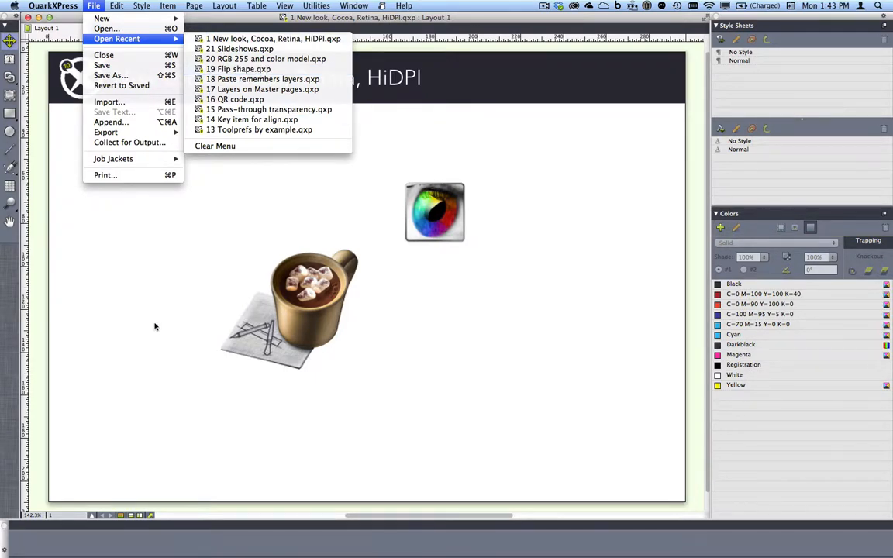
left_click(141, 295)
mouse_move(131, 555)
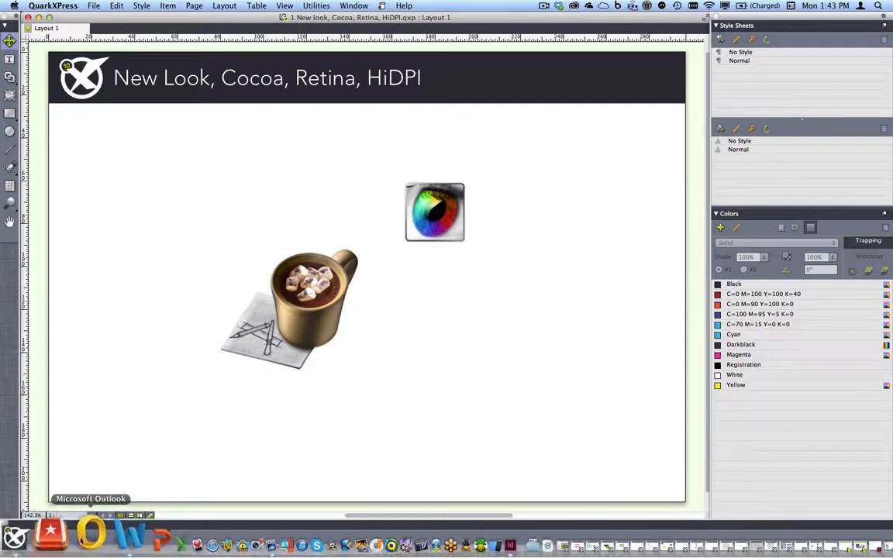
right_click(56, 532)
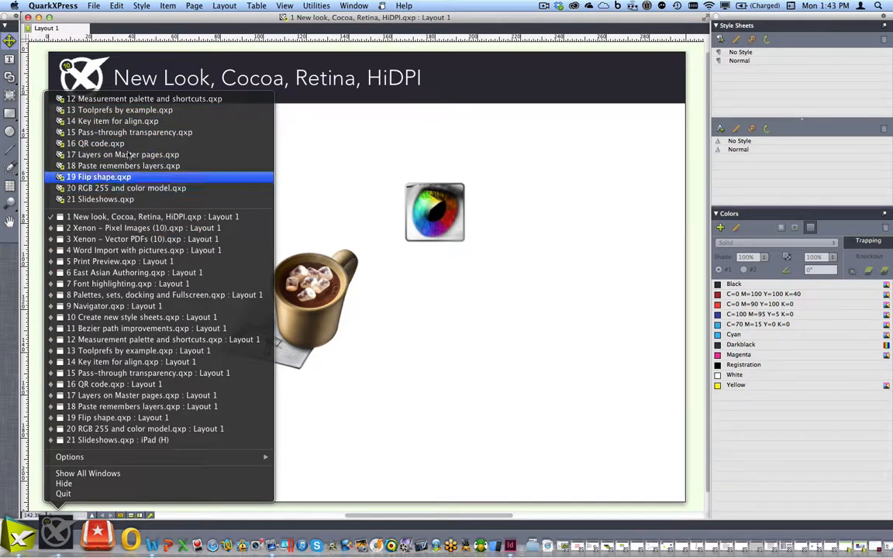
left_click(314, 177)
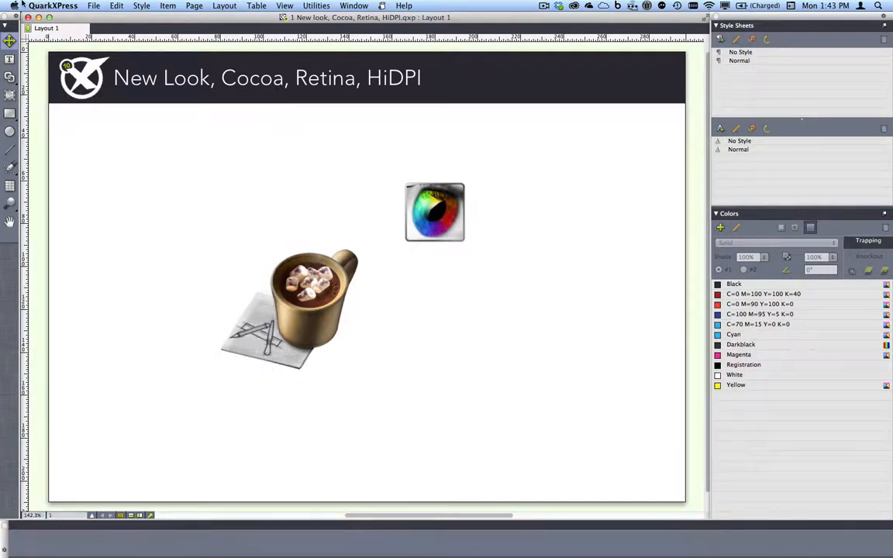
Check Apple > Recent Items, then close the New Look, Cocoa, Retina, HiDPI document.
left_click(20, 5)
mouse_move(66, 82)
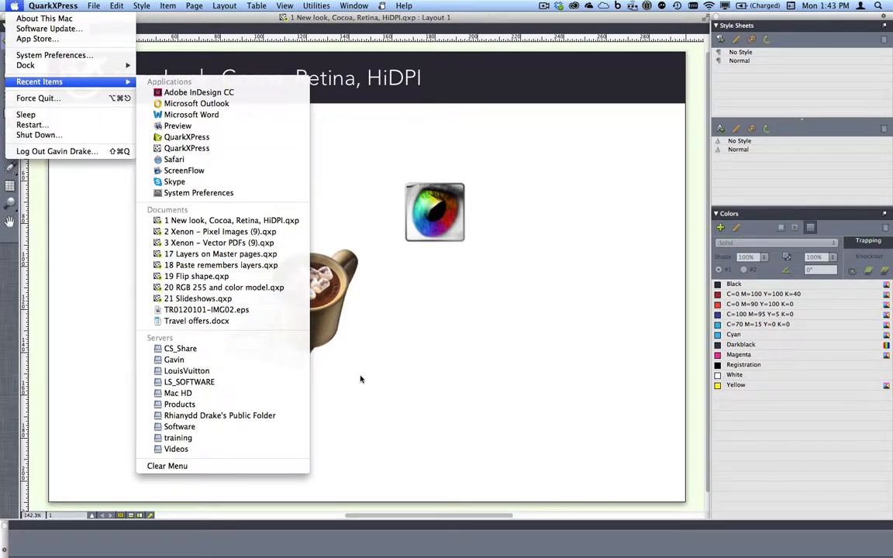
left_click(379, 412)
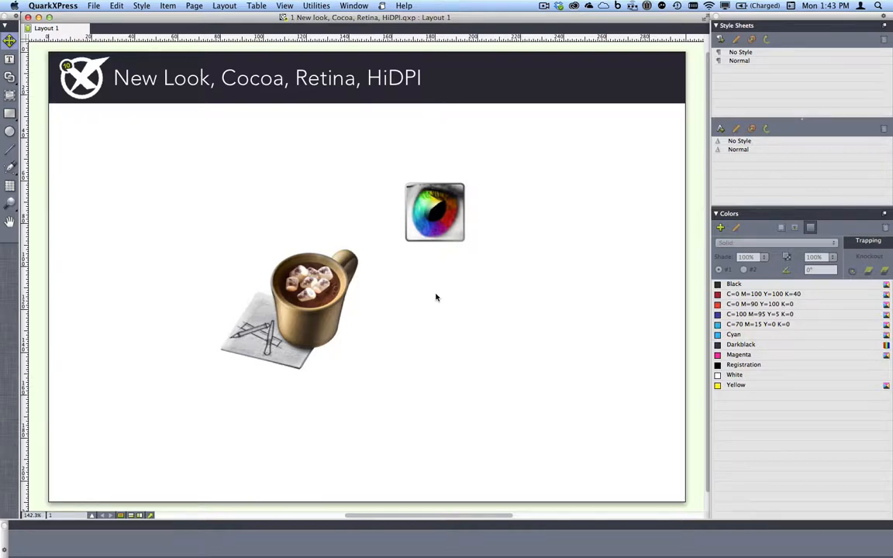
key("super+w")
left_click(355, 6)
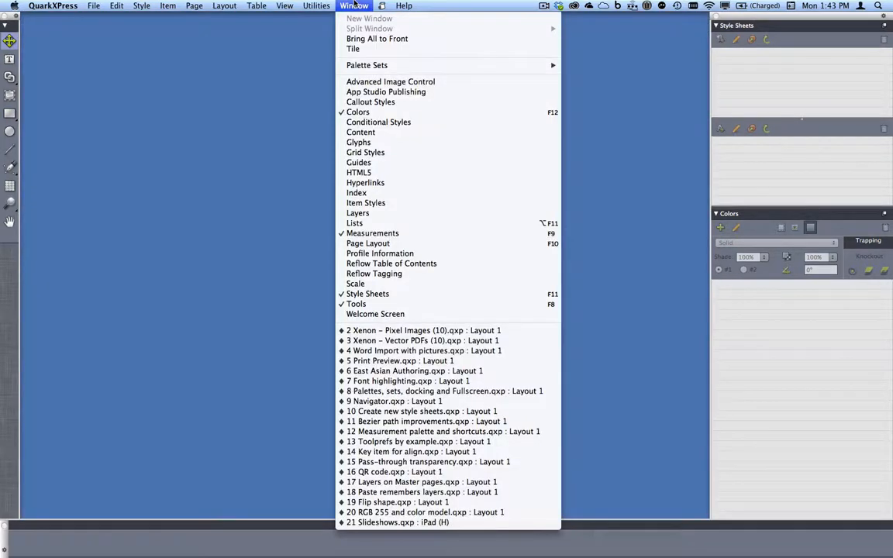
Bring the 2 Xenon – Pixel Images (10).qxp layout to the front, then switch to QuarkXPress 9.
left_click(419, 331)
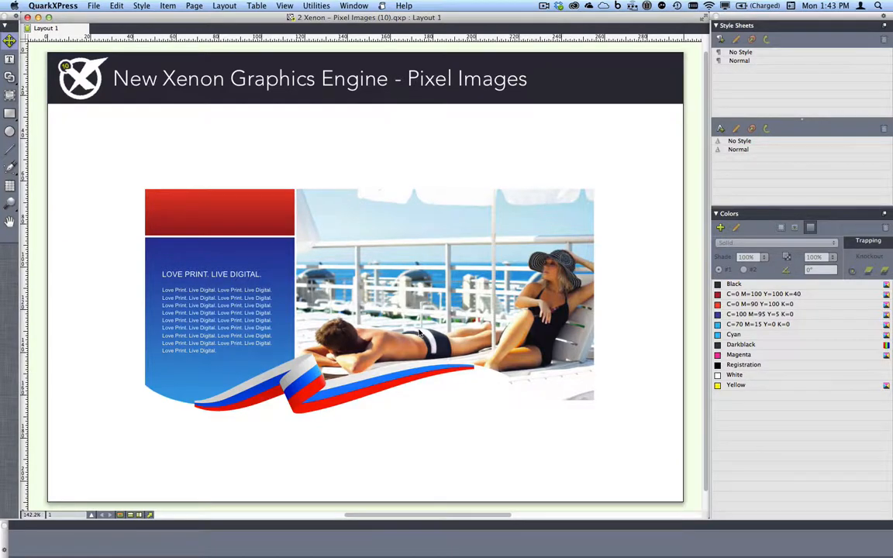
key("super+Tab")
key("super+Tab")
key("super+Tab")
key("super+Tab")
key("super+Tab")
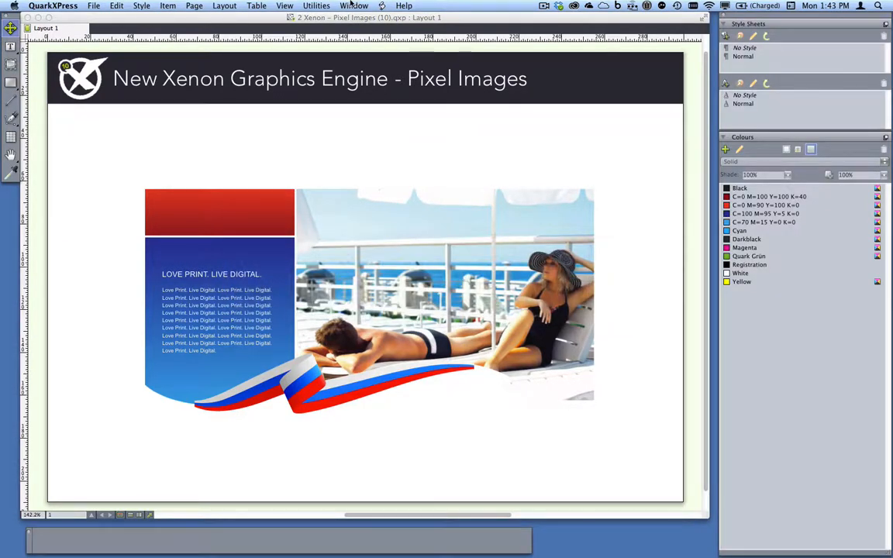
Show Pixel Images (9), zoom in on the woman's head to 800%, and return to QuarkXPress 10.
left_click(353, 6)
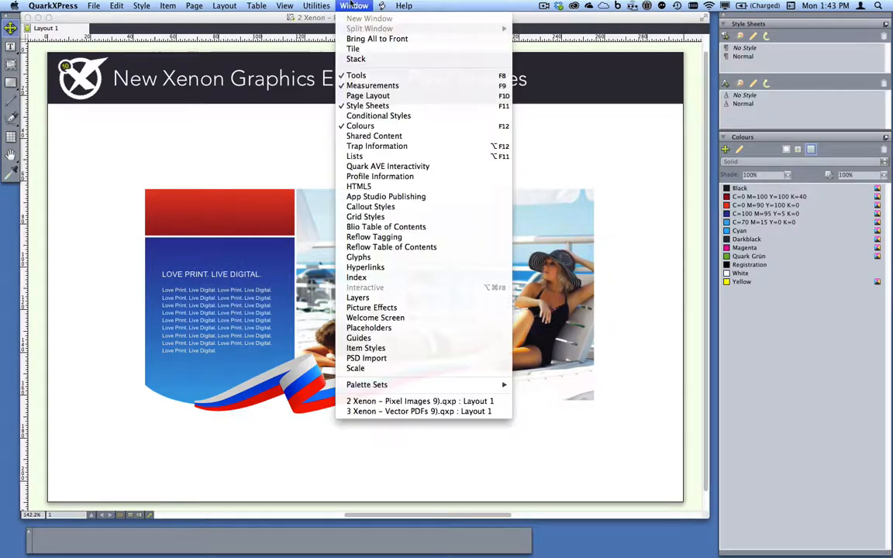
left_click(425, 401)
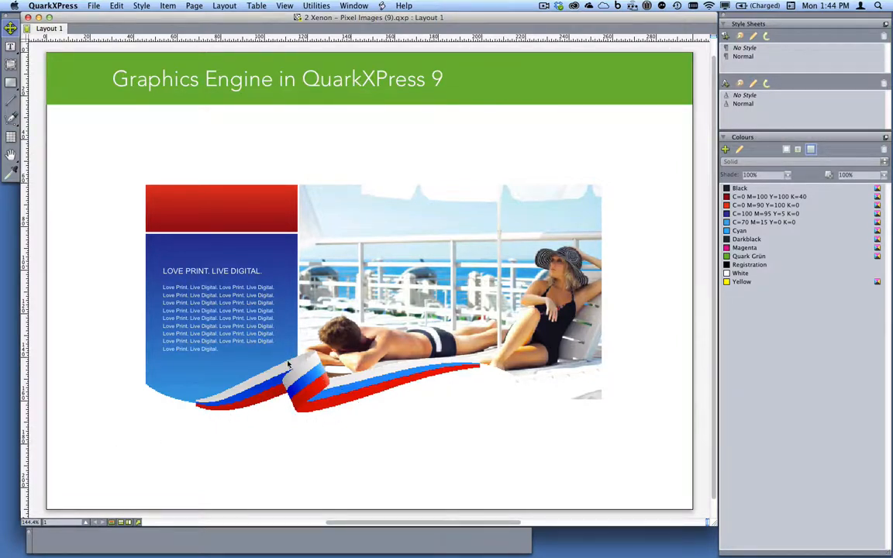
key("z")
left_click_drag(522, 239, 594, 296)
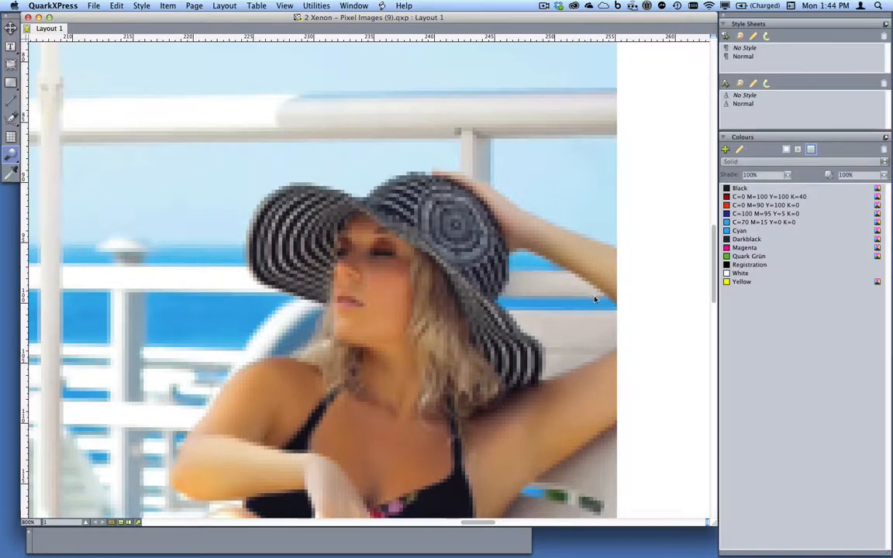
key("super+Tab")
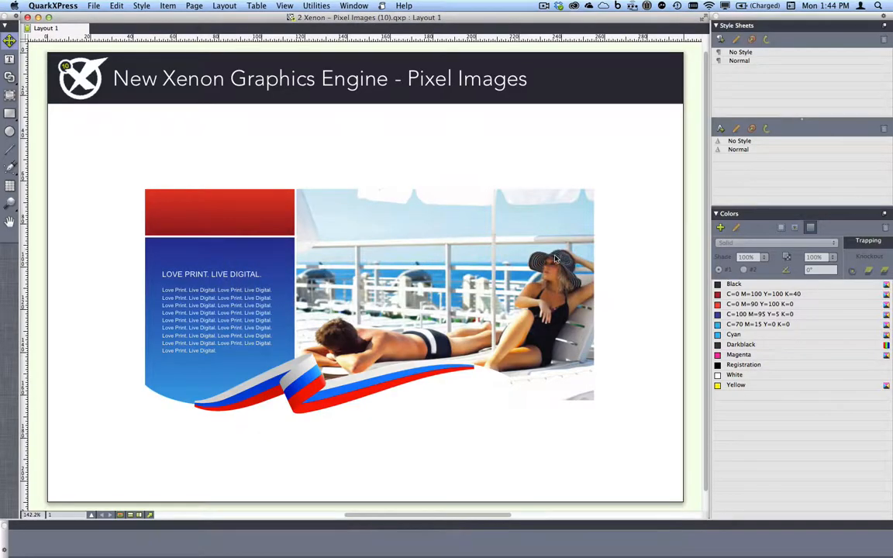
key("z")
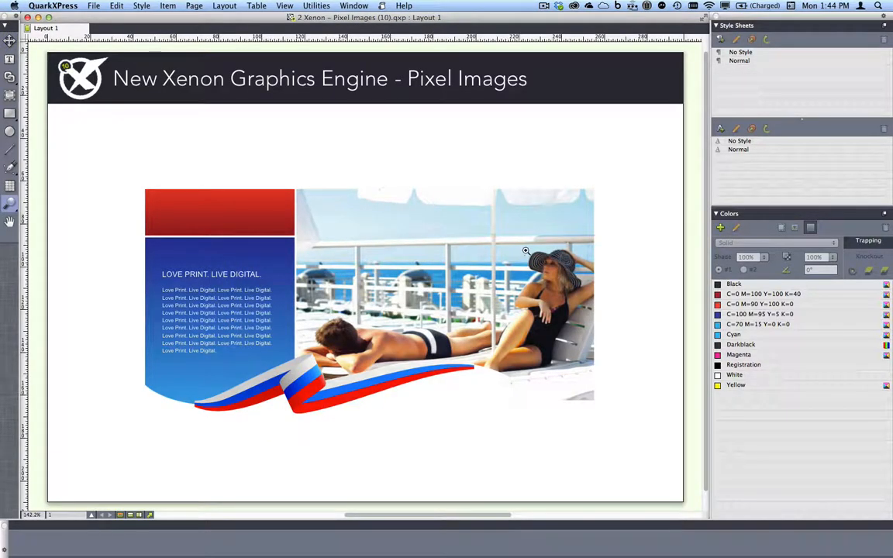
Zoom version 10 onto the hat, shrink and pan both windows, and place them side by side.
left_click_drag(520, 243, 595, 307)
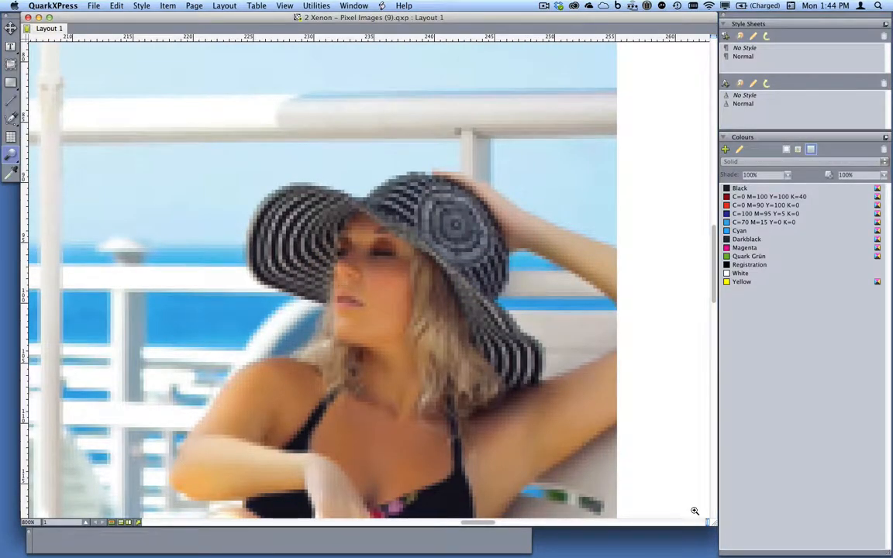
left_click_drag(707, 521, 306, 297)
left_click_drag(267, 237, 51, 122)
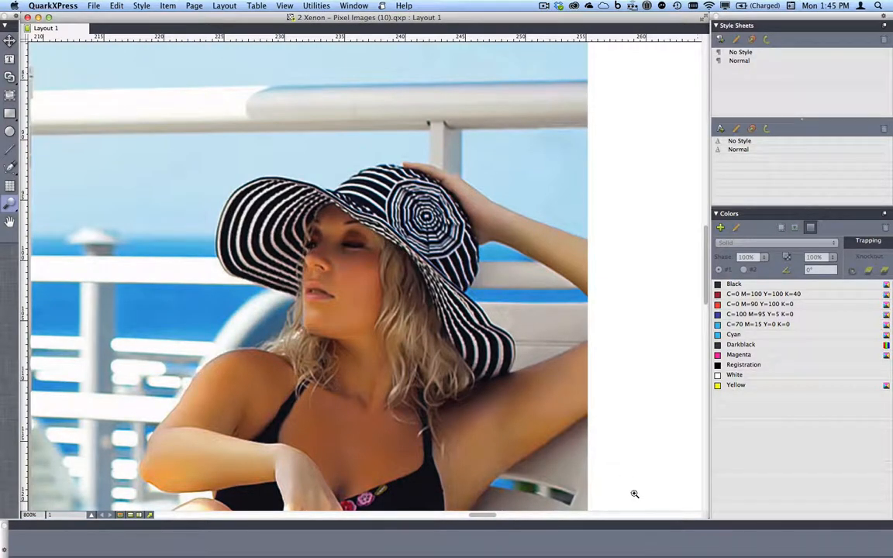
left_click_drag(705, 514, 341, 318)
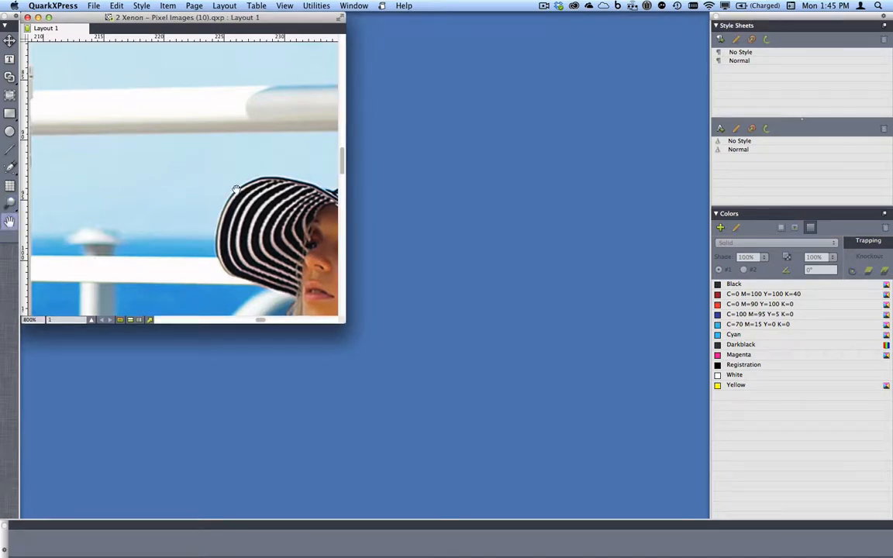
left_click_drag(230, 186, 104, 130)
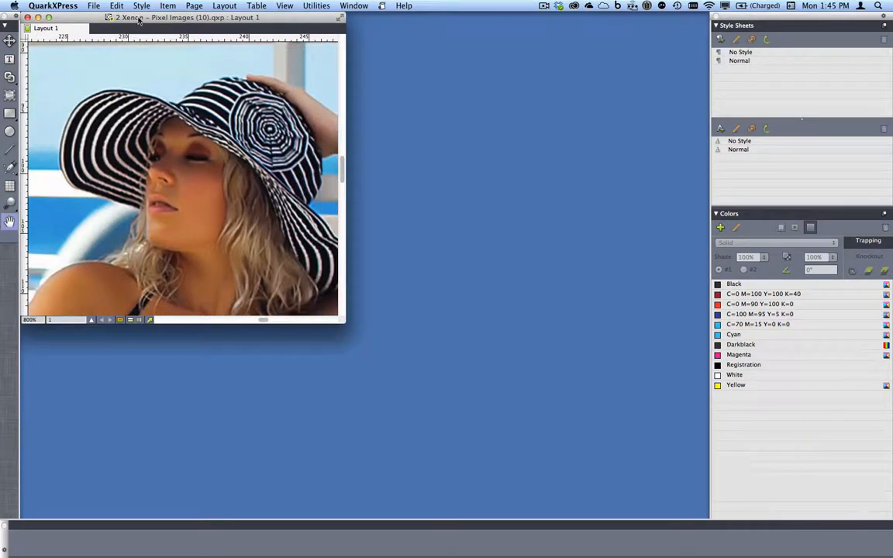
left_click_drag(128, 17, 426, 22)
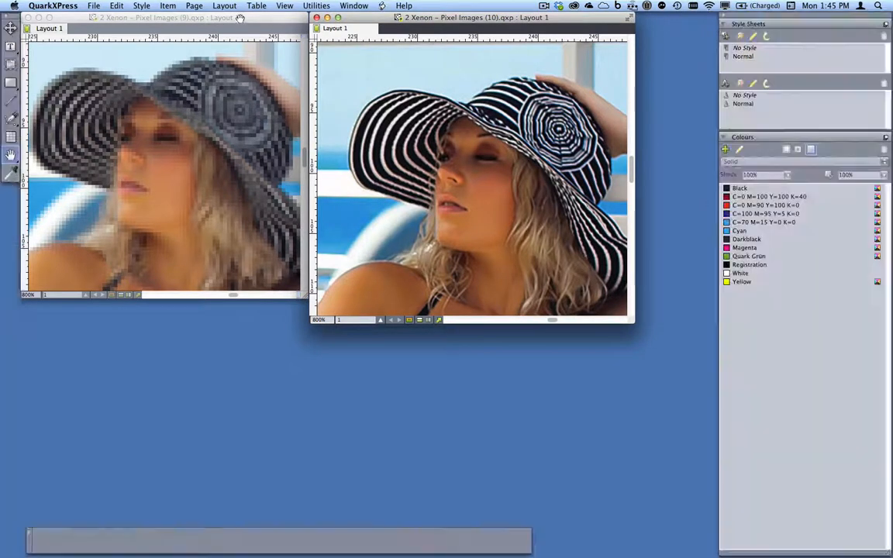
Set the Pixel Images (9) hat picture's preview resolution to Full Resolution.
left_click(241, 17)
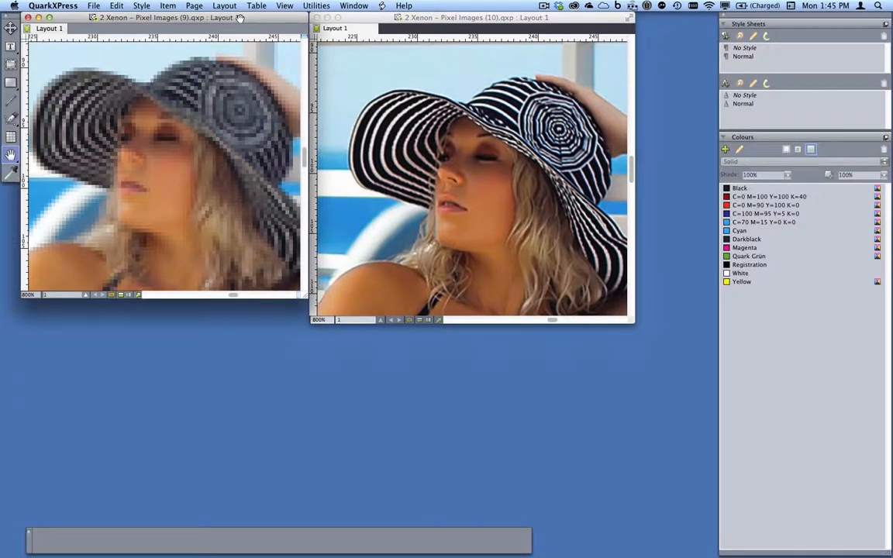
right_click(176, 160)
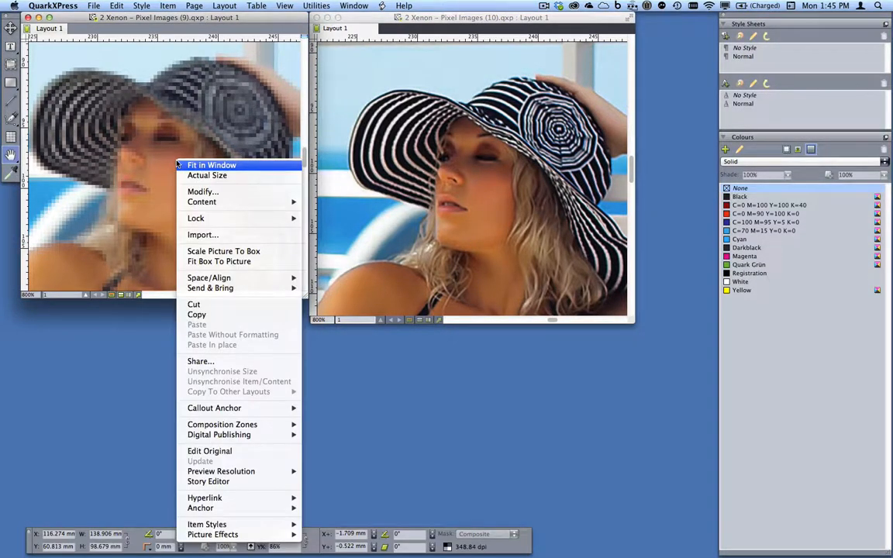
mouse_move(277, 472)
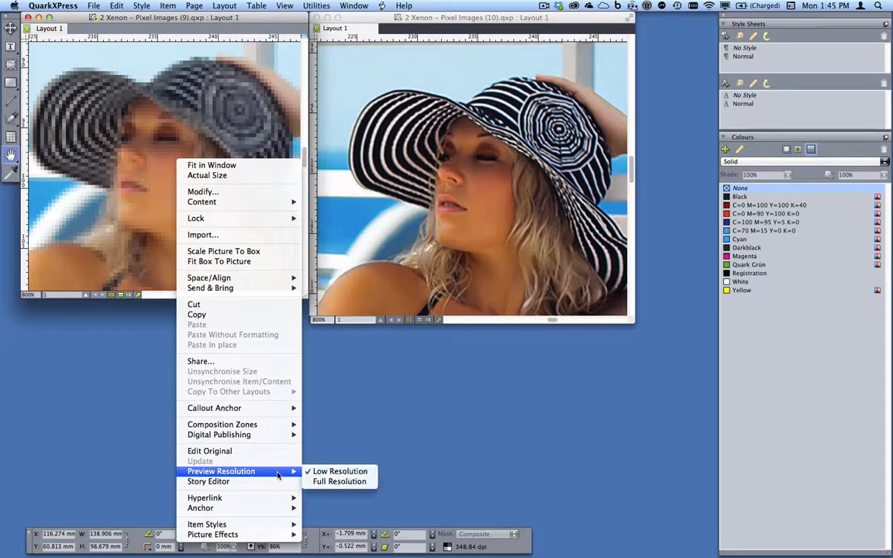
left_click(339, 482)
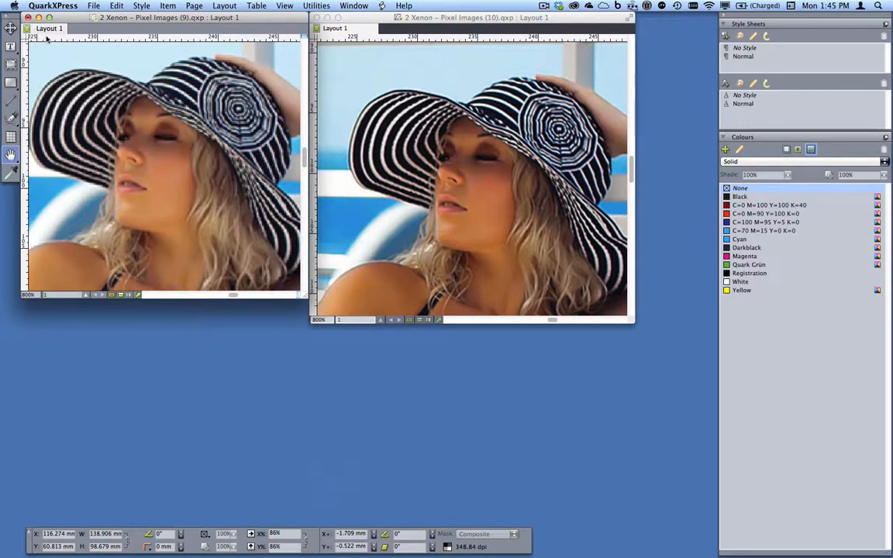
Close Pixel Images (9) without saving, then close the Pixel Images (10) window.
left_click(28, 16)
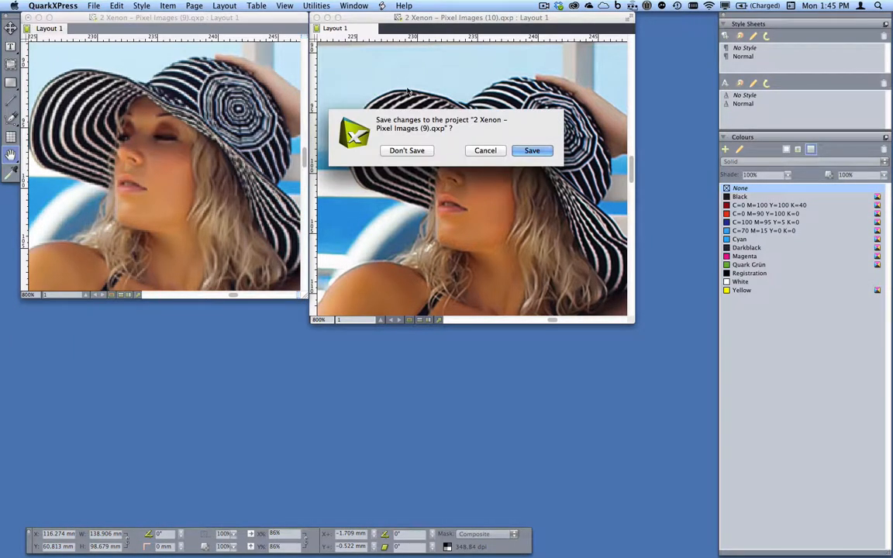
left_click(424, 151)
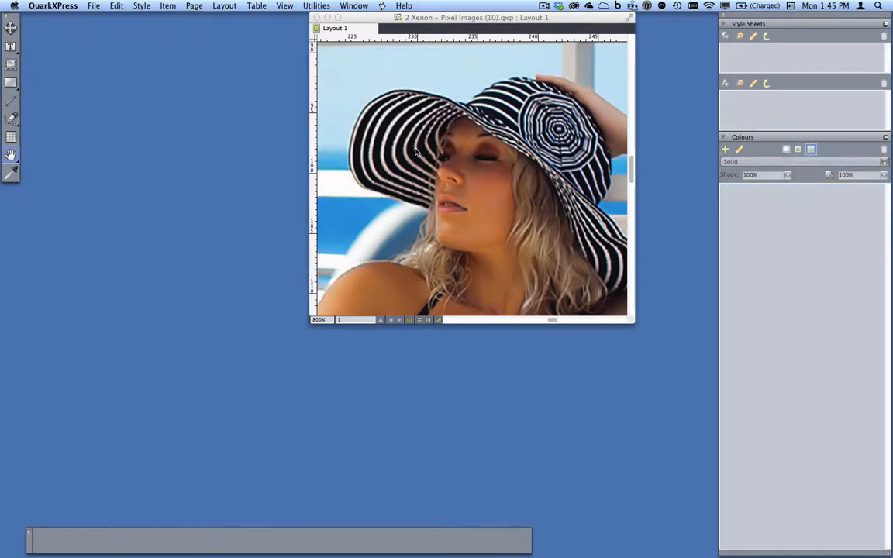
left_click(317, 18)
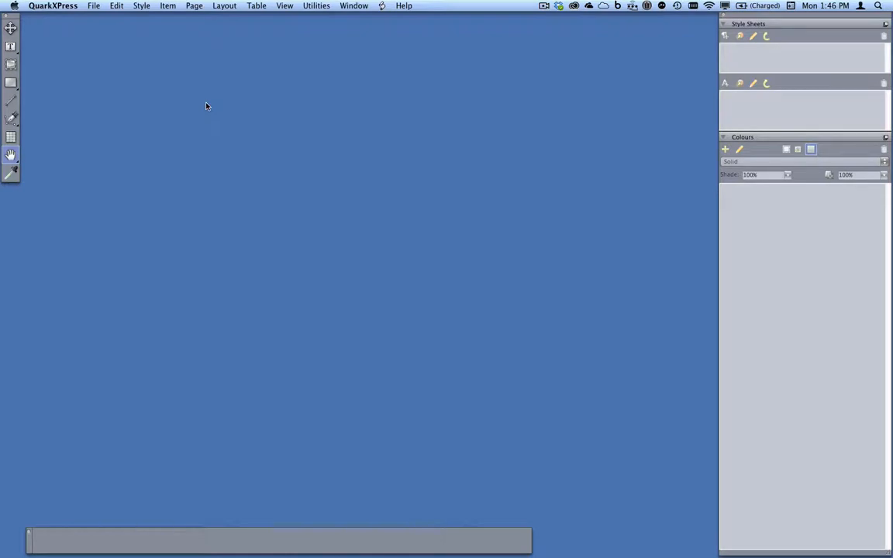
Switch to the 3 Xenon – Vector PDFs (9) layout and select its empty picture box.
key("super+o")
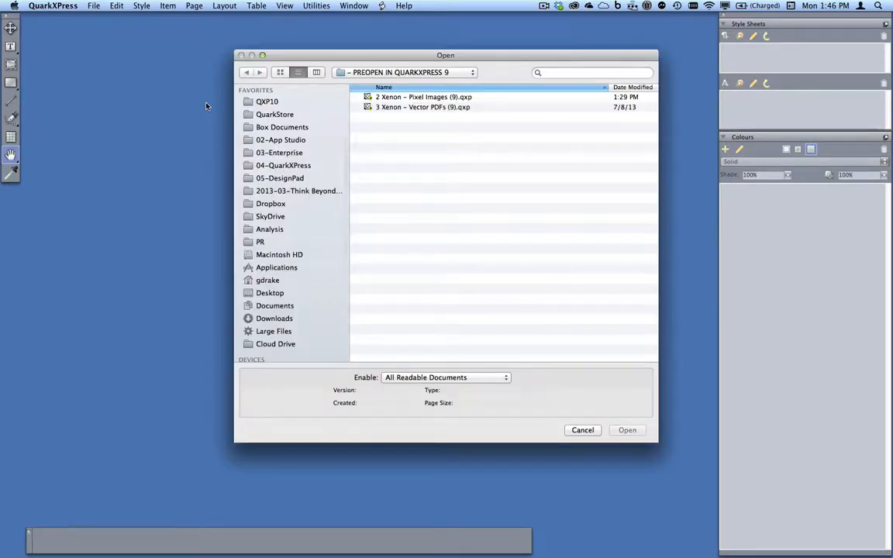
key("Escape")
left_click(355, 5)
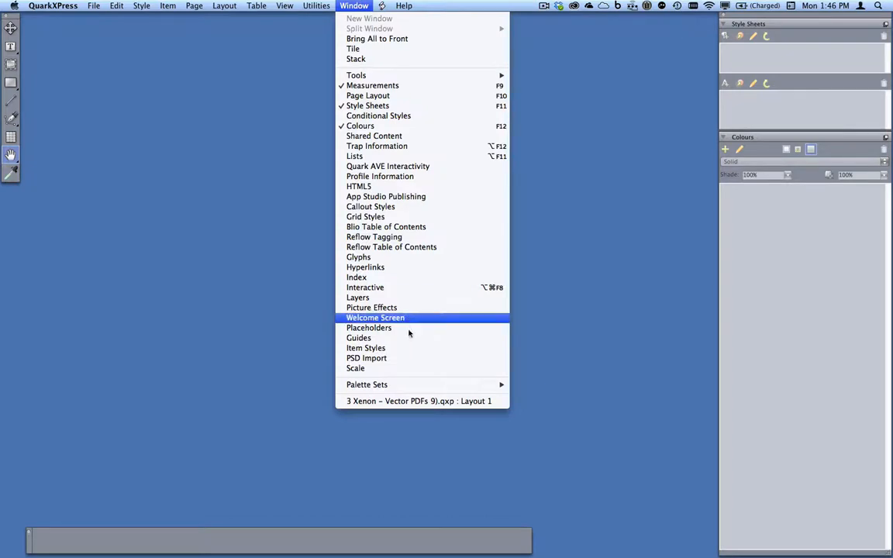
left_click(439, 402)
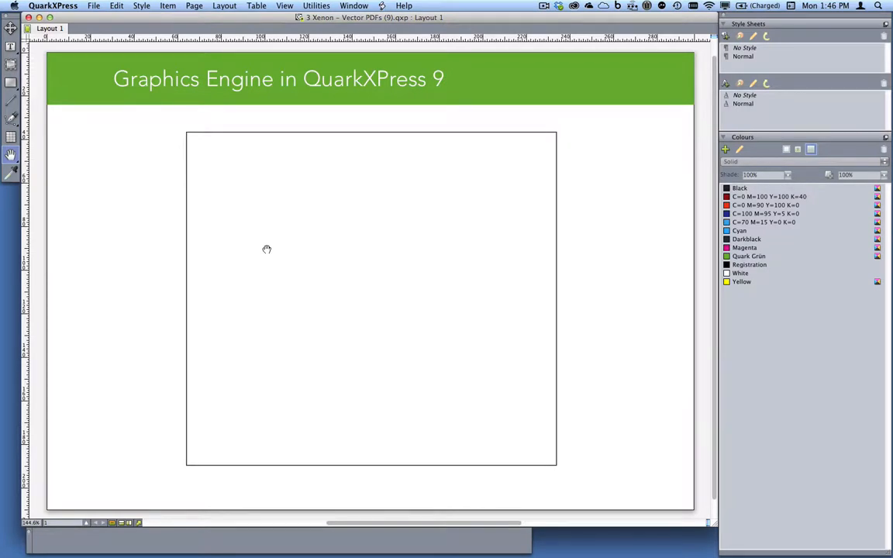
key("v")
left_click(260, 198)
Import Trans_Mass_LightRailMap.pdf from Media Briefings EN > Media > 3 Xenon - Vector PDFs into the box.
key("super+e")
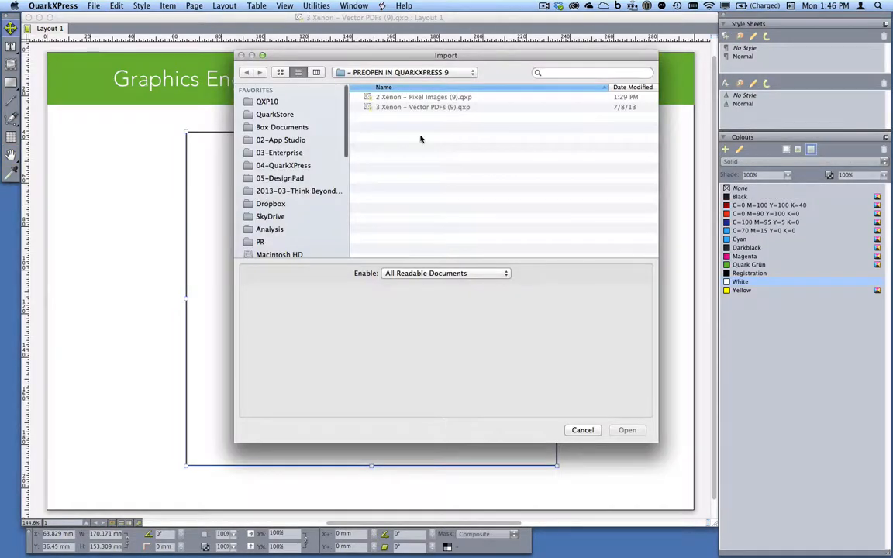
left_click(453, 72)
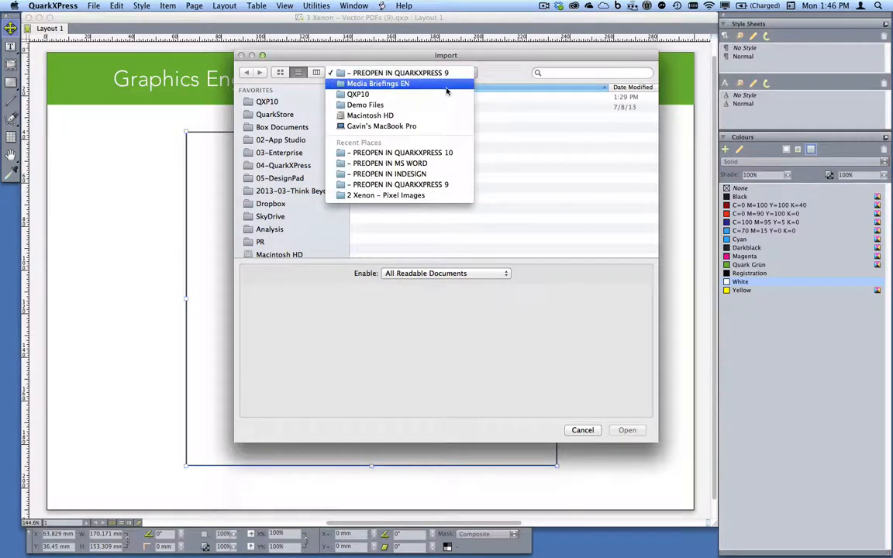
left_click(446, 83)
double_click(397, 178)
double_click(433, 117)
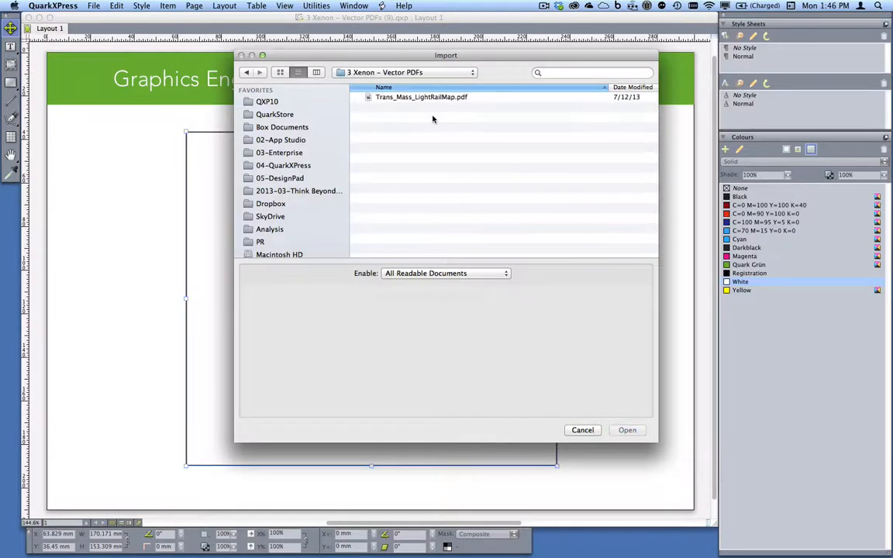
left_click(431, 98)
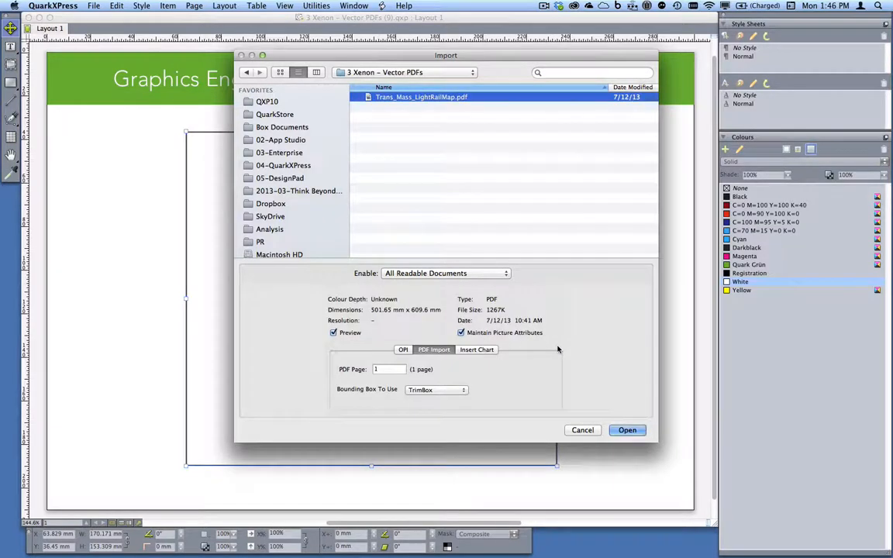
left_click(627, 430)
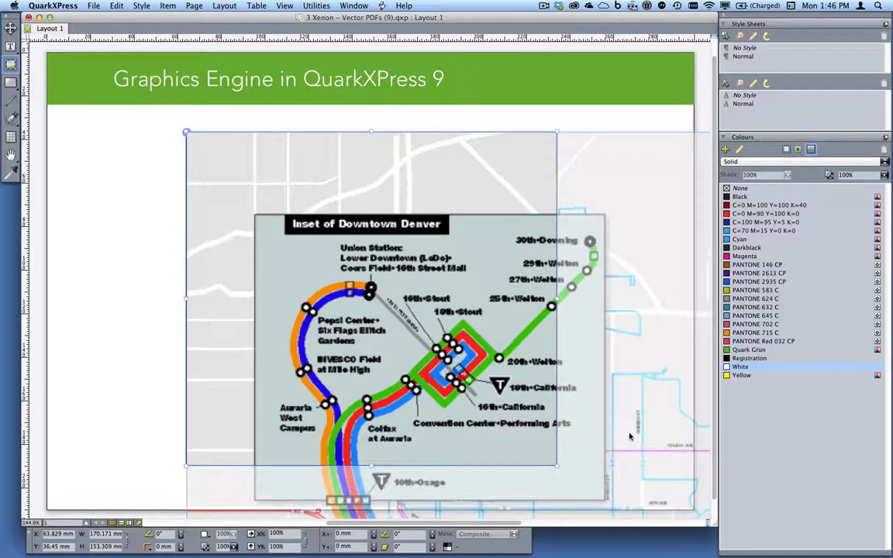
Pan the map inside its box to show the Orchard-to-Lincoln stations.
left_click_drag(474, 361, 344, 210)
left_click_drag(482, 399, 428, 179)
left_click_drag(472, 311, 439, 181)
left_click_drag(467, 350, 394, 229)
left_click_drag(462, 352, 385, 224)
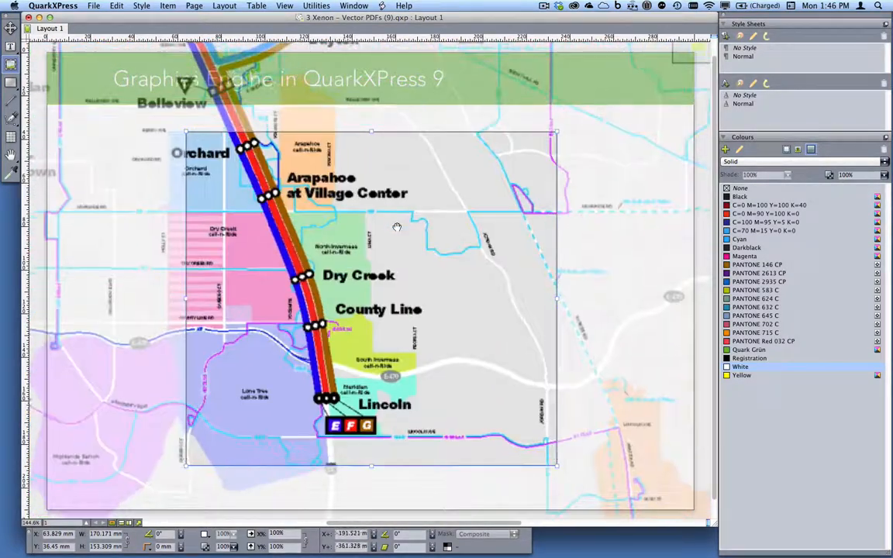
left_click_drag(456, 353, 447, 332)
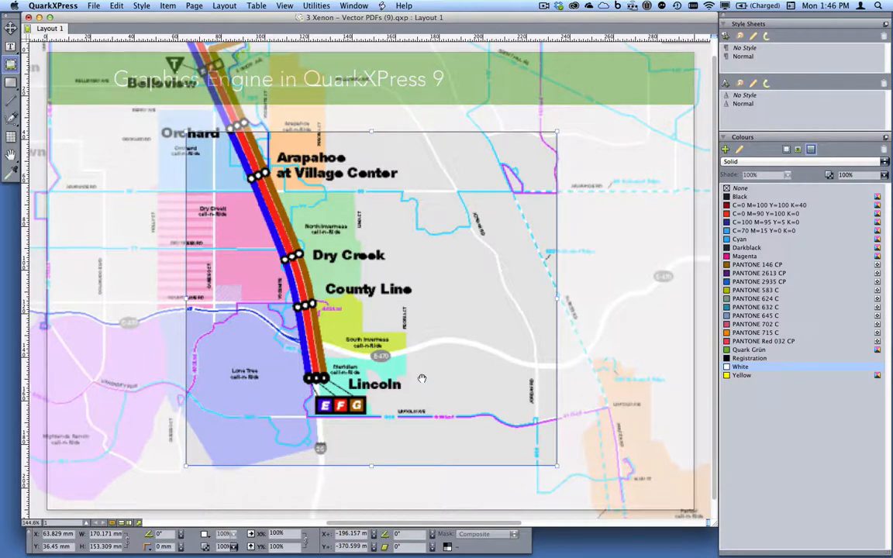
left_click_drag(416, 306, 410, 326)
Request a Full Resolution preview, dismiss the not-enough-memory alert, and switch to QuarkXPress 10.
right_click(410, 326)
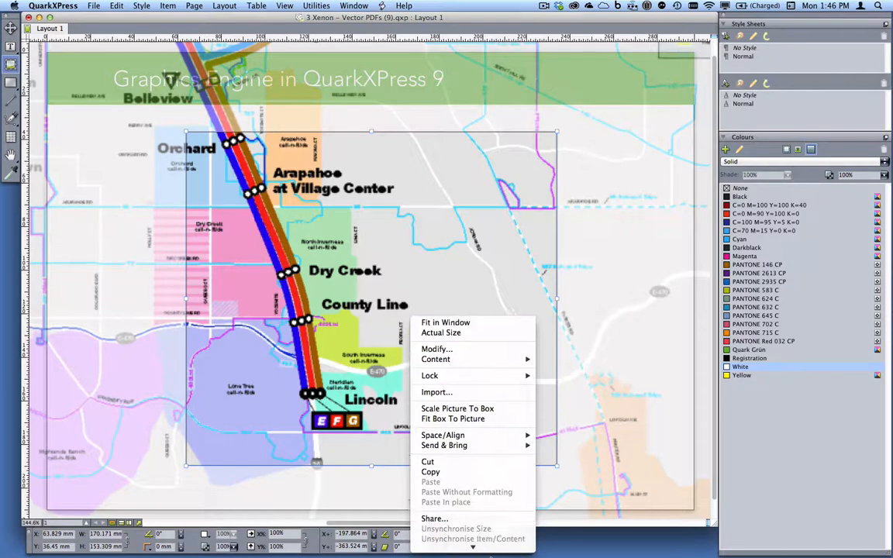
mouse_move(496, 487)
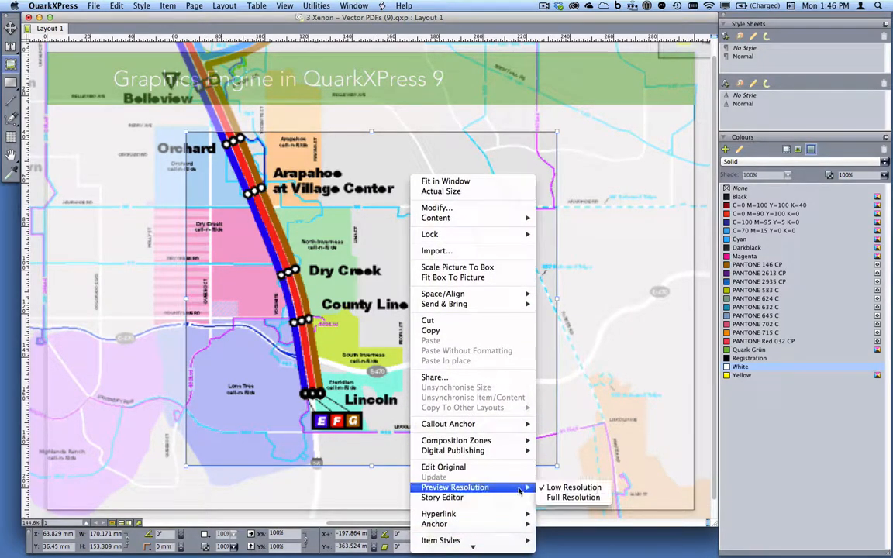
left_click(563, 499)
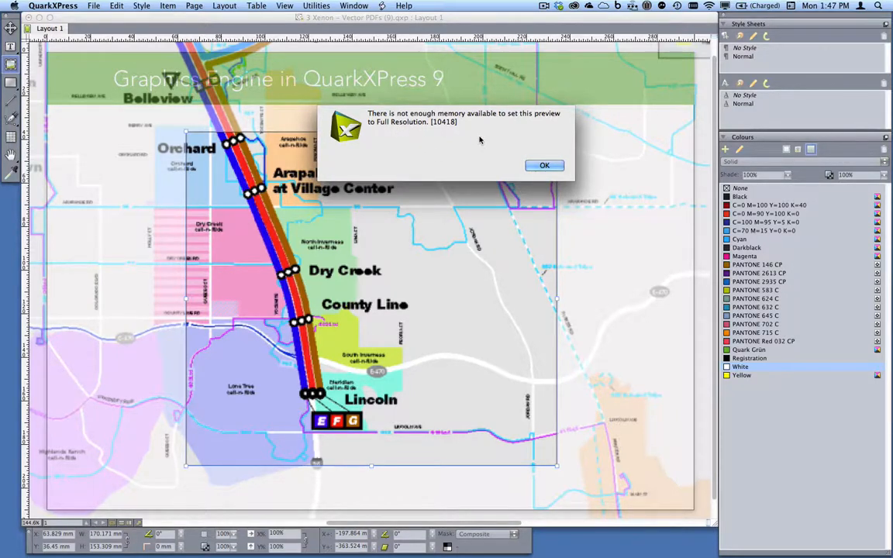
left_click(544, 165)
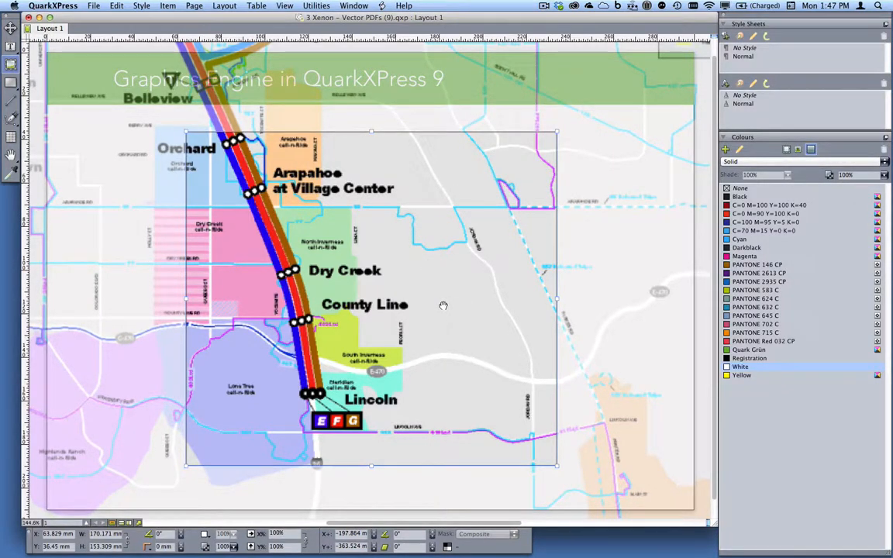
key("super+Tab")
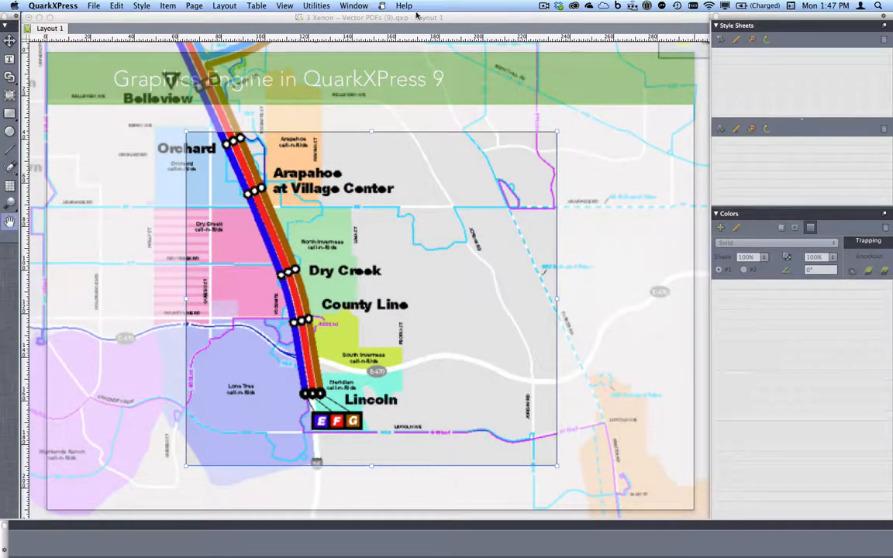
left_click(355, 5)
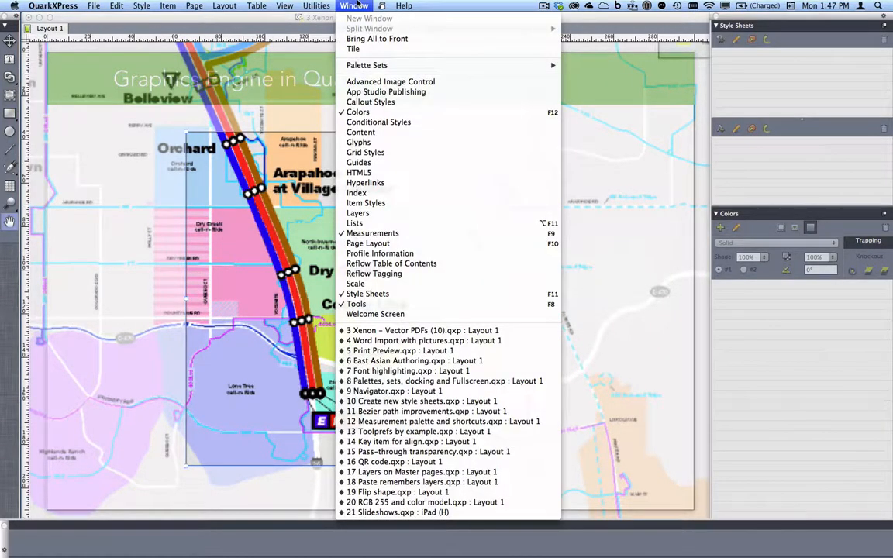
In 3 Xenon - Vector PDFs (10).qxp, import Trans_Mass_LightRailMap.pdf into the empty picture box.
left_click(436, 331)
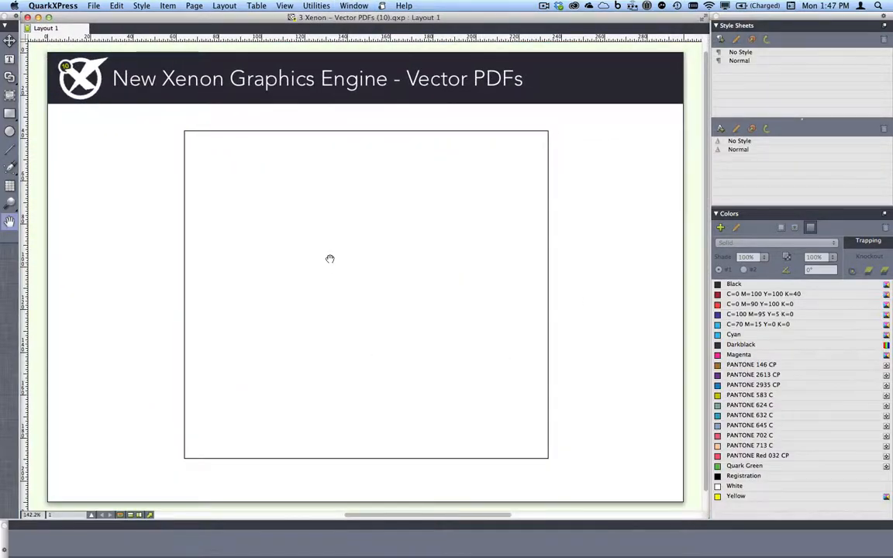
key("v")
left_click(331, 261)
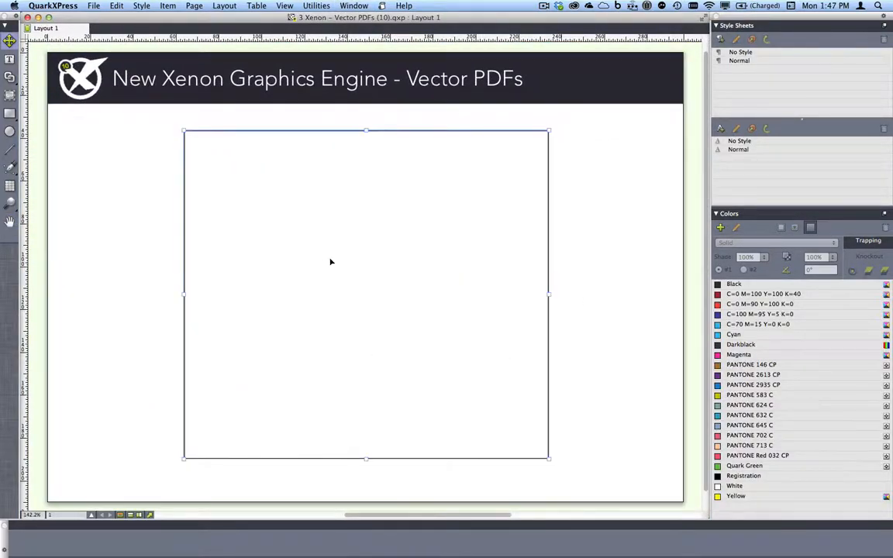
key("super+e")
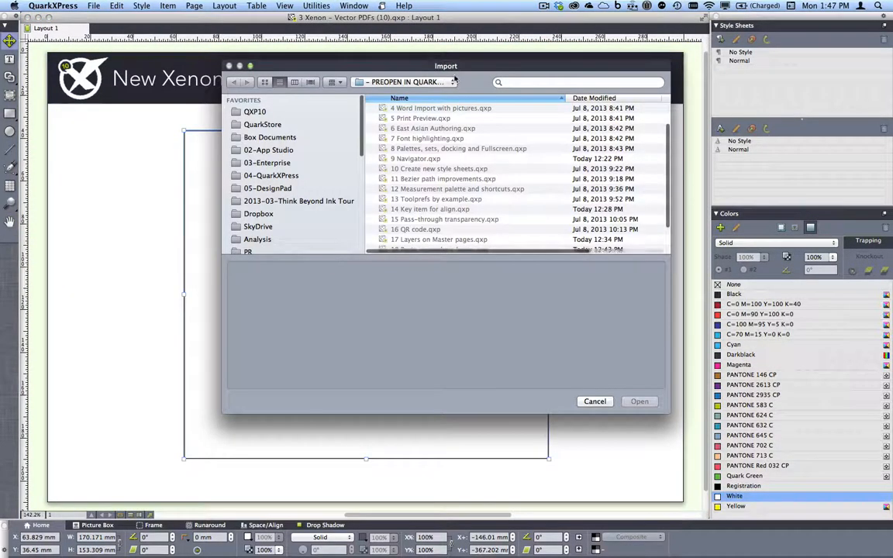
left_click(440, 83)
left_click(434, 94)
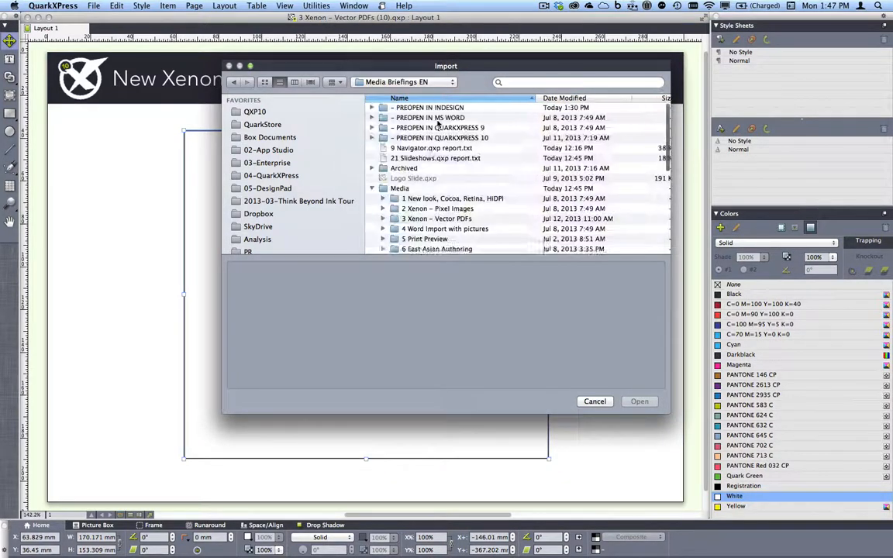
double_click(422, 219)
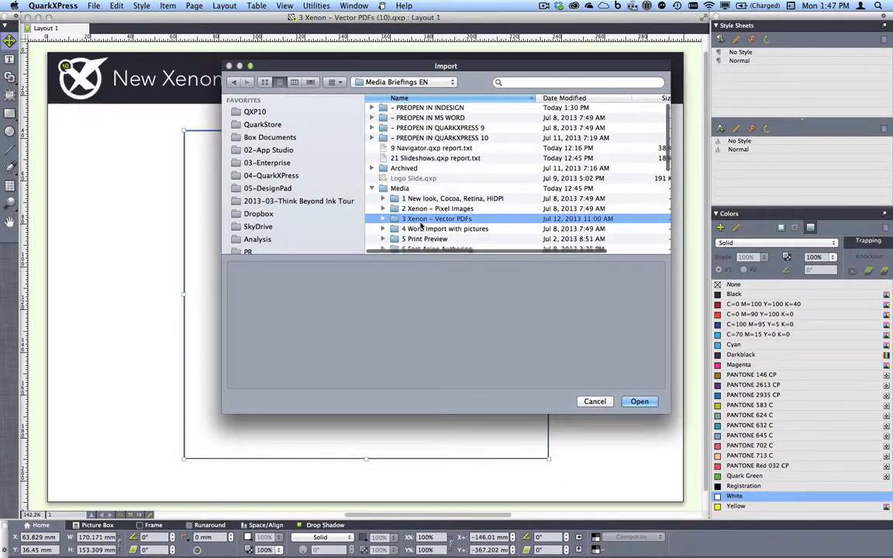
left_click(418, 109)
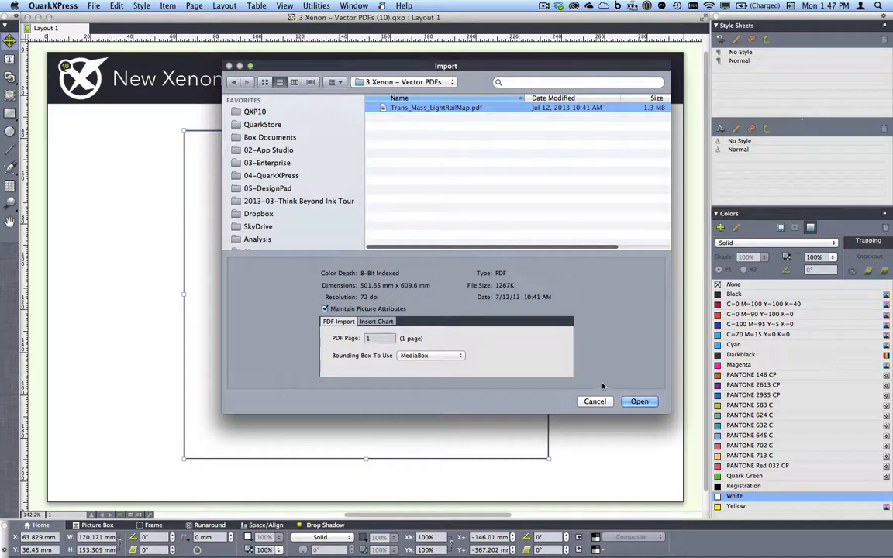
left_click(637, 402)
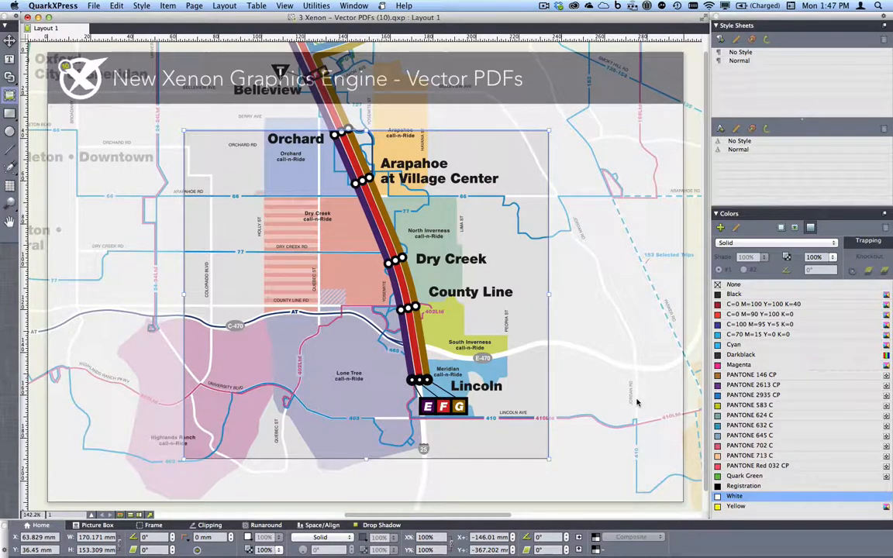
Position the map to show Orchard to Lincoln, zoom in on Dry Creek–County Line, then fit the page.
left_click_drag(464, 338, 453, 334)
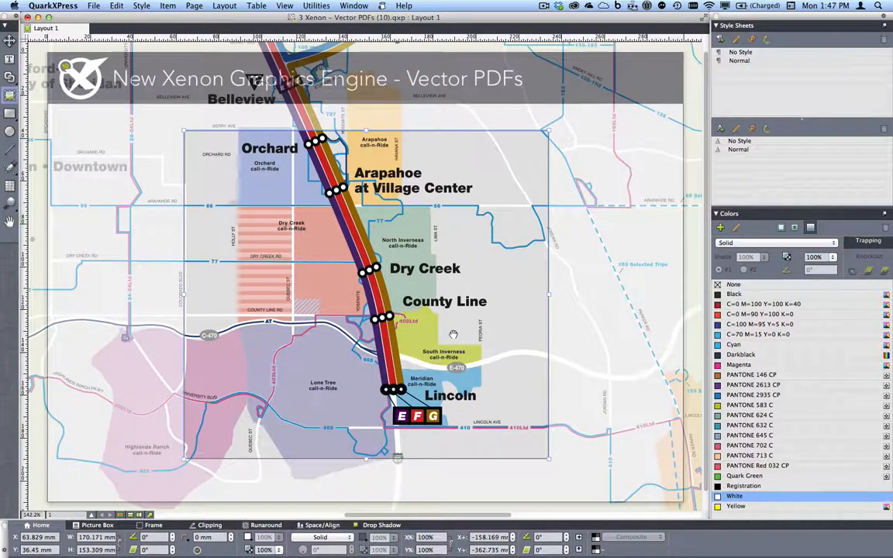
left_click_drag(452, 334, 453, 334)
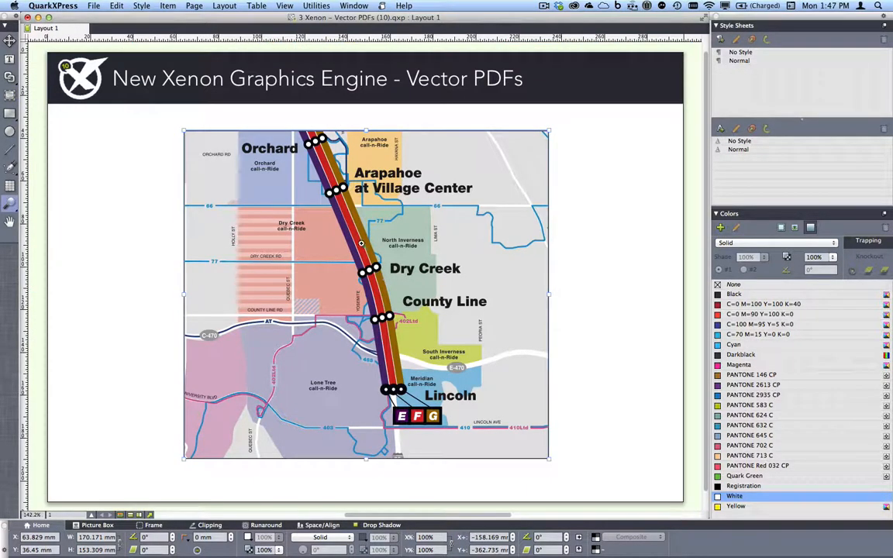
left_click_drag(347, 239, 451, 353)
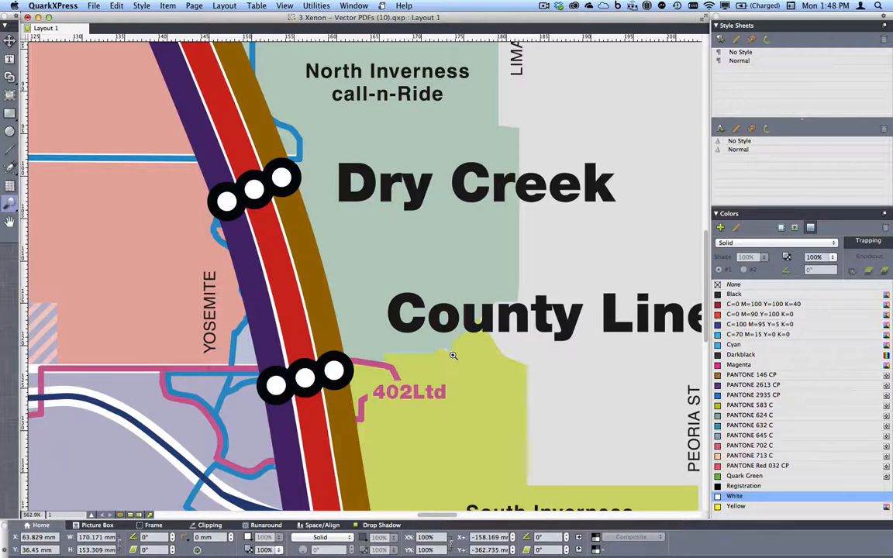
key("super+0")
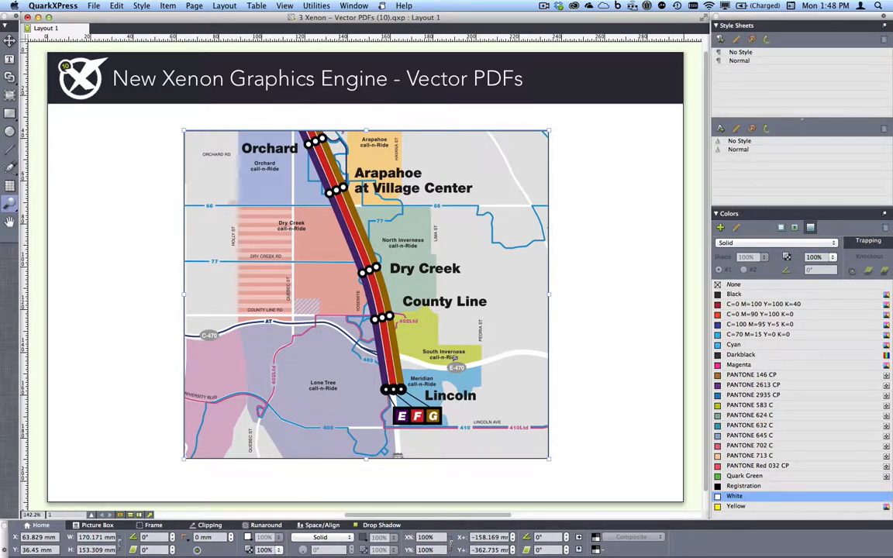
key("super+Tab")
key("super+Tab")
key("super+Tab")
key("super+Tab")
key("super+Tab")
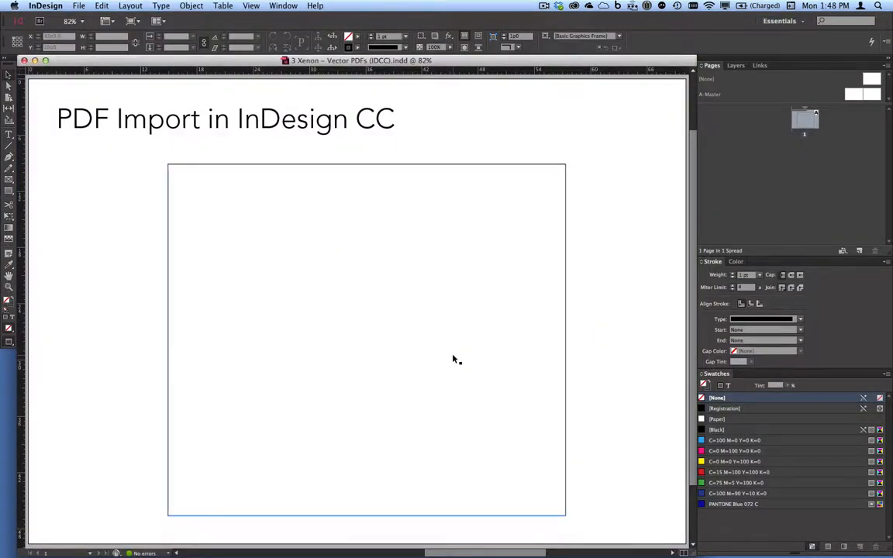
Place Trans_Mass_LightRailMap.pdf into the empty graphics frame under the heading.
left_click(261, 240)
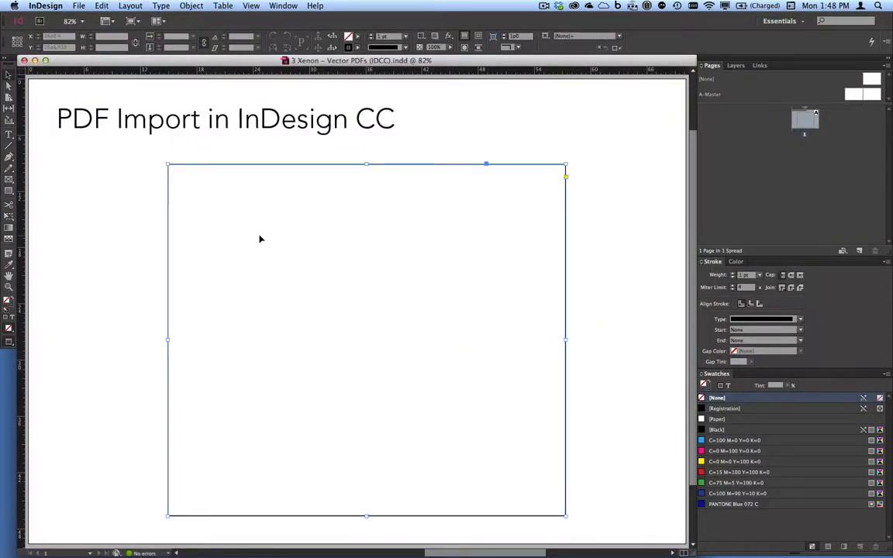
key("super+d")
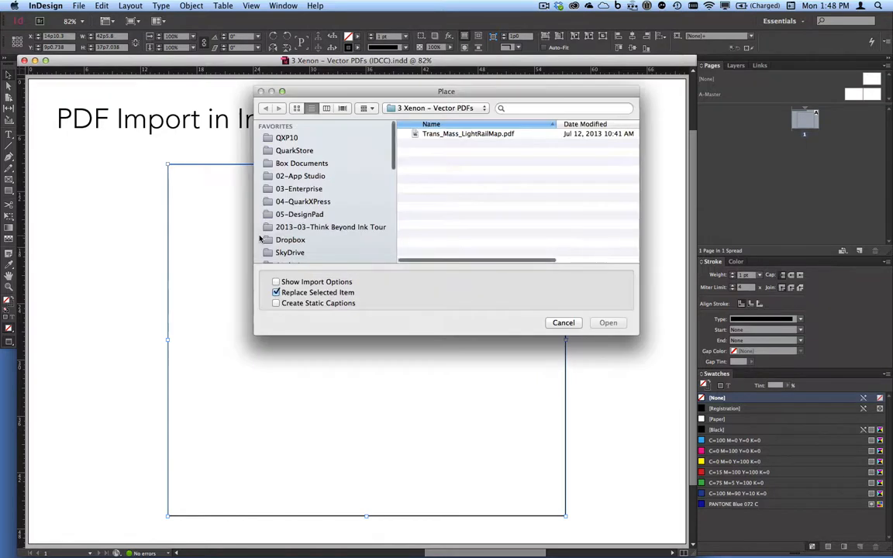
left_click(503, 134)
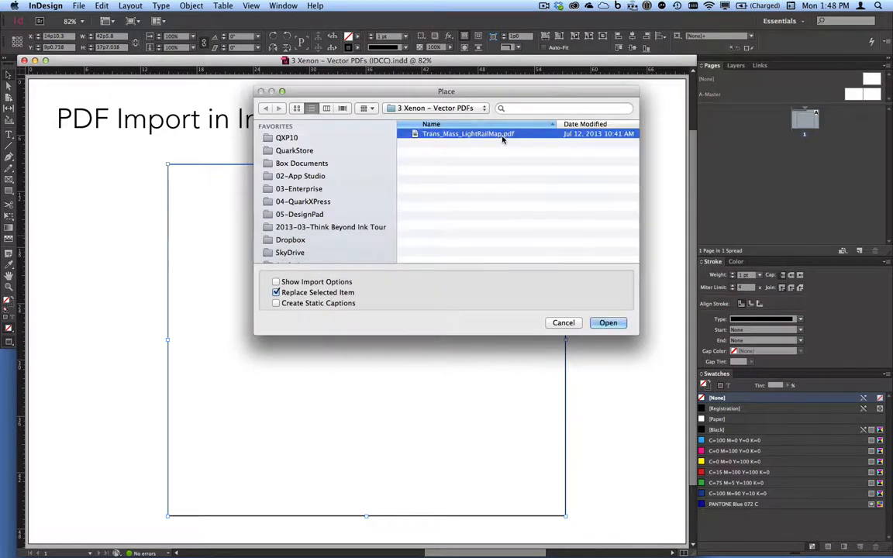
left_click(607, 323)
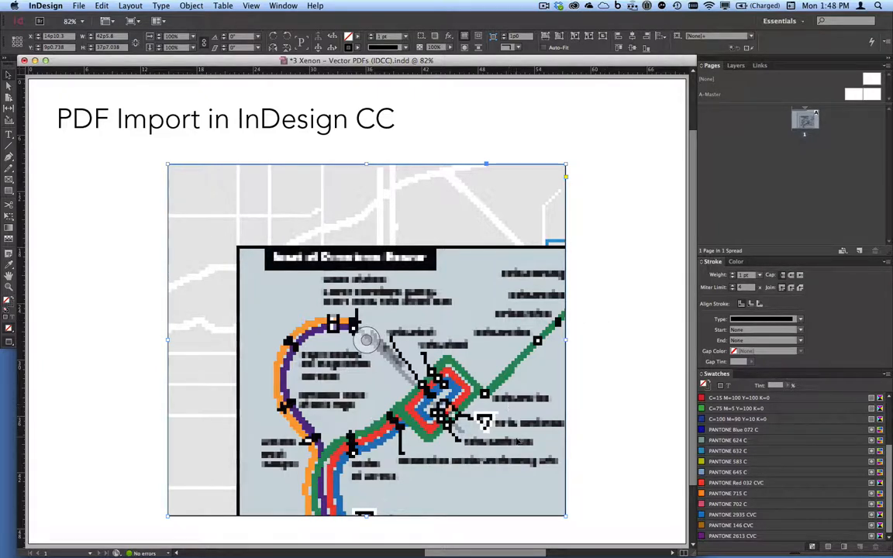
Shift the map content within the frame to show the University of Denver–Belleview stretch.
double_click(506, 431)
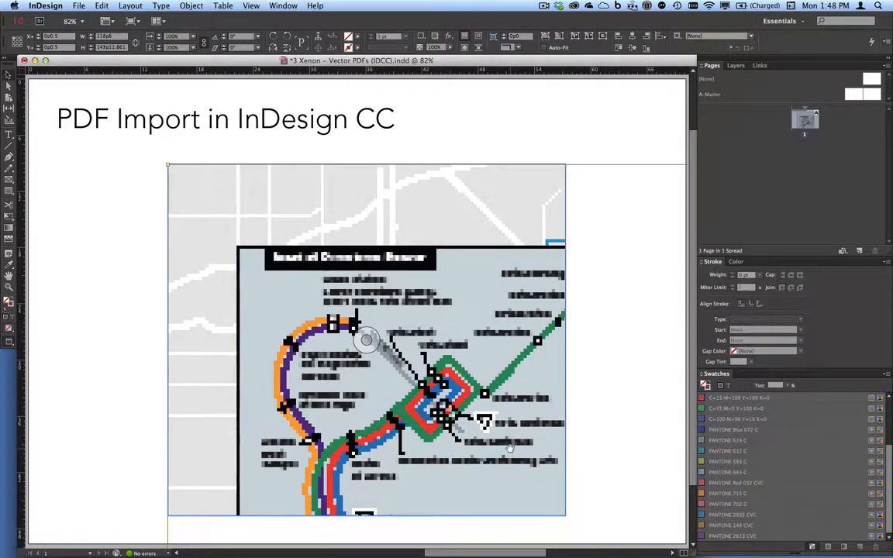
left_click_drag(472, 377, 440, 321)
key("super+z")
left_click_drag(484, 397, 418, 289)
left_click_drag(457, 388, 430, 296)
left_click_drag(386, 398, 414, 384)
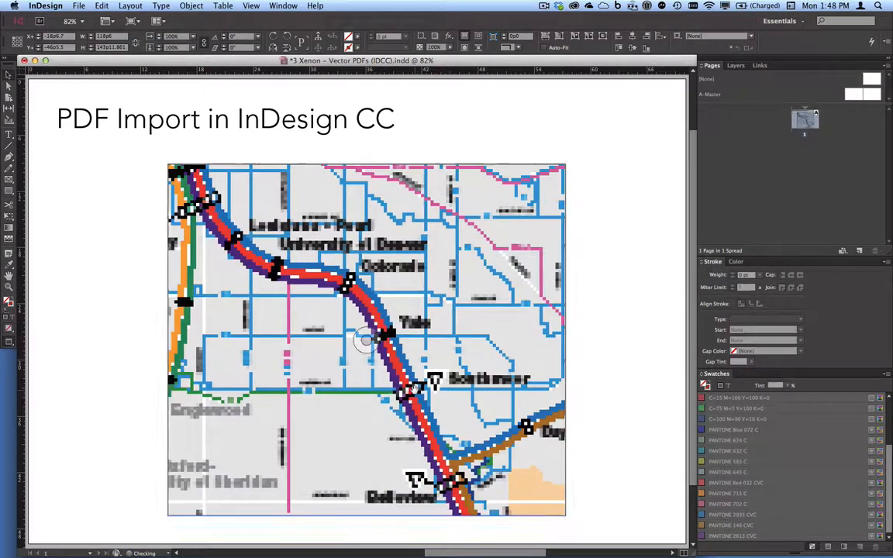
left_click(251, 4)
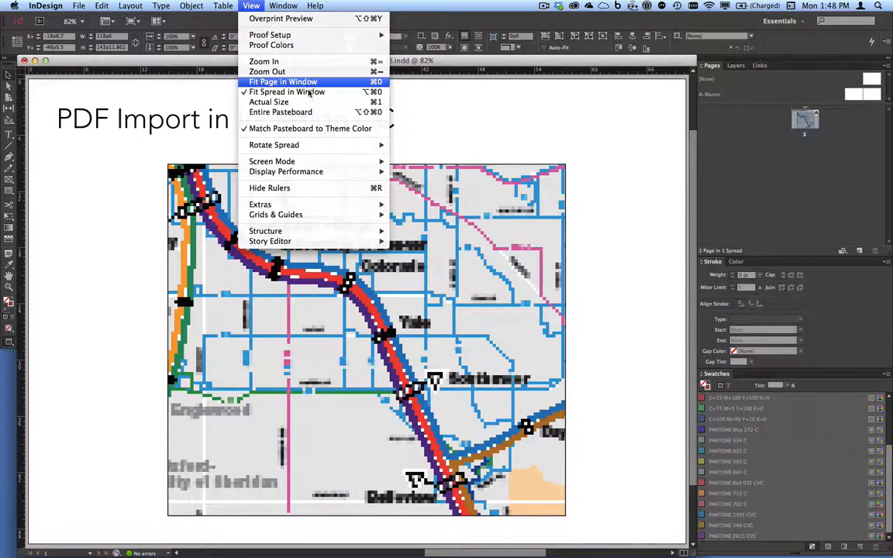
In InDesign, set the transit map to high-quality display, drag it lower in its frame, then return to QuarkXPress.
mouse_move(362, 174)
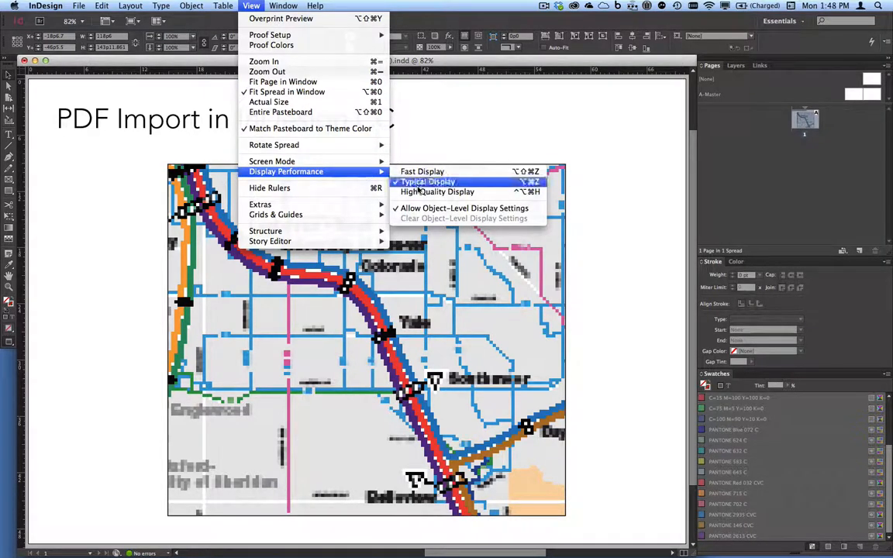
left_click(489, 193)
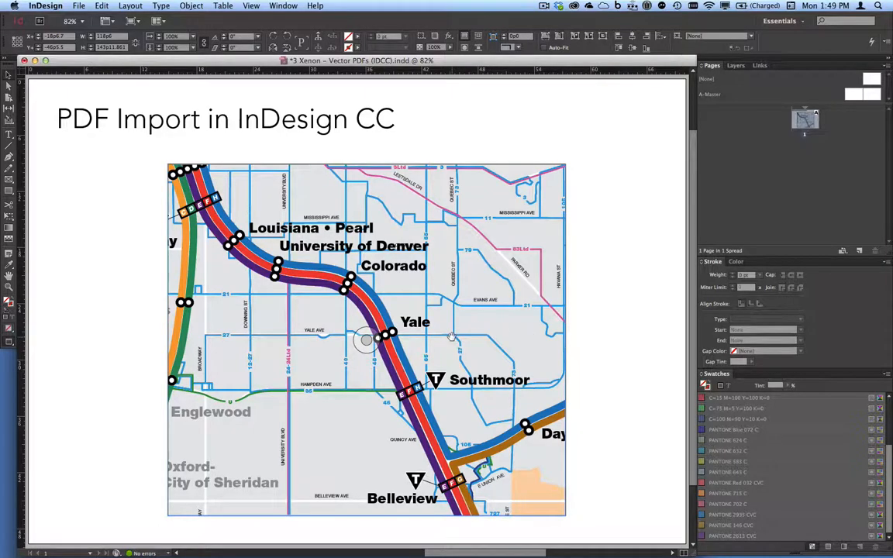
left_click_drag(451, 336, 448, 365)
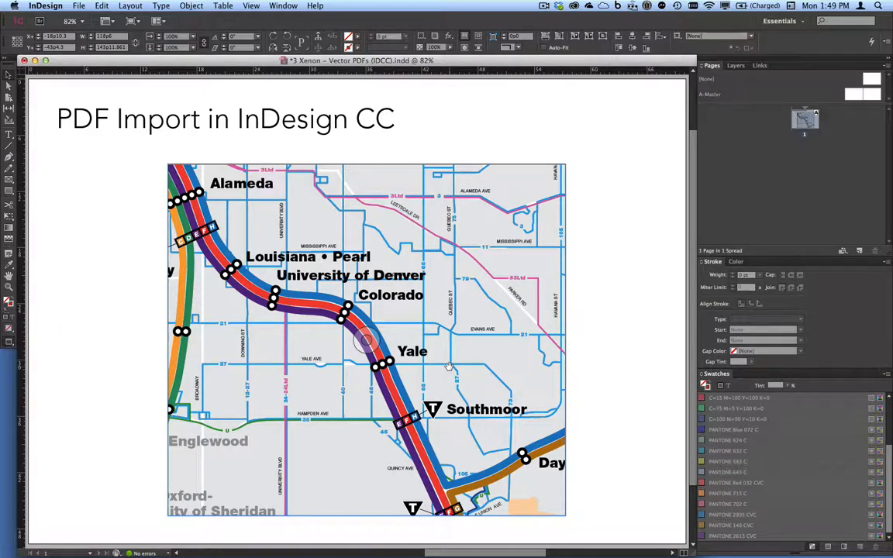
key("super+Tab")
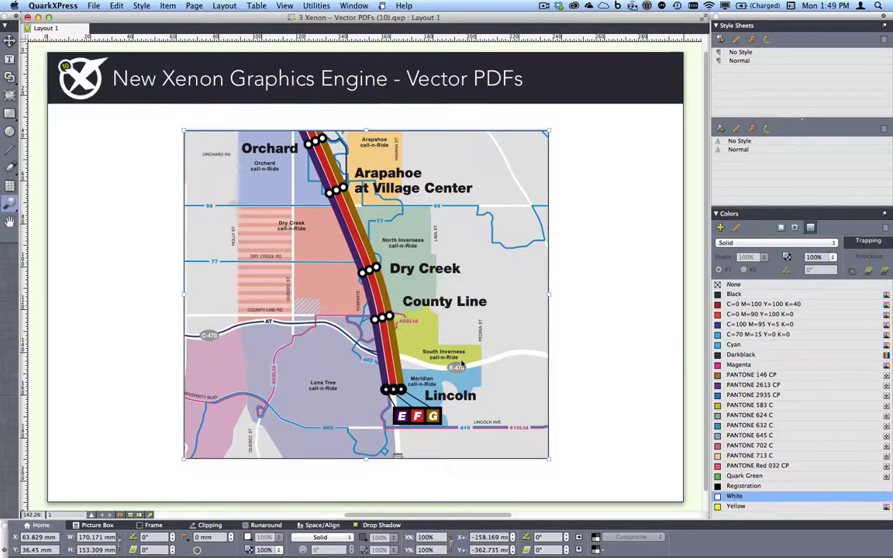
Zoom in and shift the map picture inside its box with the Picture Content tool.
left_click(446, 300)
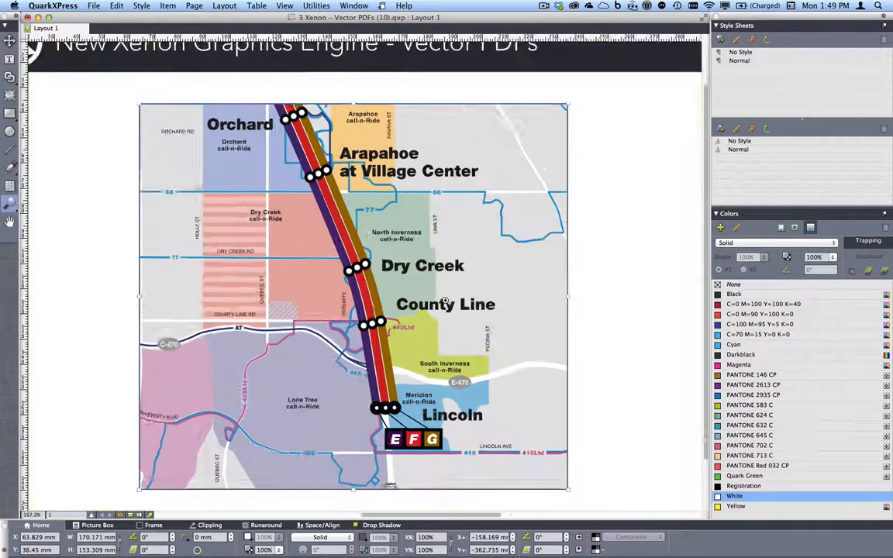
left_click(445, 301)
key("v")
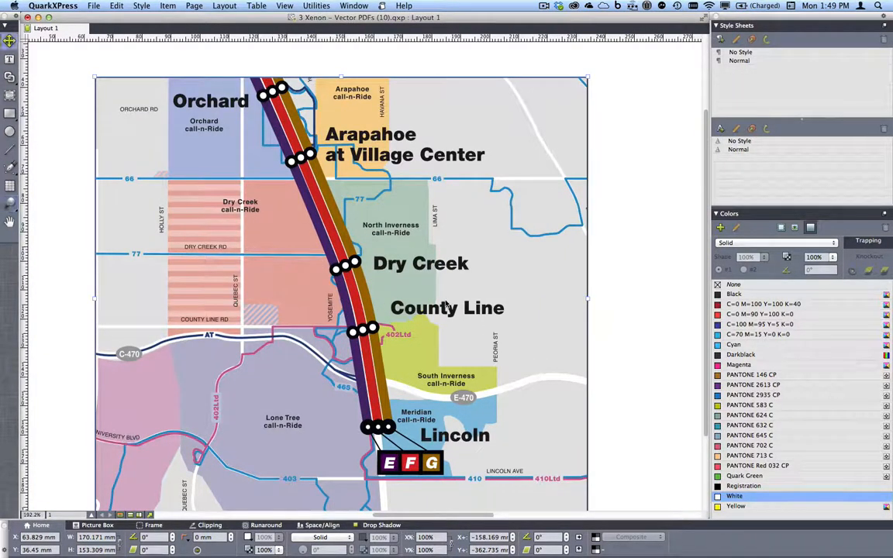
double_click(446, 302)
left_click_drag(464, 321, 492, 351)
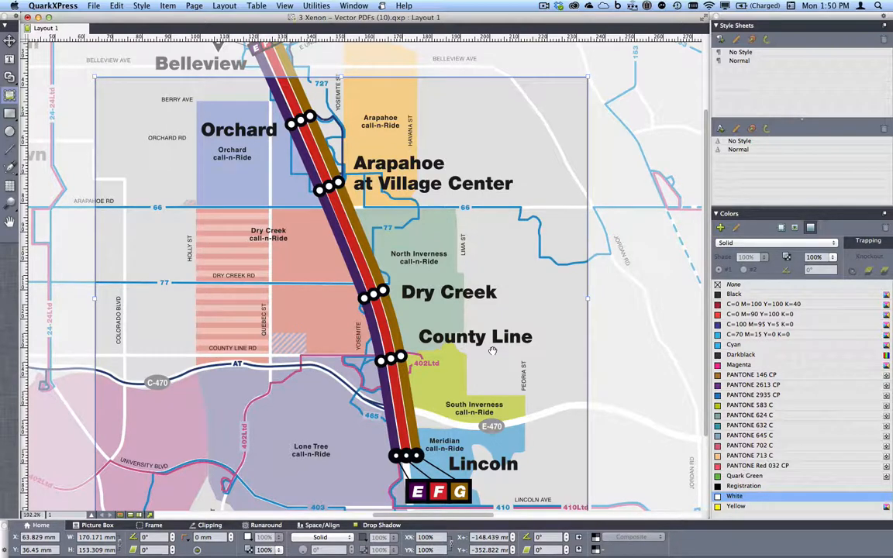
key("Escape")
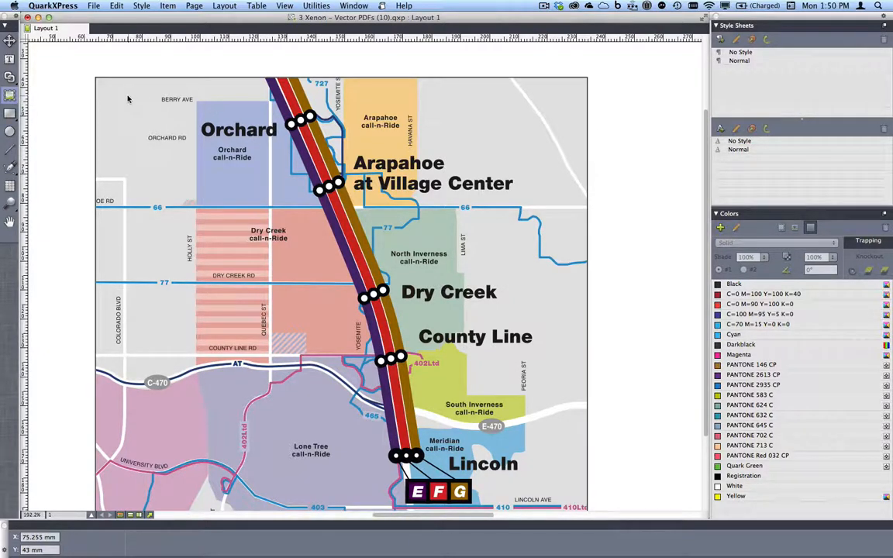
Close the Vector PDFs (10) project without saving, along with its other window.
left_click(27, 18)
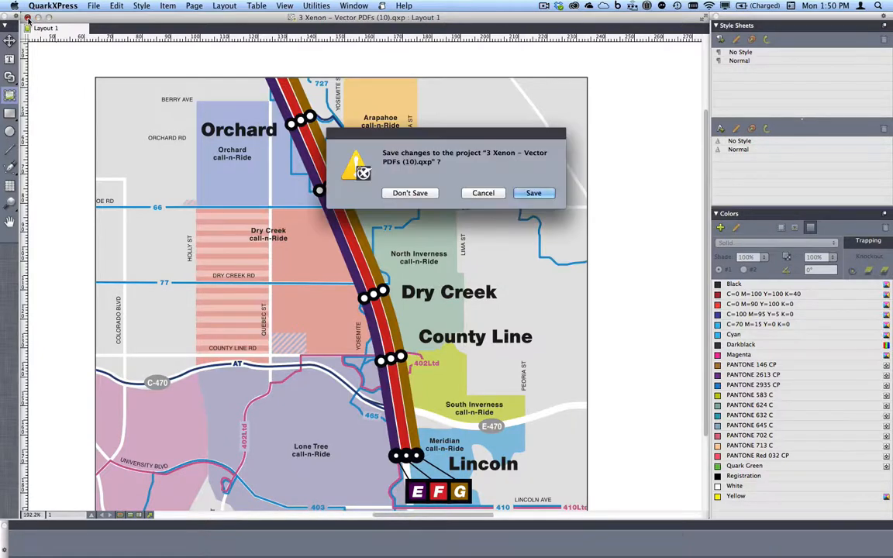
left_click(405, 193)
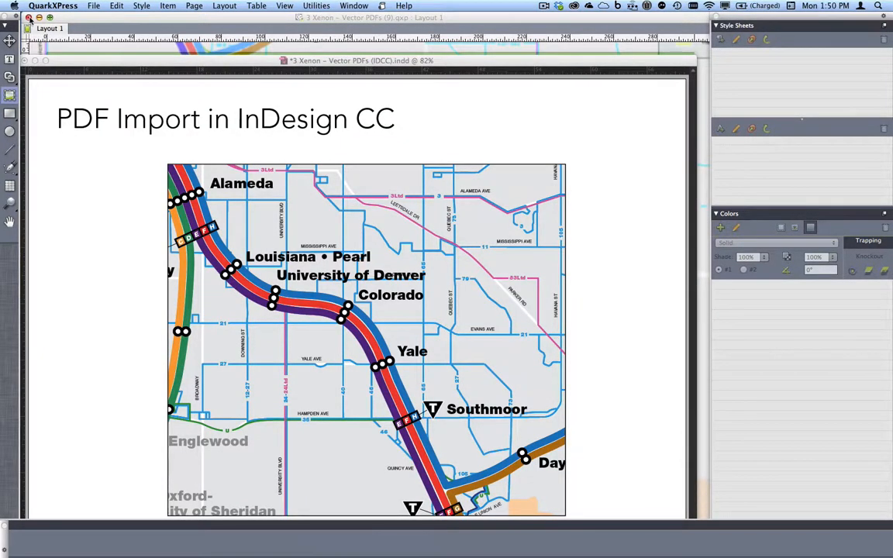
left_click(27, 17)
Close InDesign's PDF Import document without saving, hide InDesign and return to QuarkXPress.
left_click(406, 150)
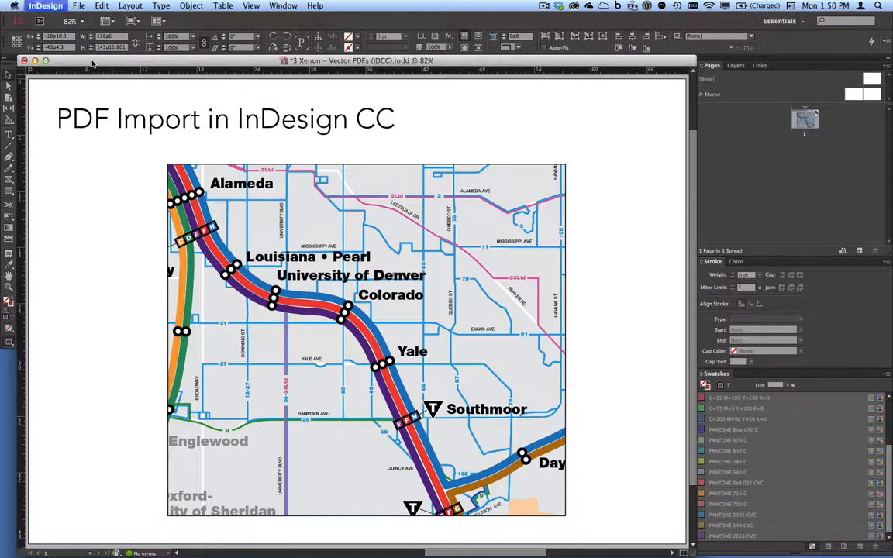
key("super+w")
left_click(462, 299)
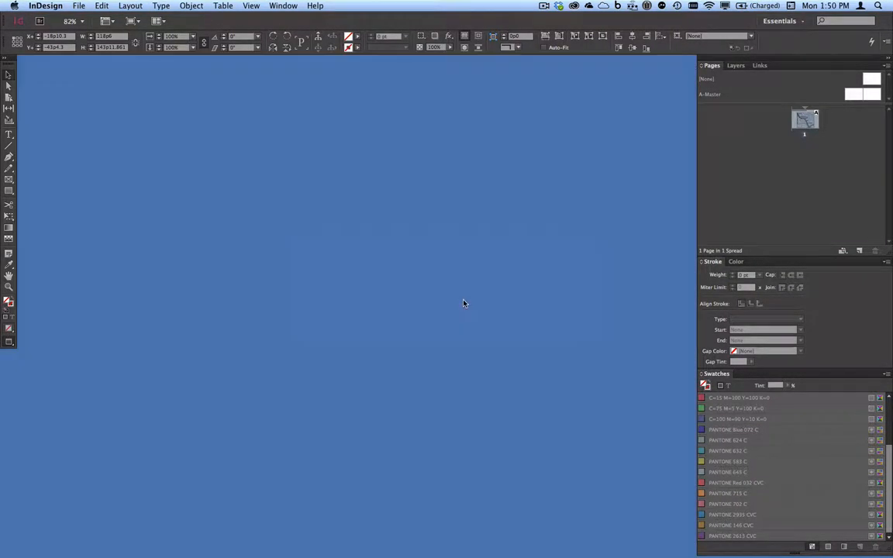
key("Tab")
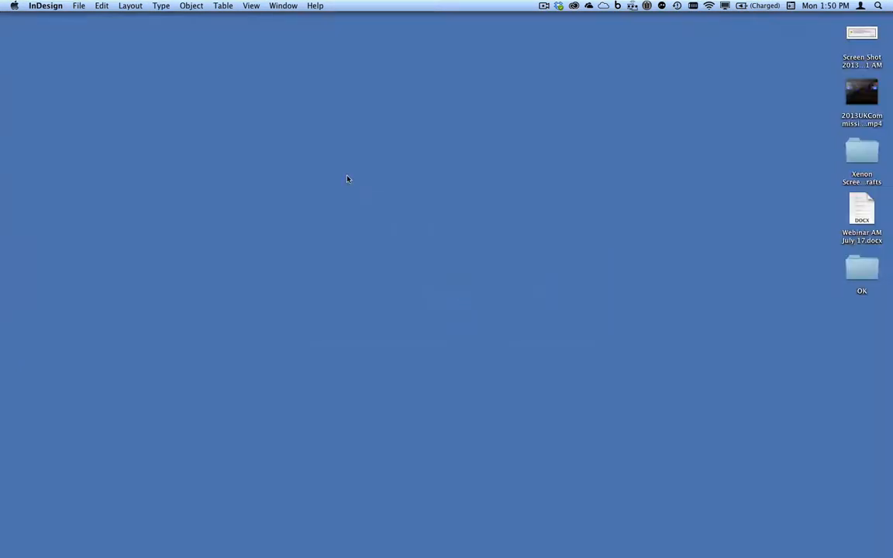
key("super+Tab")
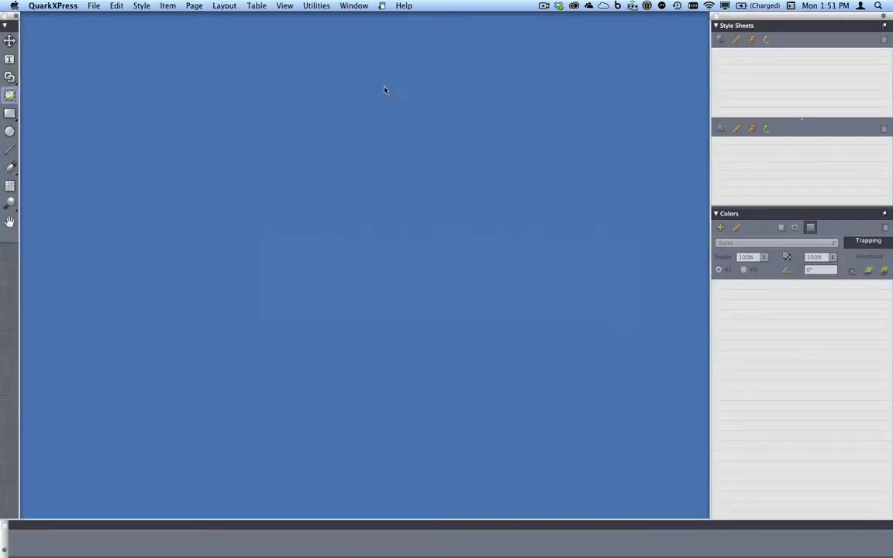
Bring up 4 Word Import with pictures.qxp with guides shown and text-chain links displayed from the empty top-left box.
left_click(354, 6)
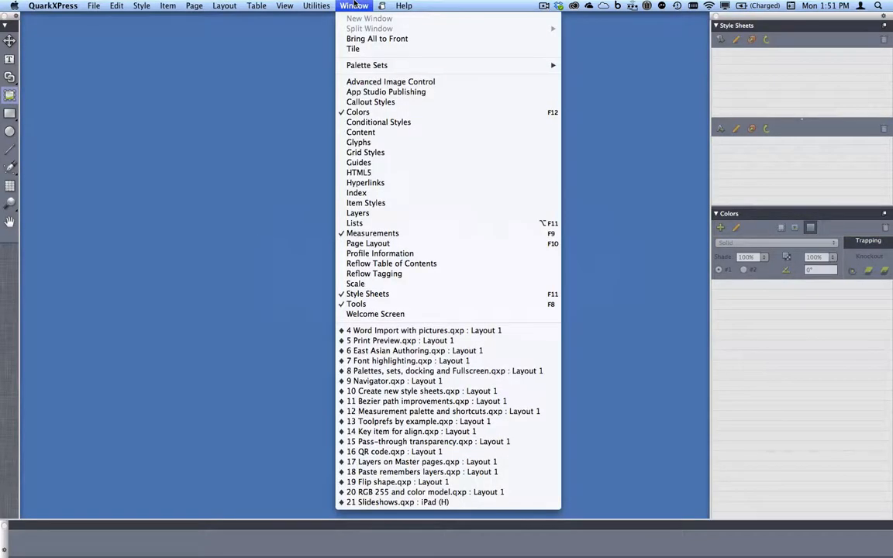
left_click(449, 331)
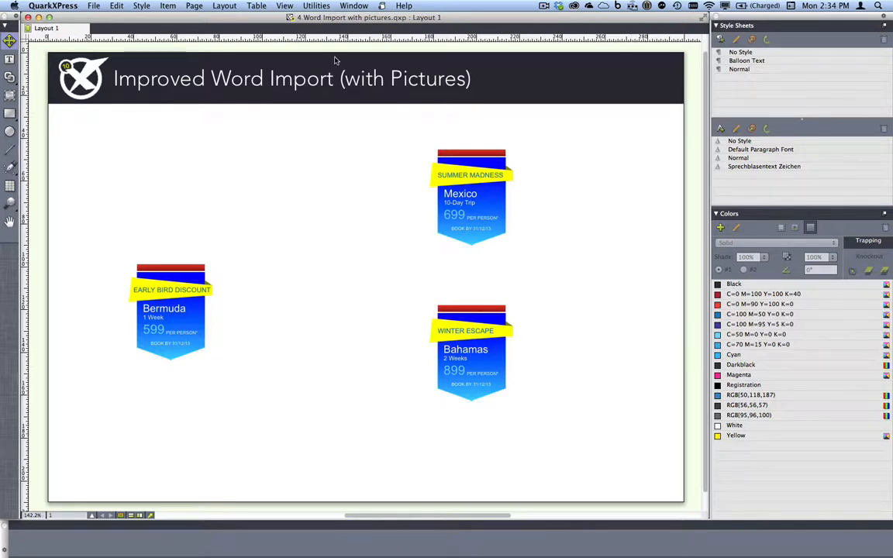
left_click(284, 5)
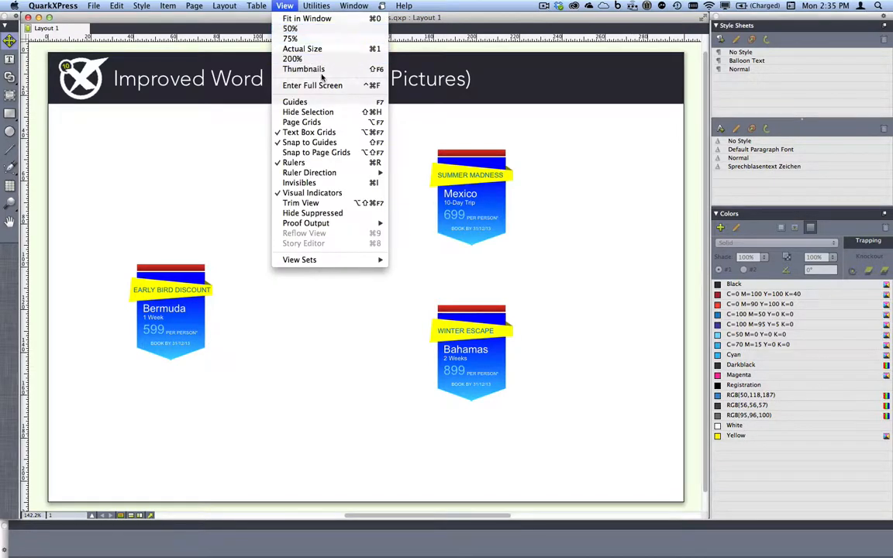
left_click(296, 102)
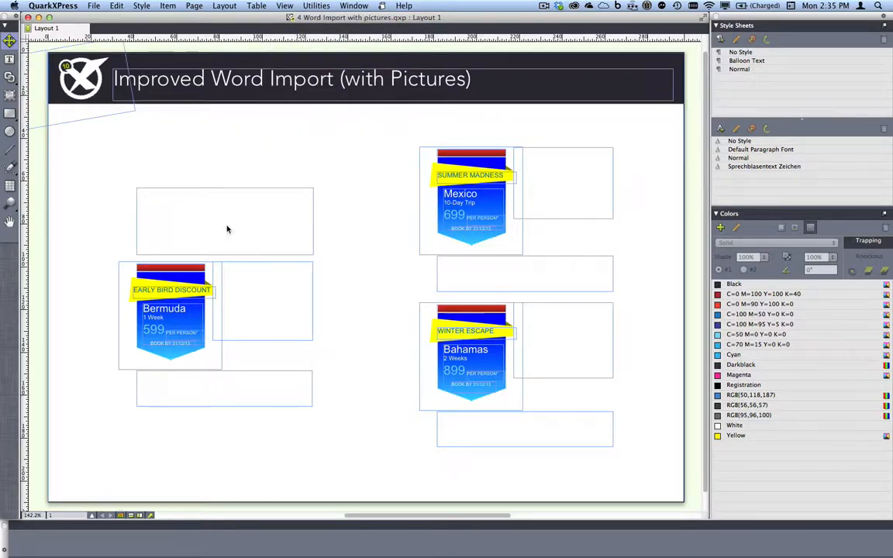
left_click(205, 216)
left_click(9, 77)
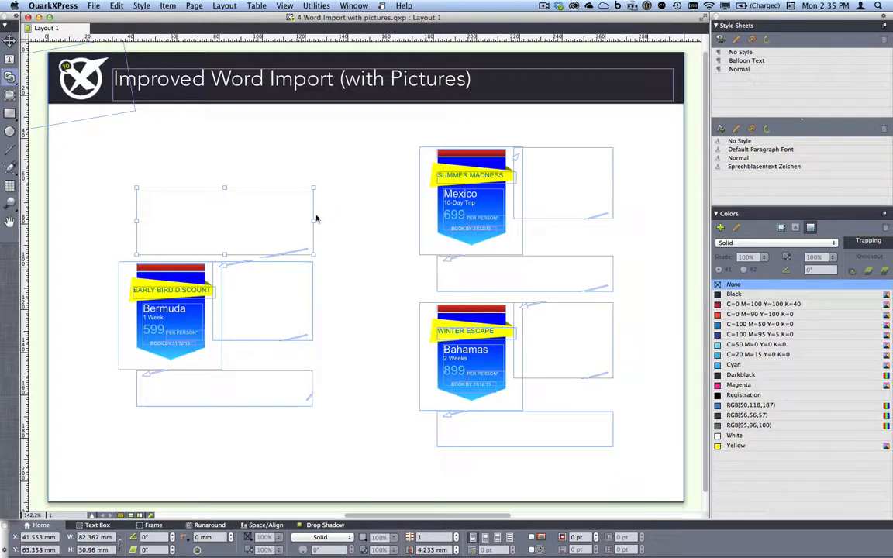
key("t")
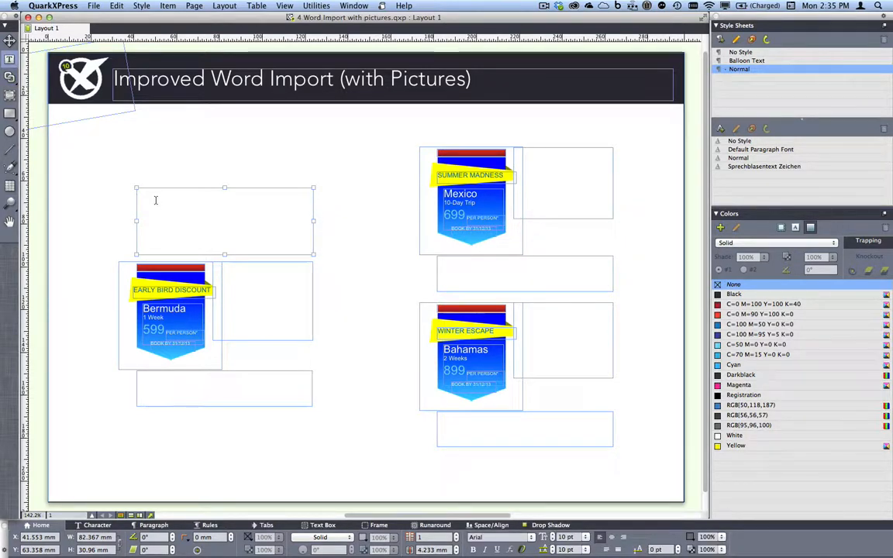
Import Travel offers.docx into the linked boxes, using the incoming Word style sheets for all conflicts.
key("super+e")
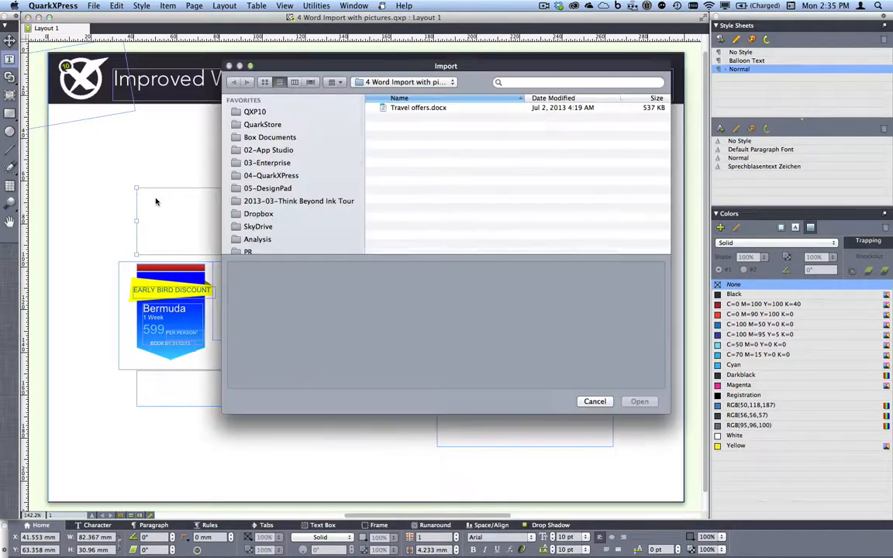
double_click(434, 108)
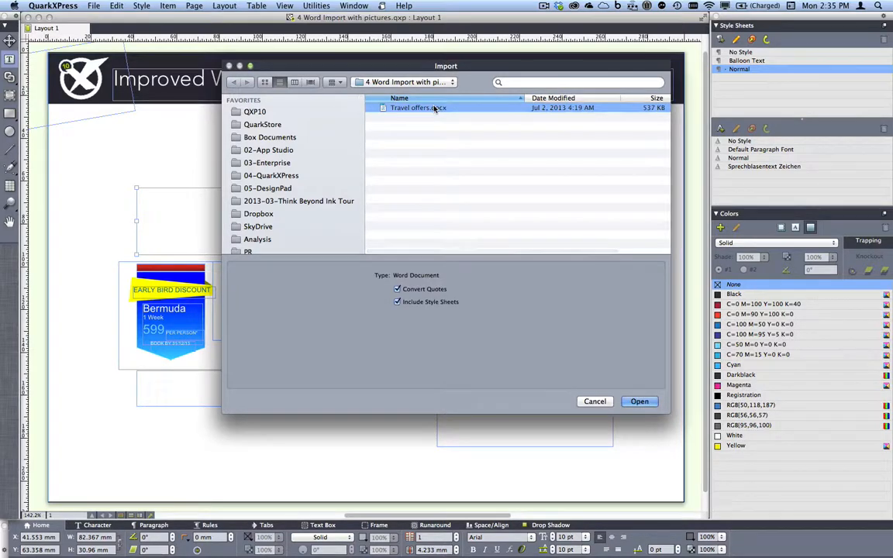
left_click(459, 159)
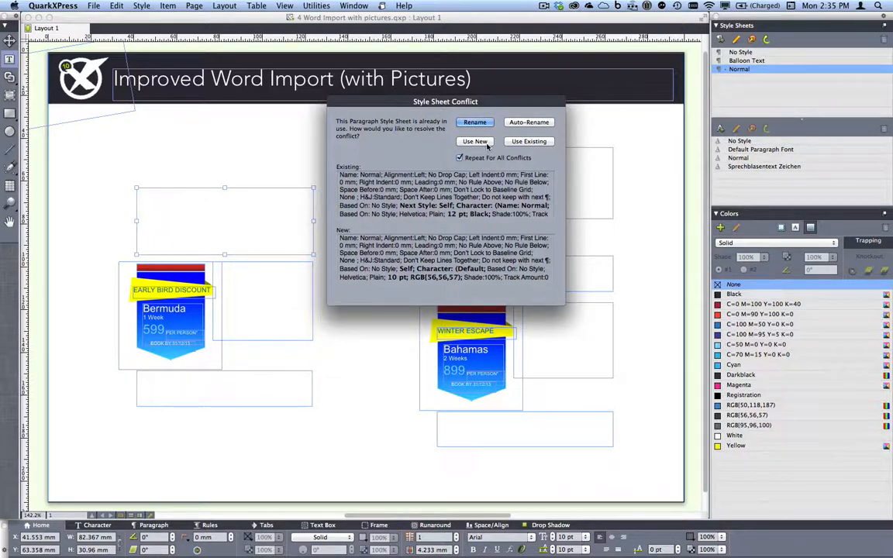
left_click(485, 142)
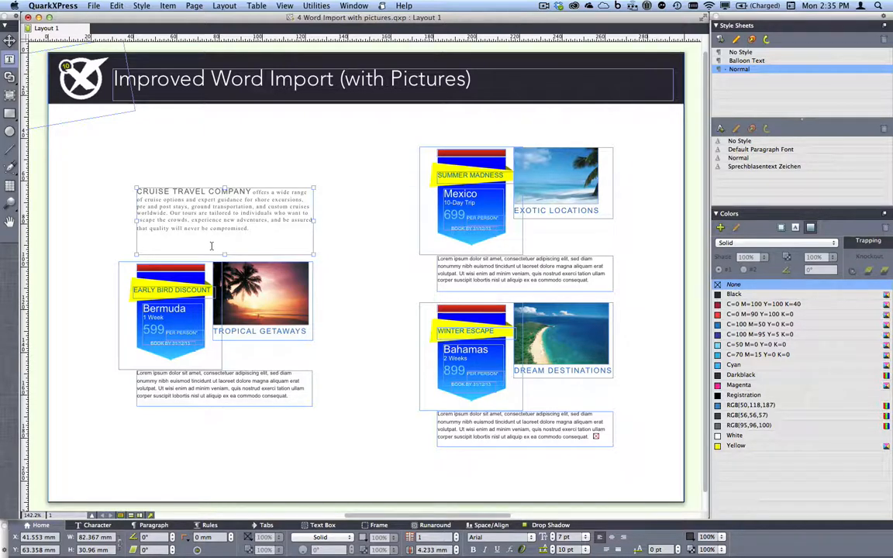
key("Escape")
key("z")
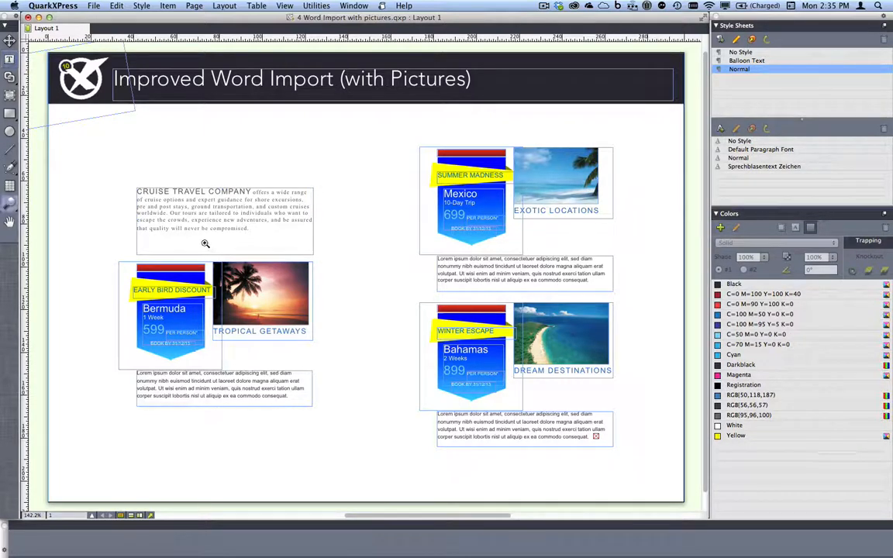
left_click_drag(206, 244, 250, 277)
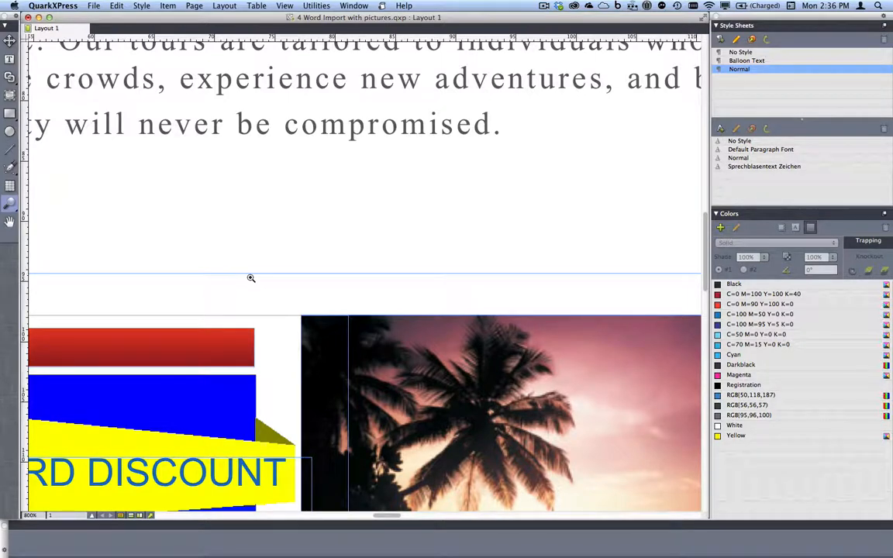
key("v")
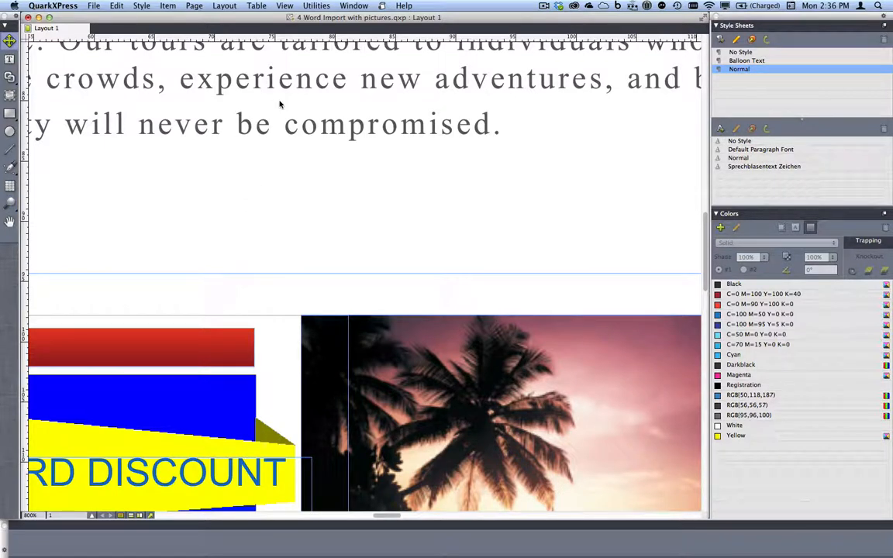
left_click(285, 5)
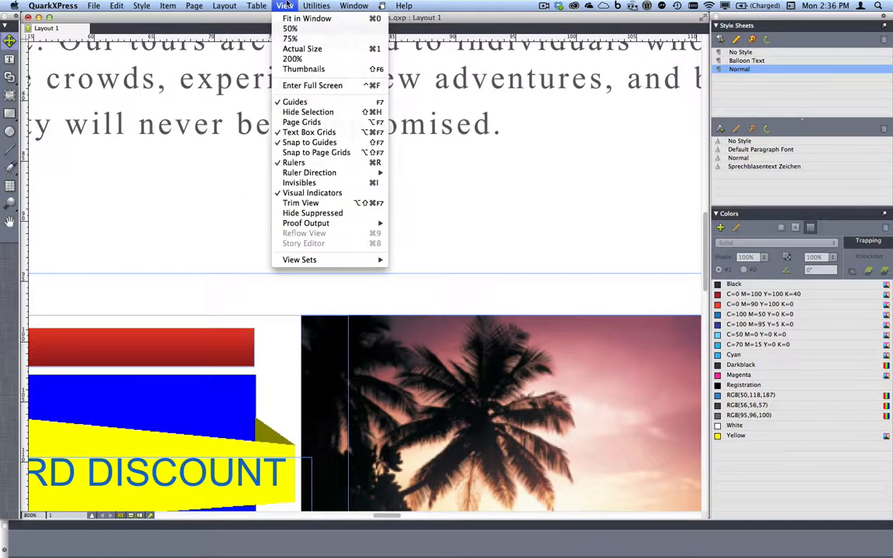
left_click(333, 105)
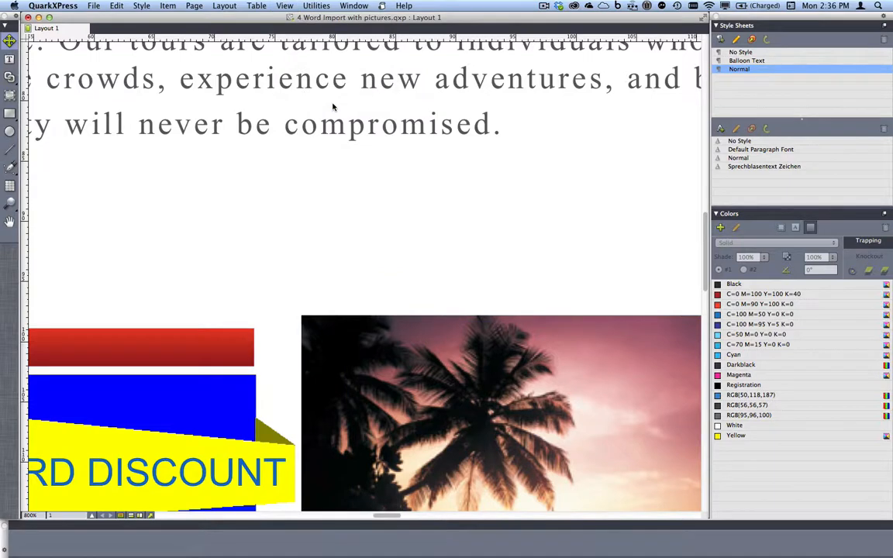
left_click(311, 133)
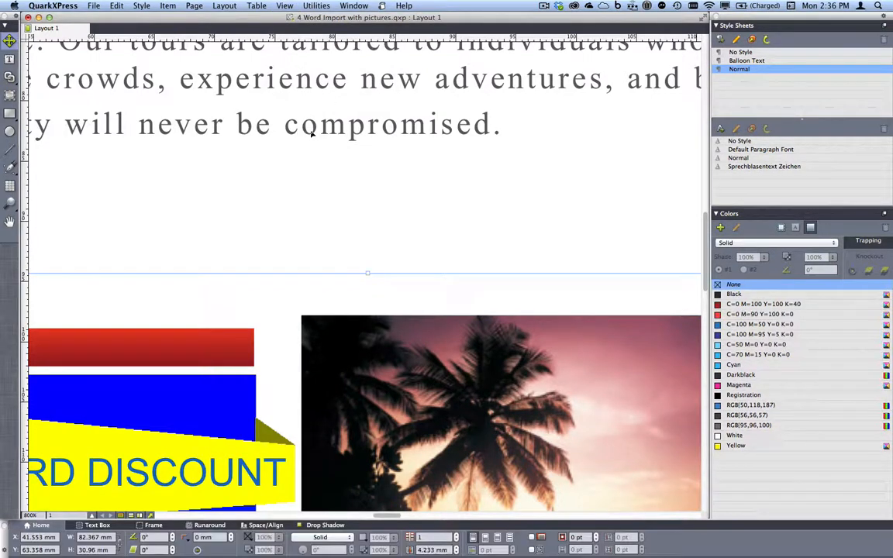
left_click(347, 340)
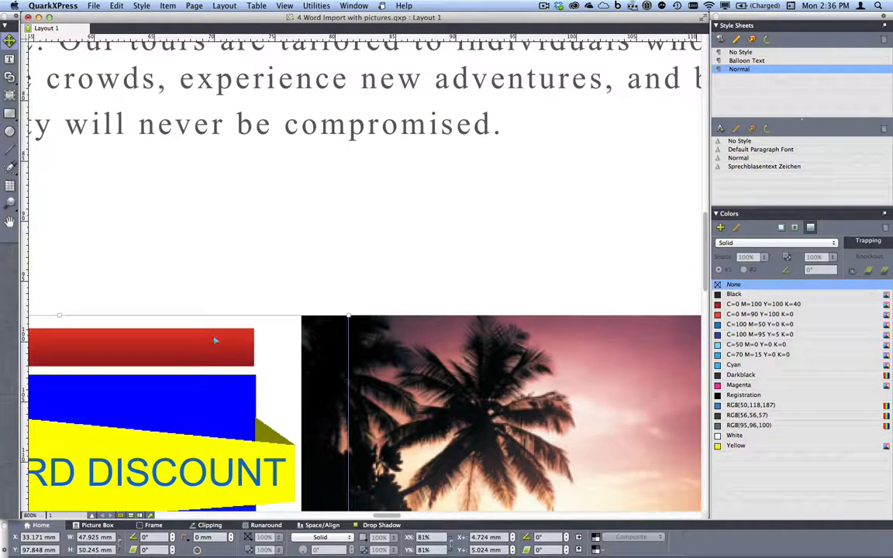
left_click(240, 123)
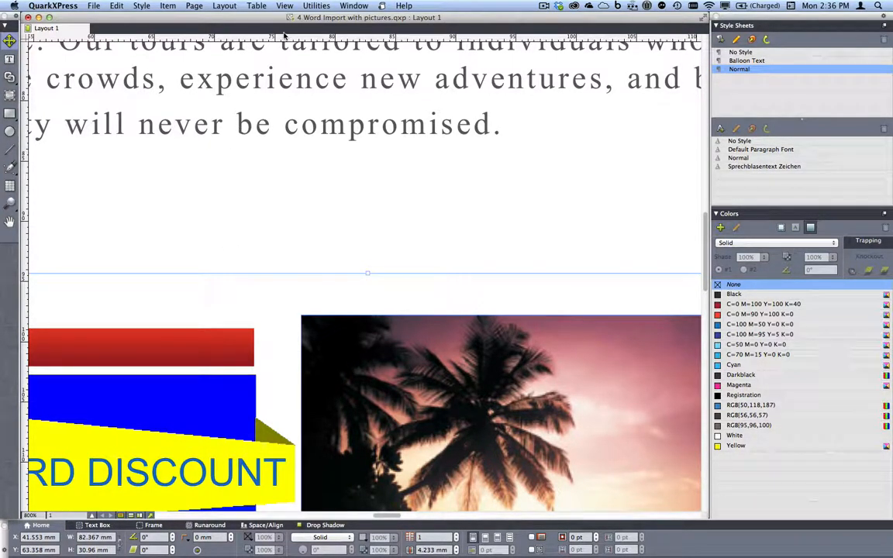
left_click(284, 5)
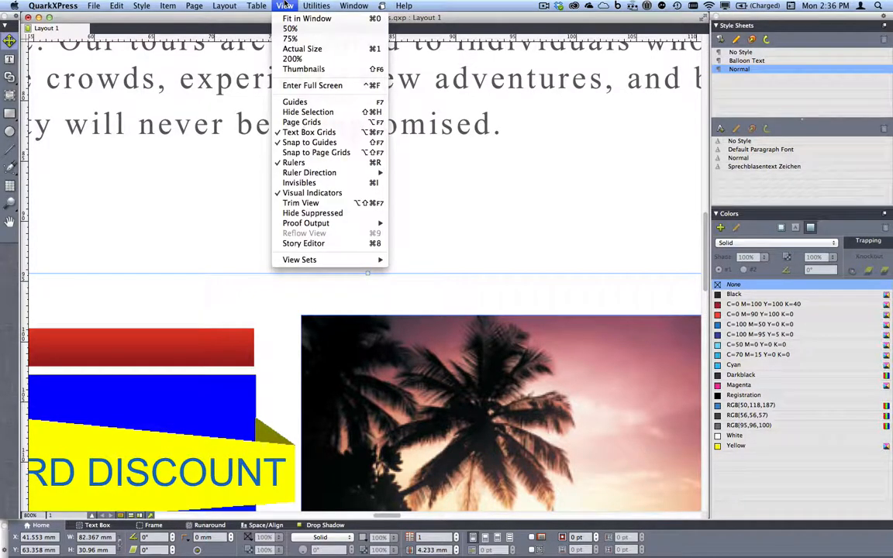
left_click(327, 113)
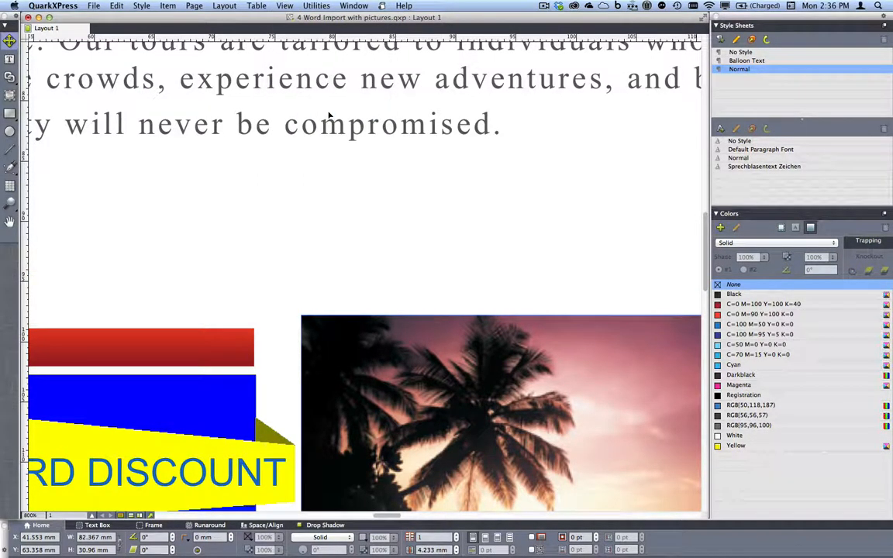
left_click(226, 351)
left_click(356, 355)
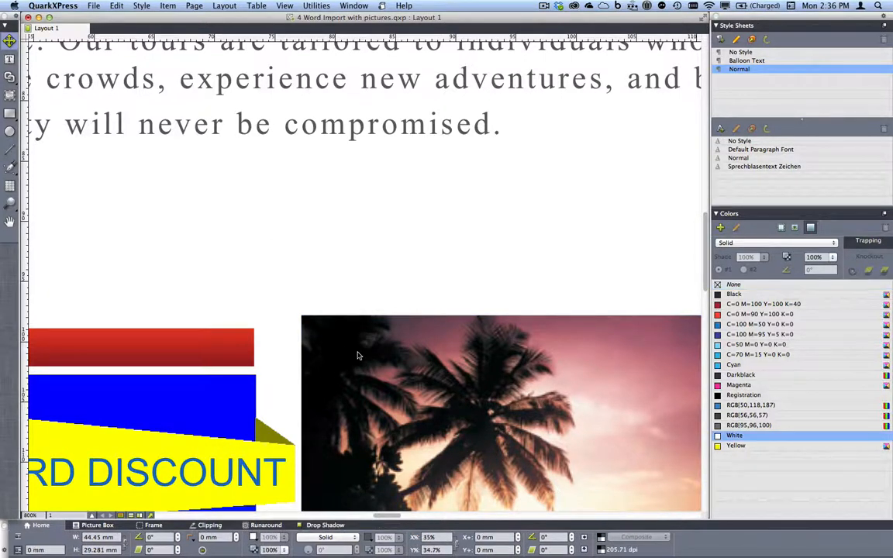
left_click(306, 129)
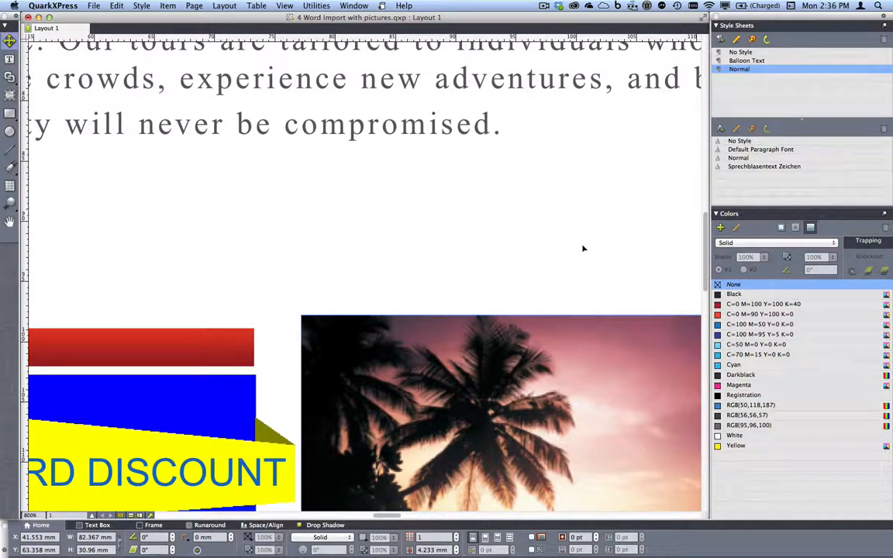
left_click(439, 370)
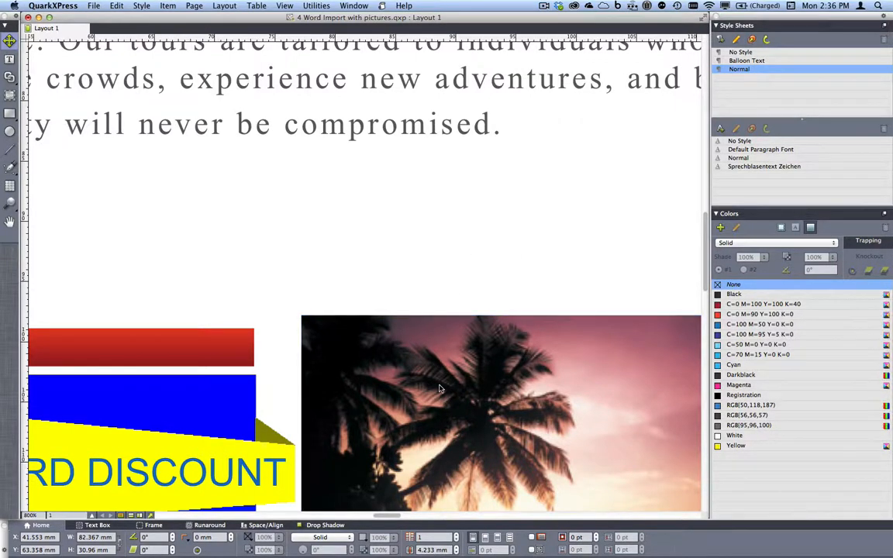
left_click(193, 114)
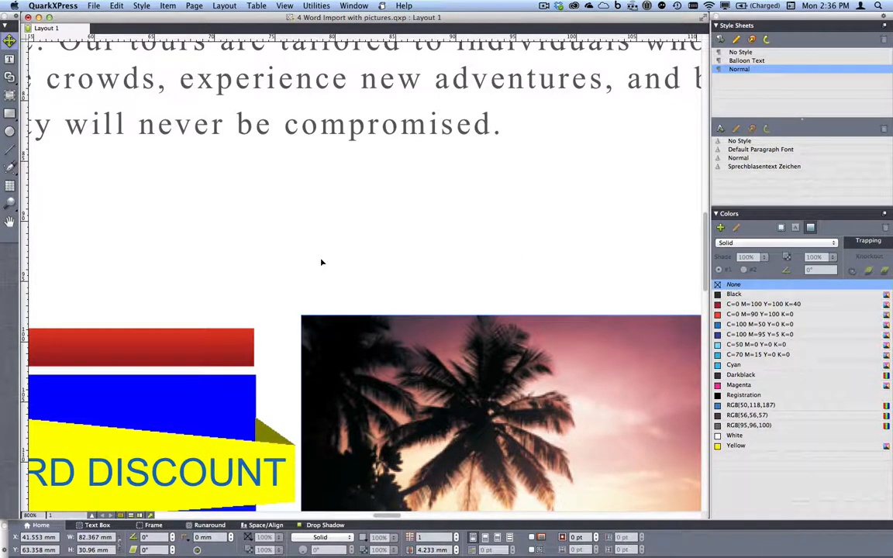
Select 'er be' spanning the words never and be, fit the whole page in view, and close the project.
double_click(261, 126)
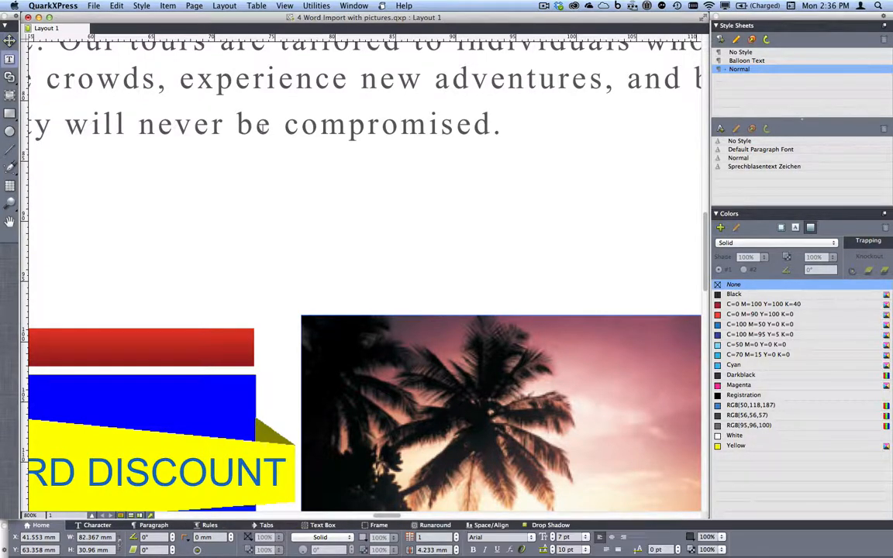
left_click(193, 126)
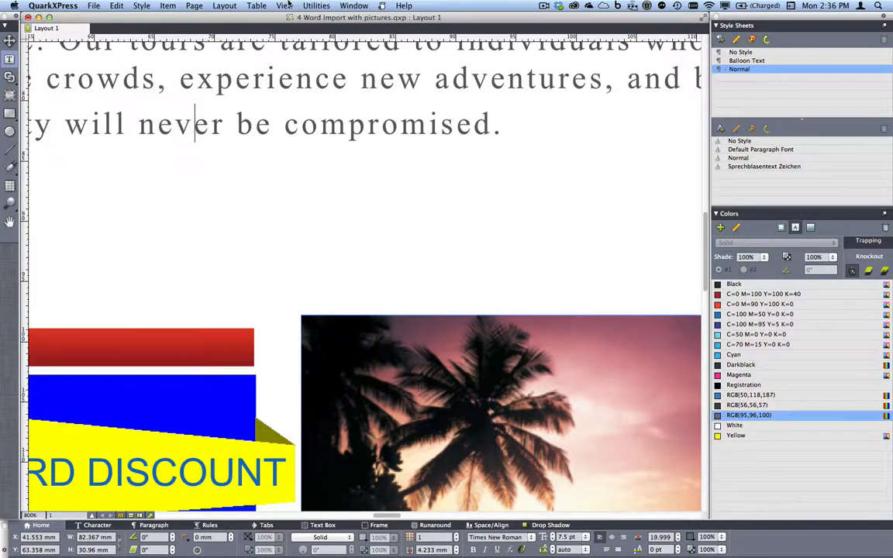
left_click(287, 5)
left_click(324, 114)
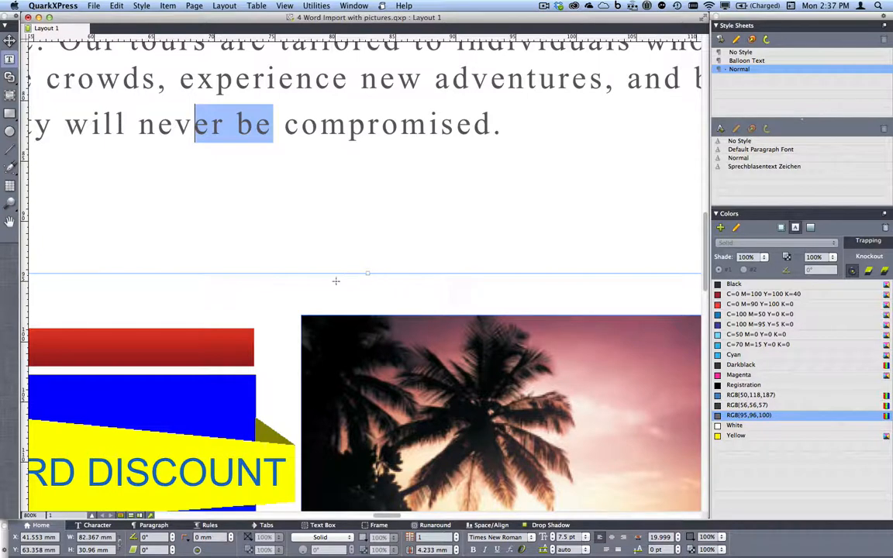
key("super+0")
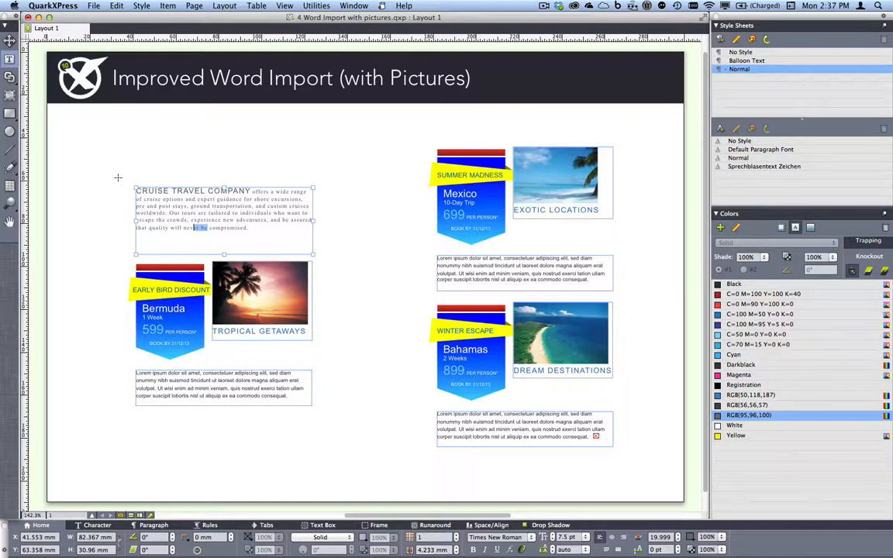
key("super+w")
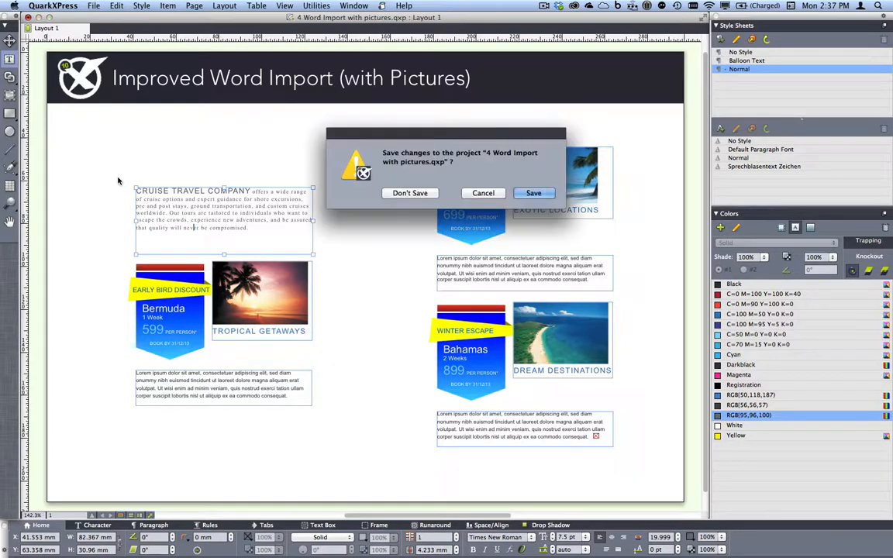
Discard the Word Import changes and open print settings for 5 Print Preview.qxp.
left_click(409, 194)
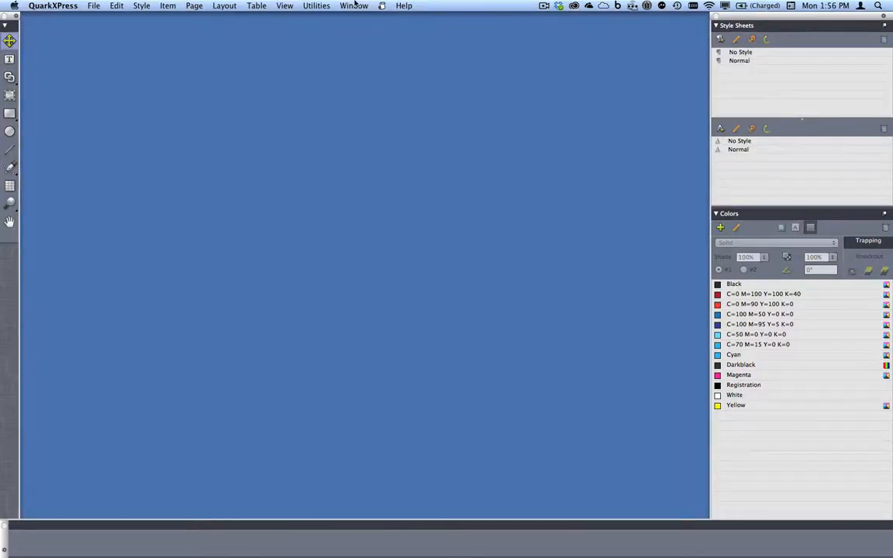
left_click(354, 5)
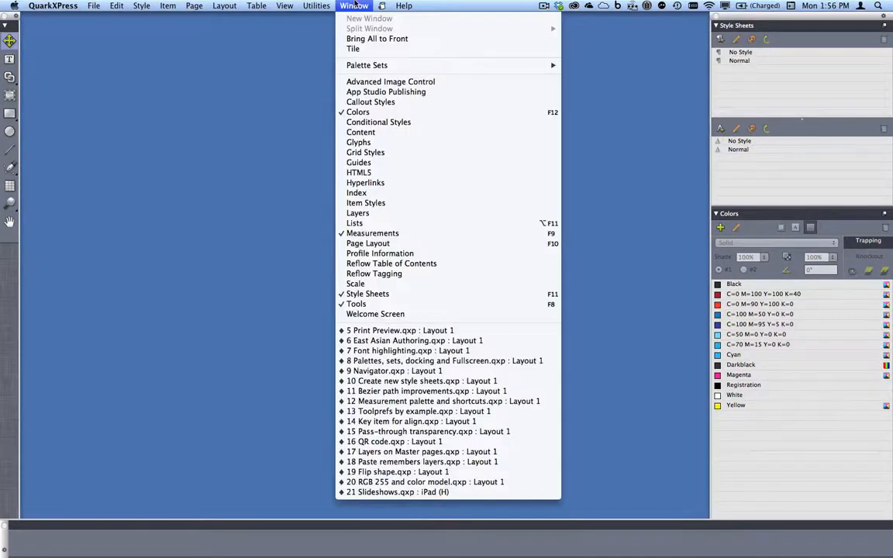
left_click(411, 331)
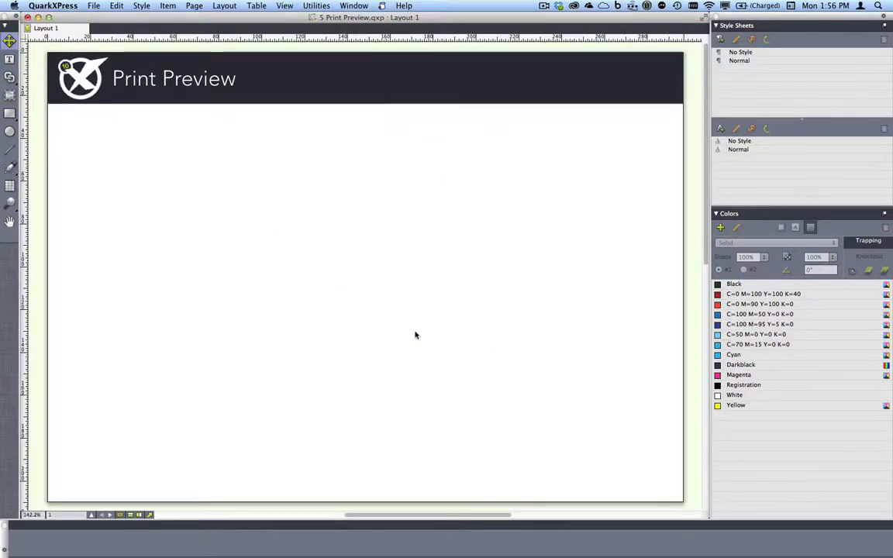
left_click(93, 5)
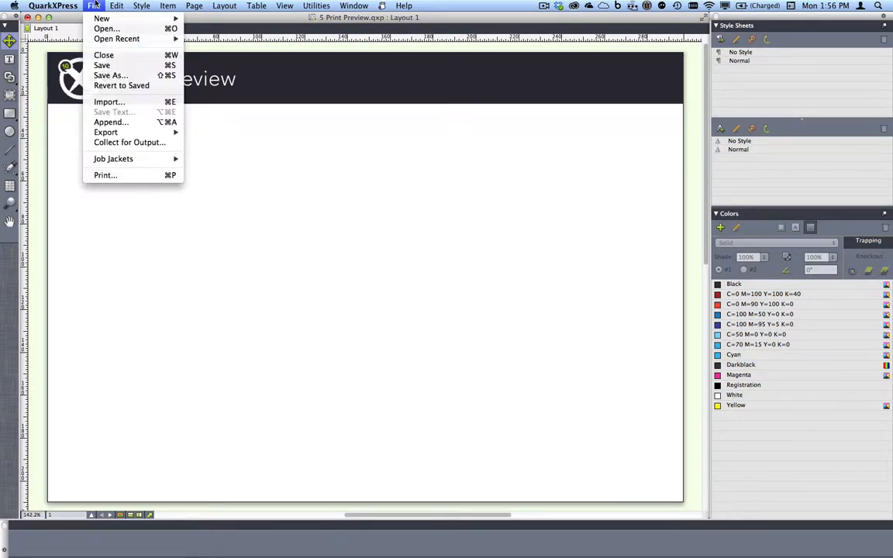
left_click(127, 177)
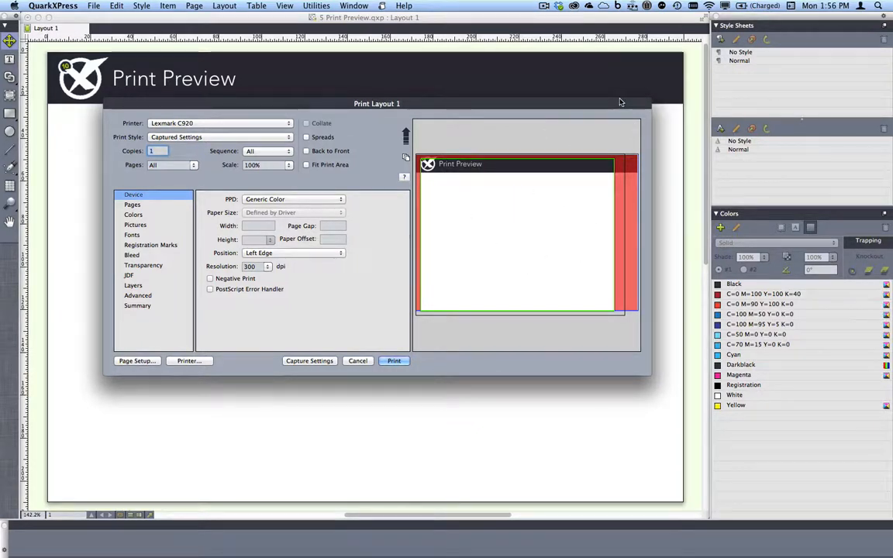
Set the PPD to HP Deskjet 3520 series and the paper size to A4.
left_click(628, 128)
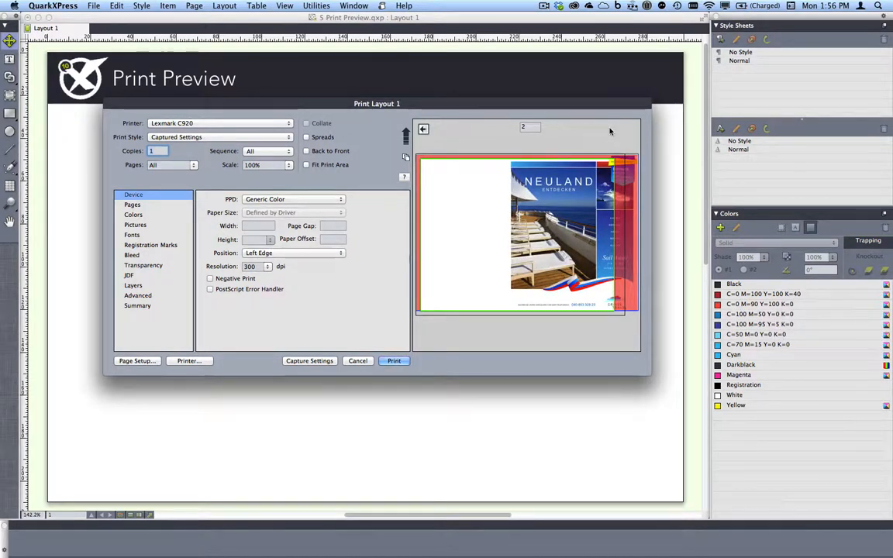
left_click(342, 200)
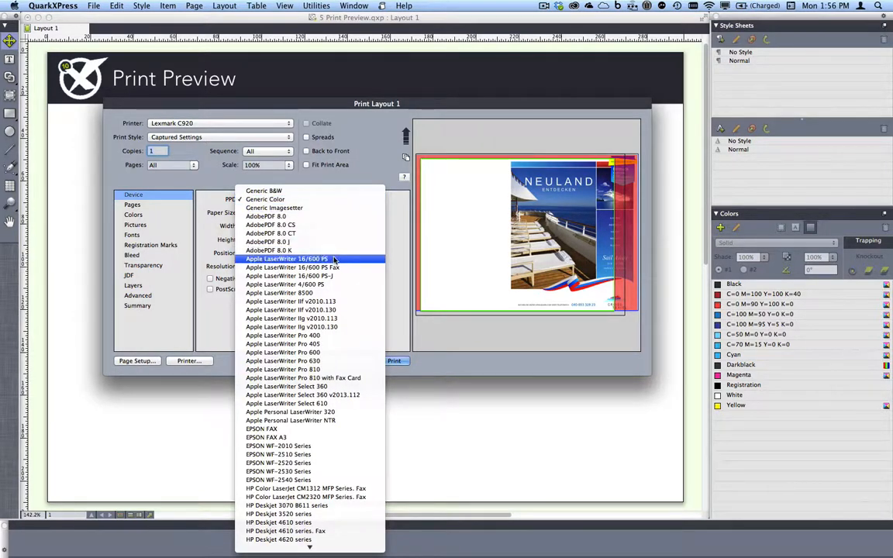
left_click(302, 259)
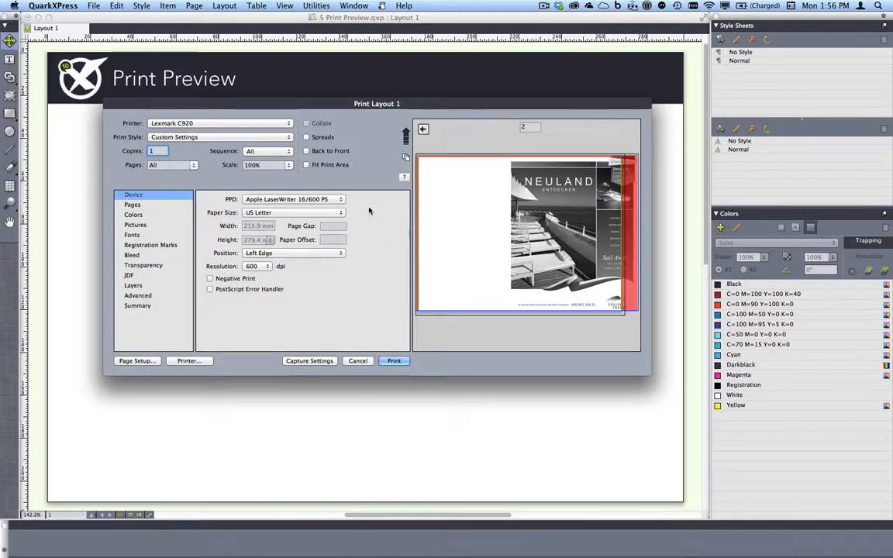
left_click(309, 200)
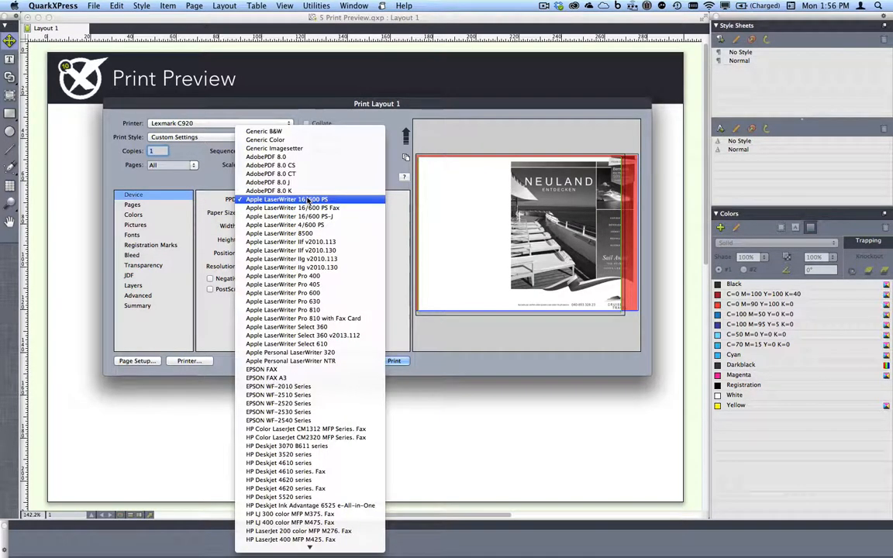
left_click(320, 454)
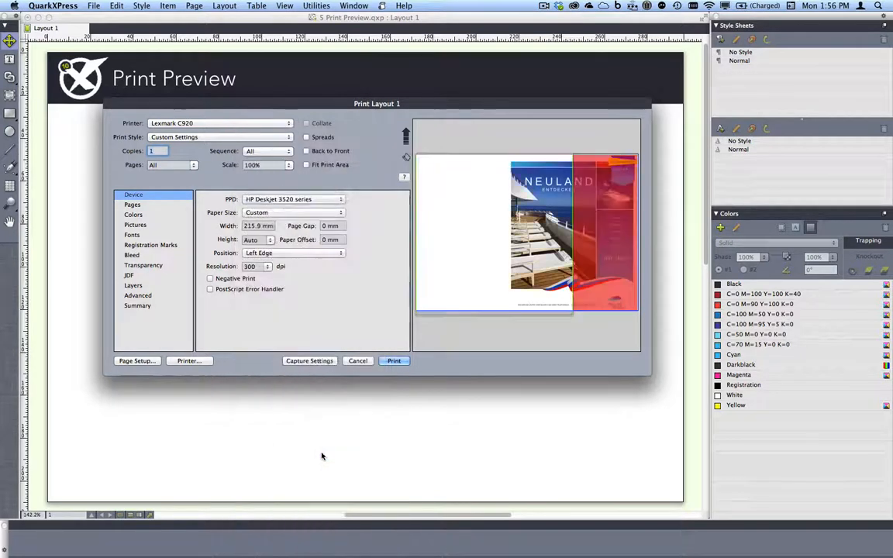
triple_click(270, 225)
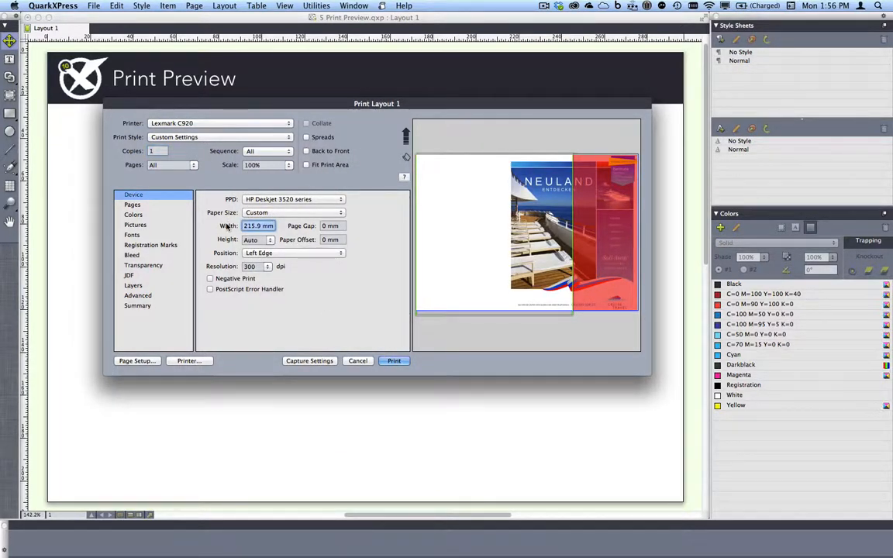
type("300")
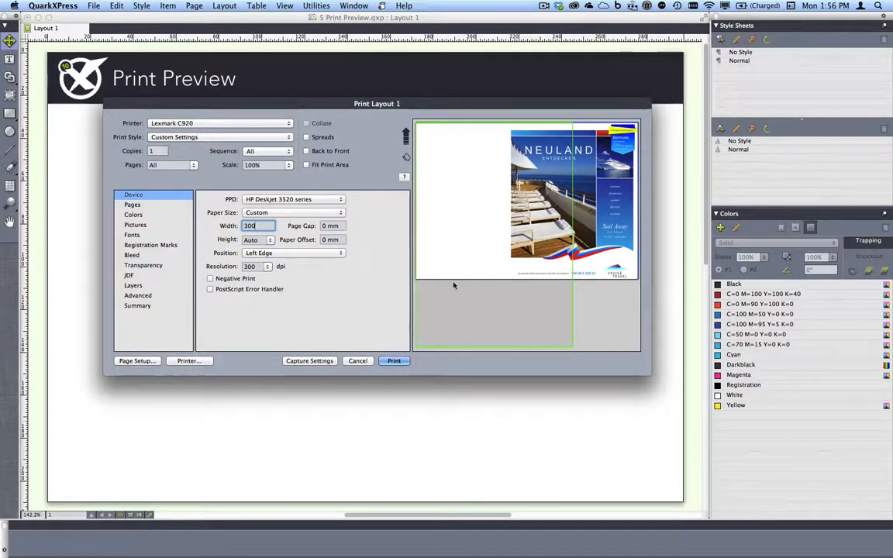
left_click(281, 213)
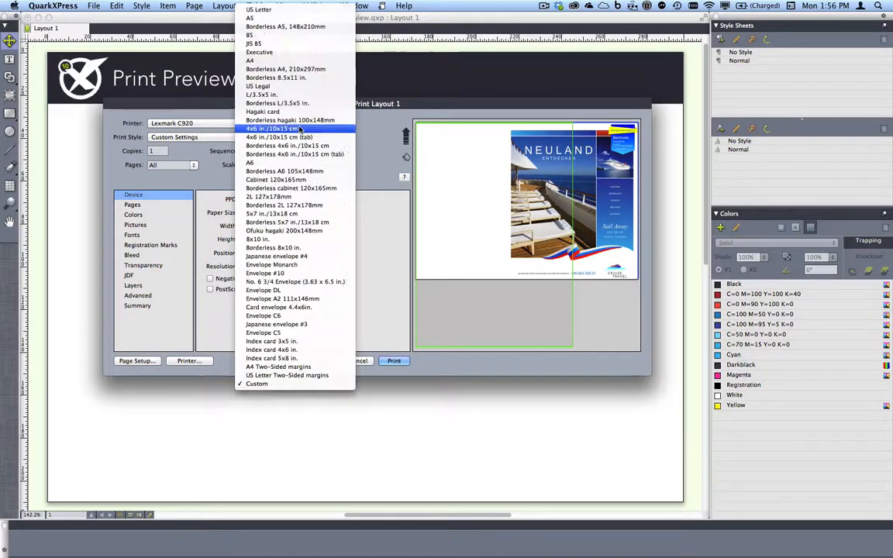
left_click(281, 61)
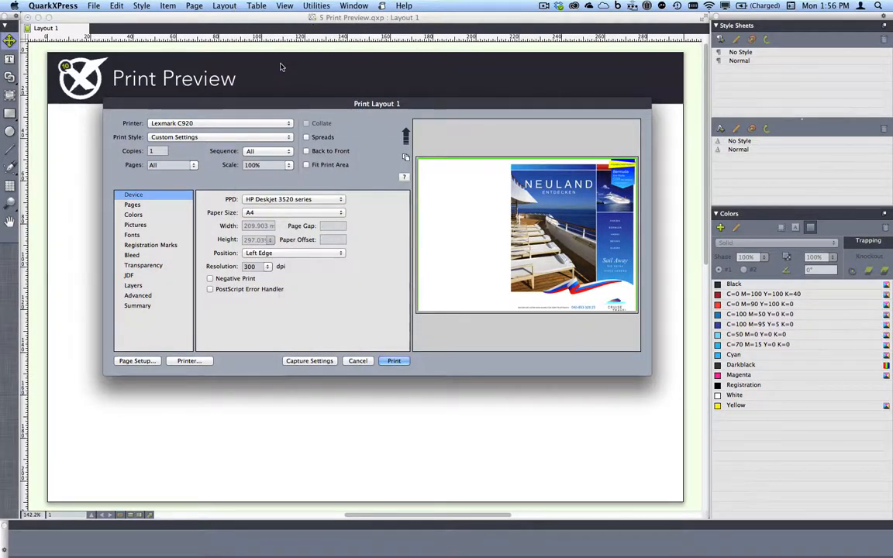
left_click(171, 205)
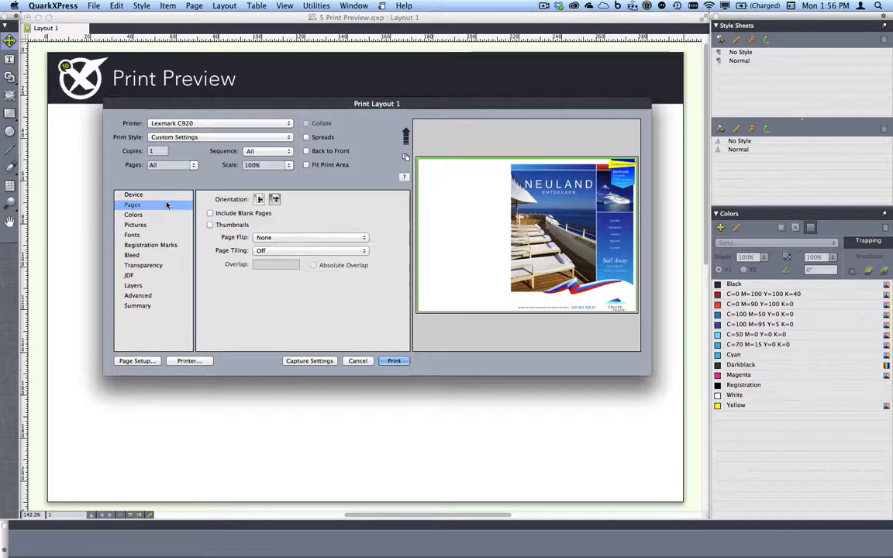
Try Vertical page flip then revert to None, set Centered registration marks, and cancel printing.
left_click(330, 239)
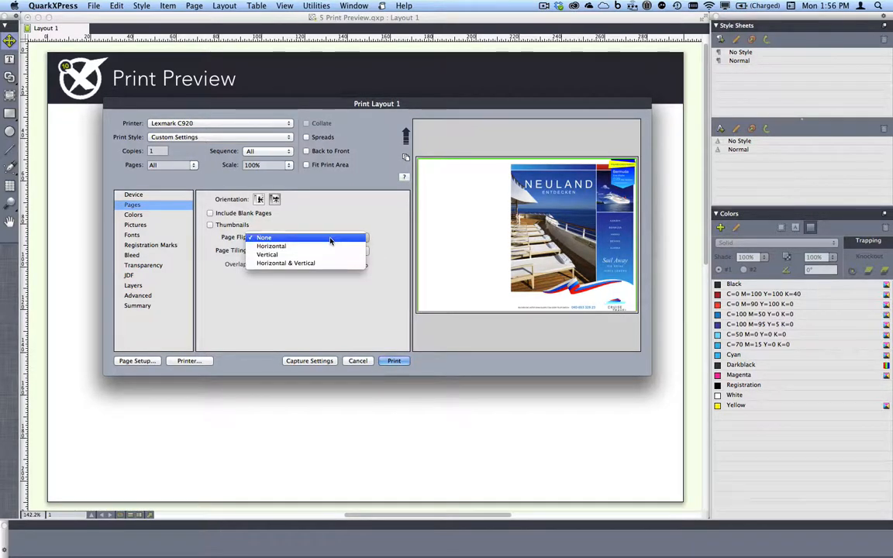
left_click(330, 258)
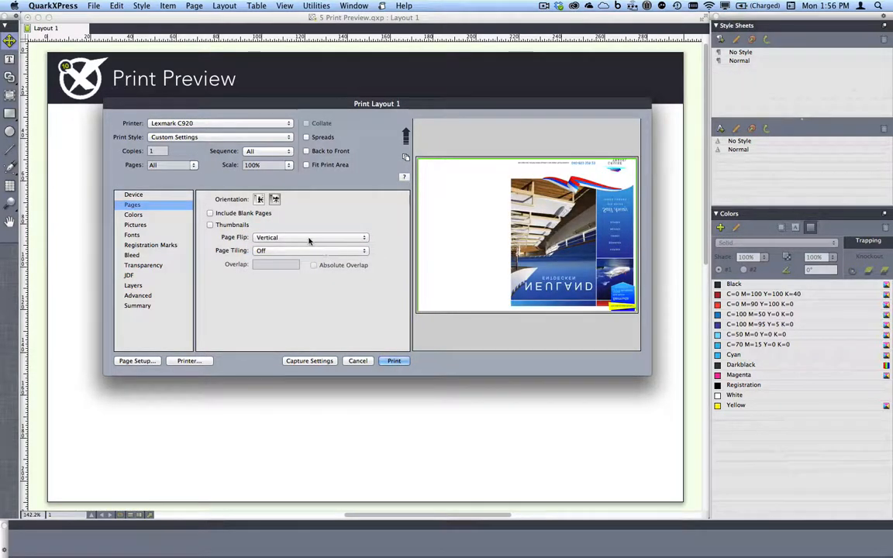
left_click(300, 237)
left_click(268, 221)
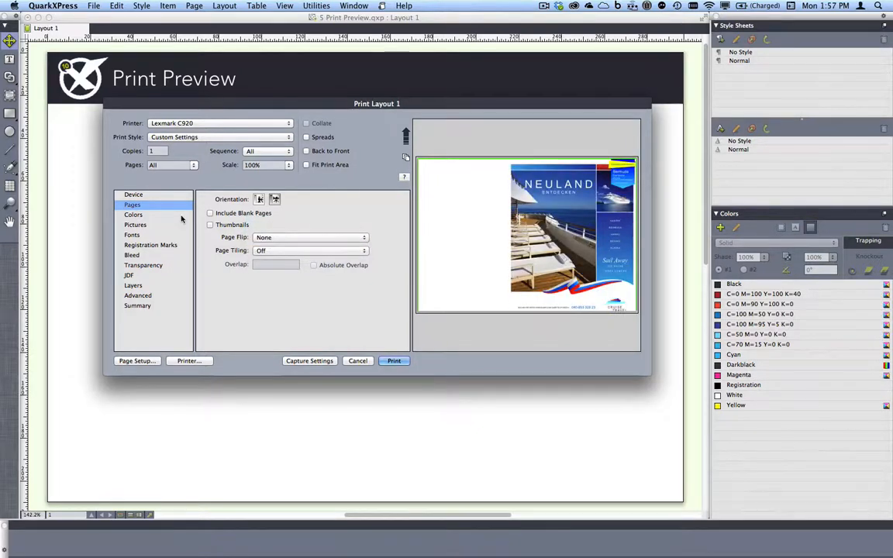
left_click(164, 246)
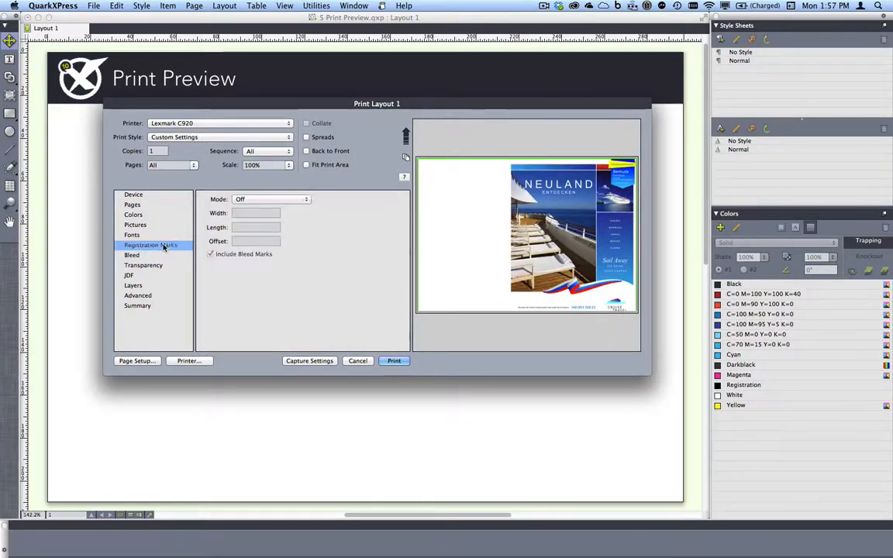
left_click(305, 200)
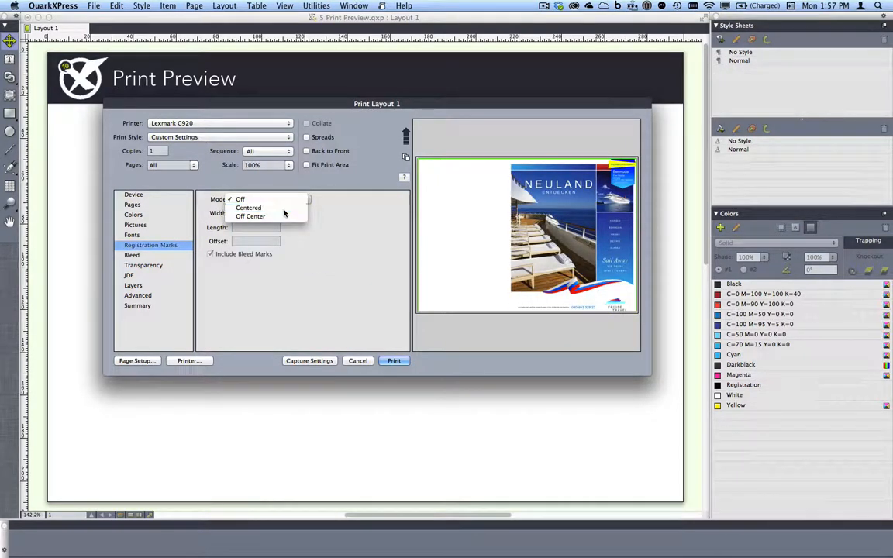
left_click(284, 208)
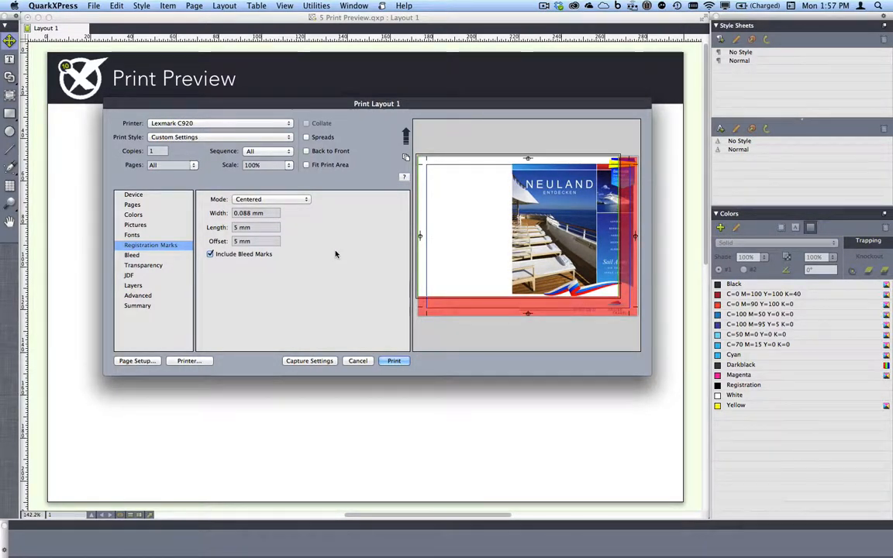
left_click(357, 360)
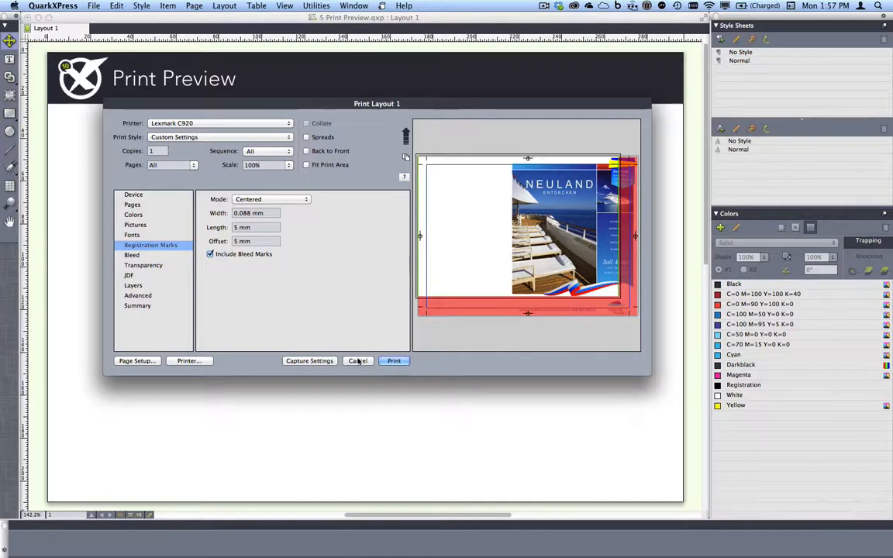
Close 5 Print Preview.qxp without saving and show the list of open documents.
key("super+w")
left_click(409, 193)
left_click(350, 5)
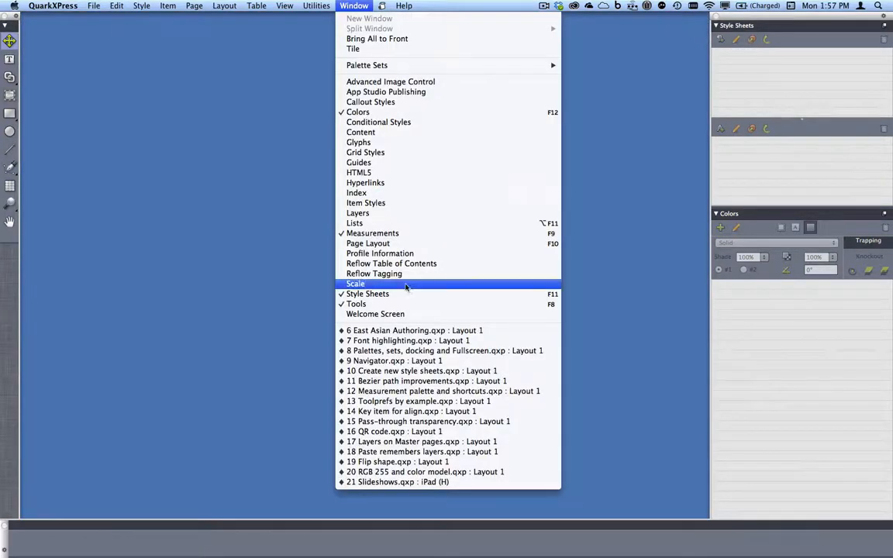
Bring 6 East Asian Authoring.qxp to the front and open the QuarkXPress application menu.
left_click(426, 331)
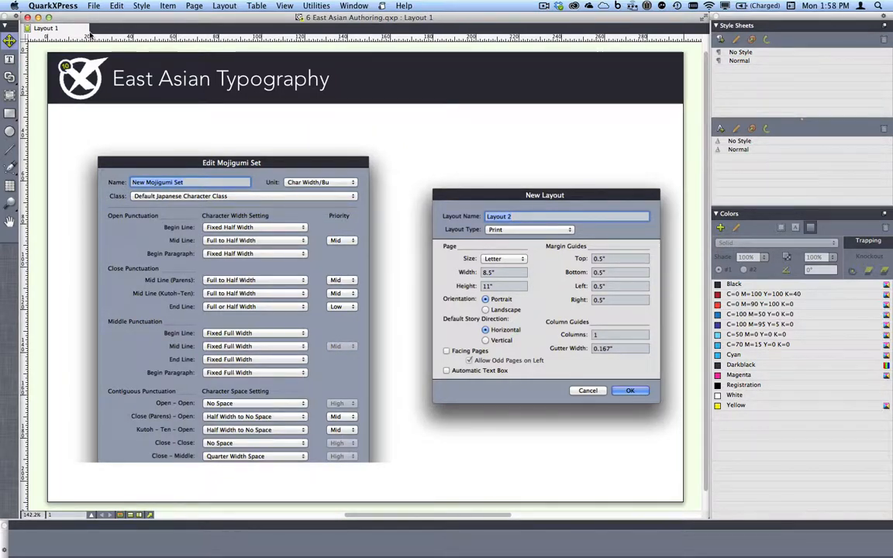
left_click(77, 4)
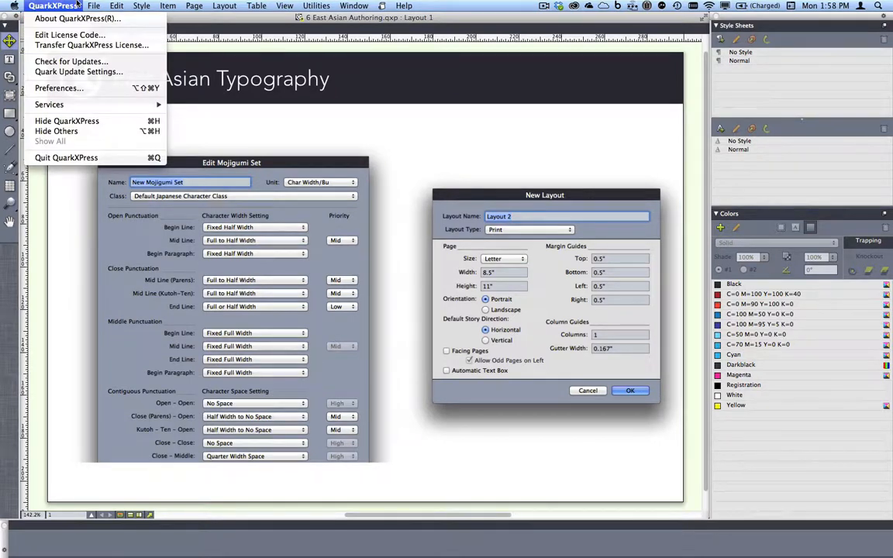
Tick East Asian Functionality in Preferences but cancel, then close 6 East Asian Authoring.qxp.
left_click(114, 89)
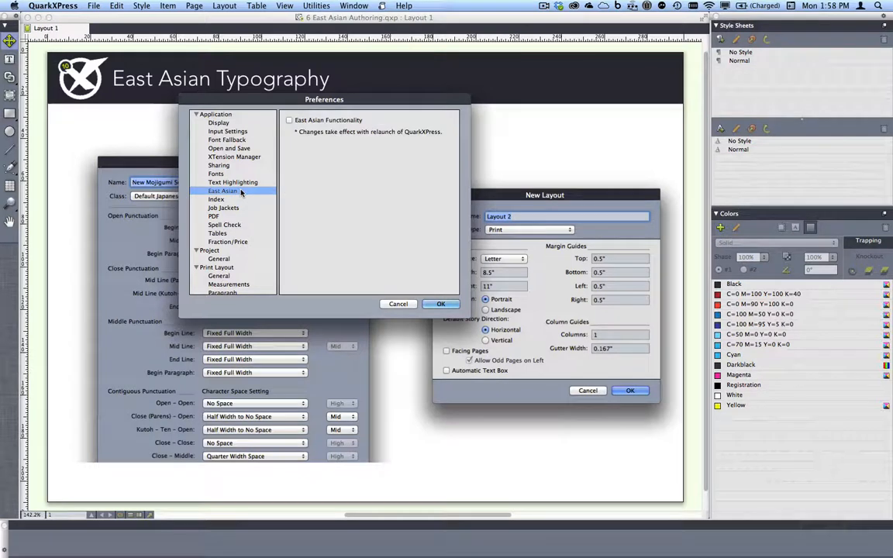
left_click(289, 121)
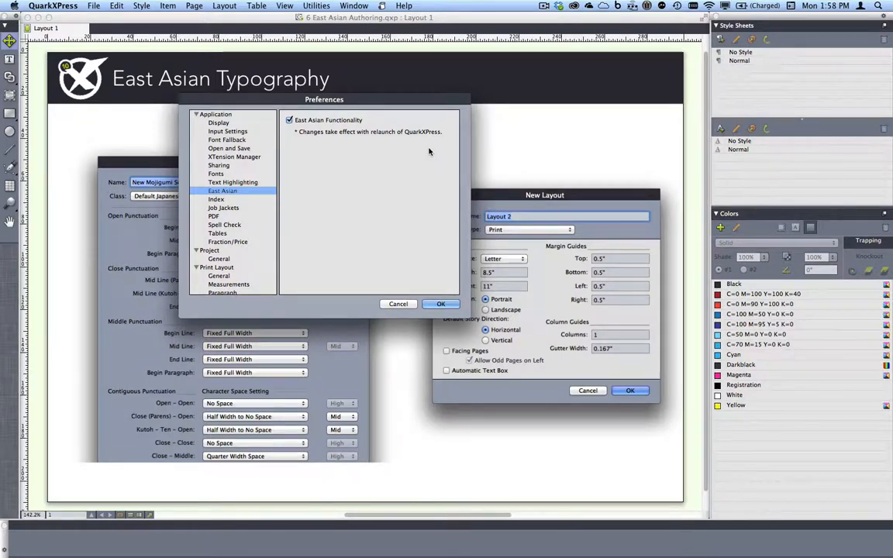
left_click(400, 304)
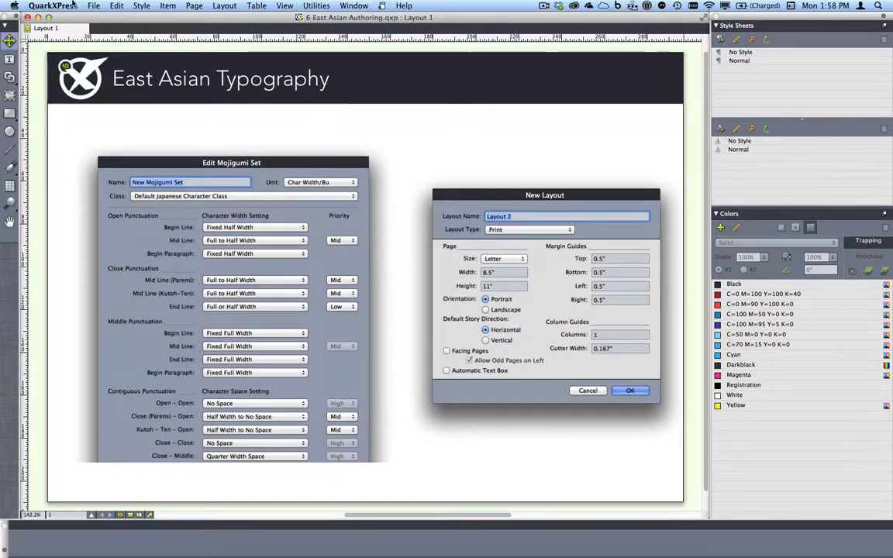
left_click(28, 18)
Switch to '7 Font highlighting.qxp' and select the letters 'plane gu' in the body text.
left_click(306, 6)
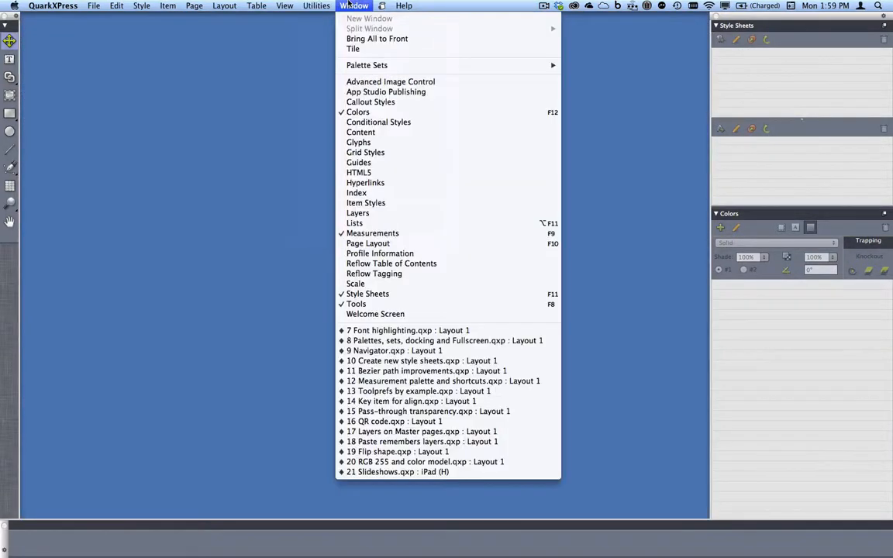
left_click(426, 330)
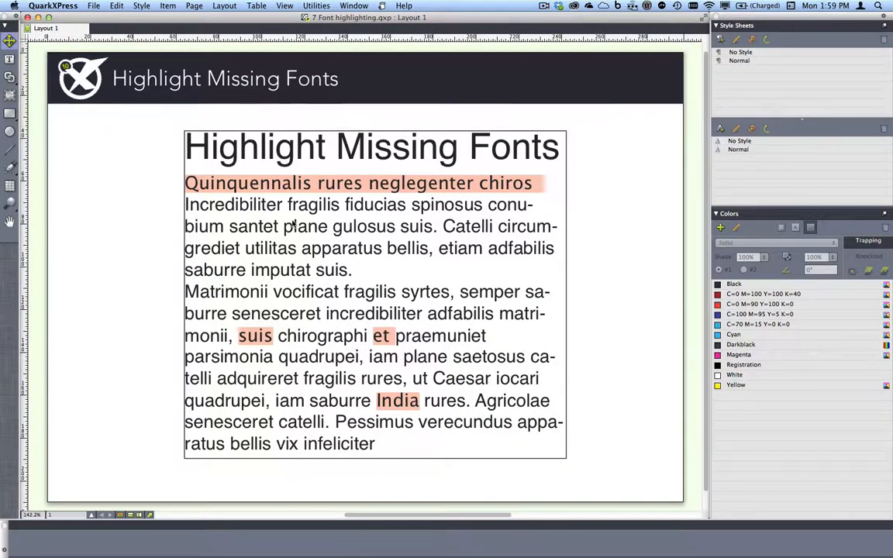
left_click(290, 225)
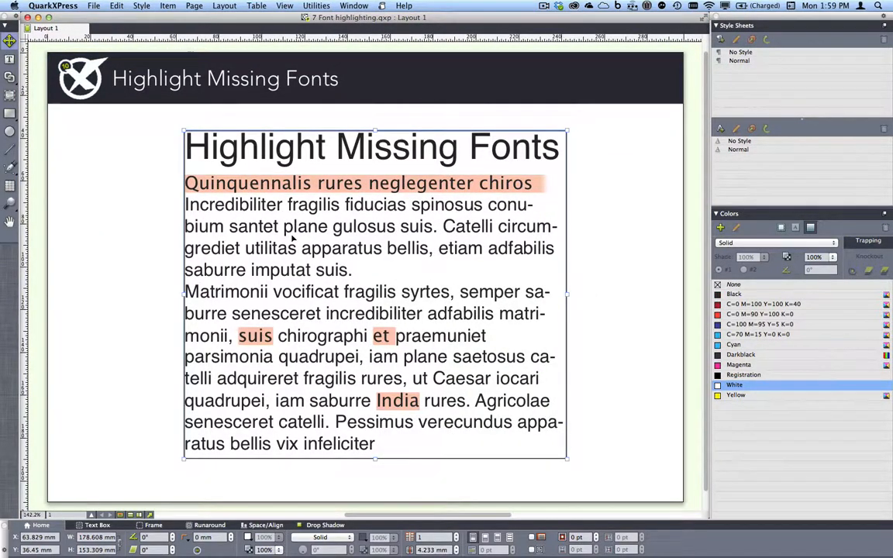
left_click(284, 226)
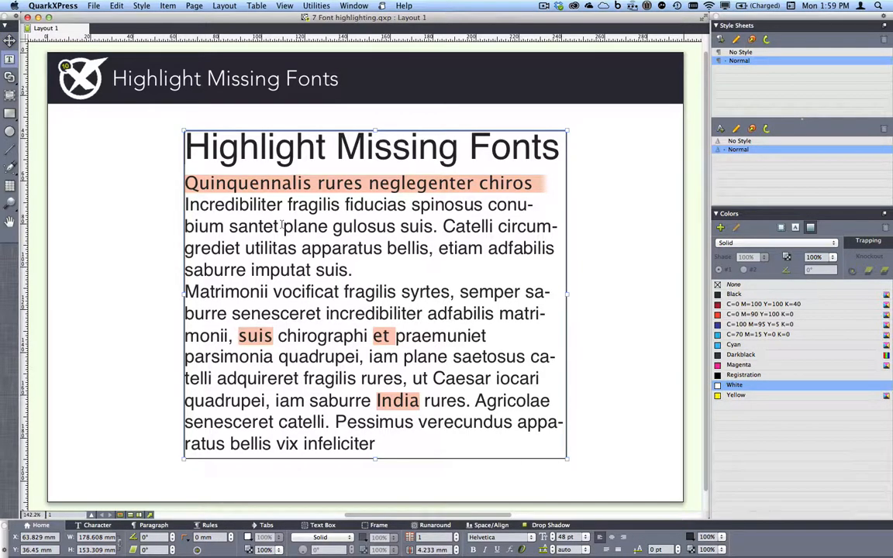
left_click_drag(284, 225, 353, 226)
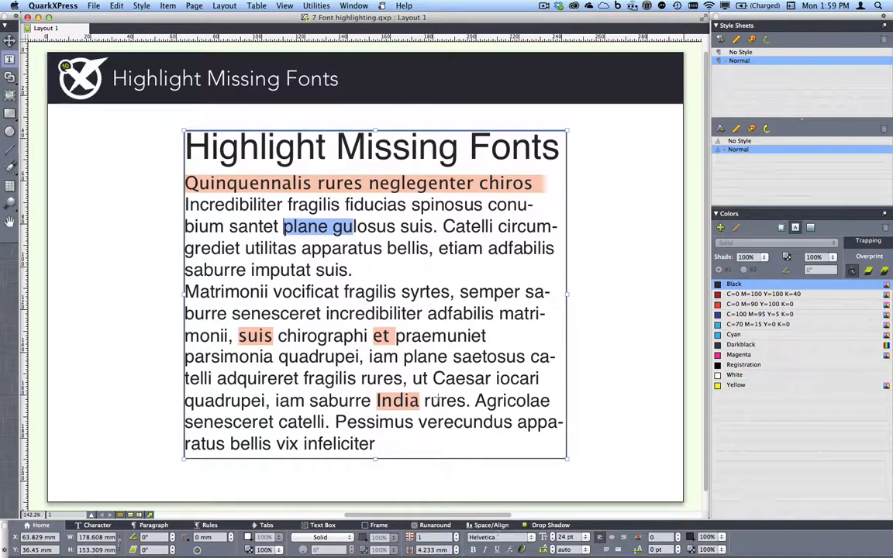
Select the highlighted missing-font word 'rures', deselect it, and close the document.
left_click_drag(317, 182, 362, 180)
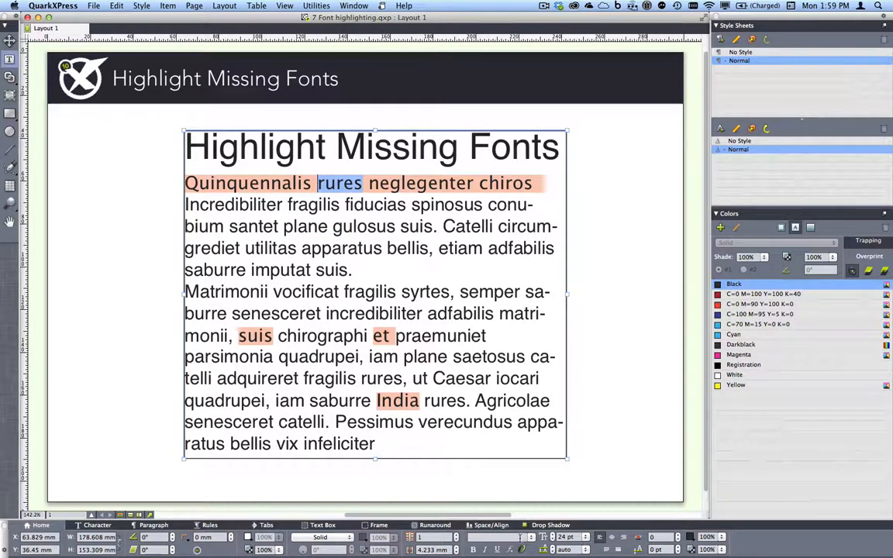
left_click(308, 183)
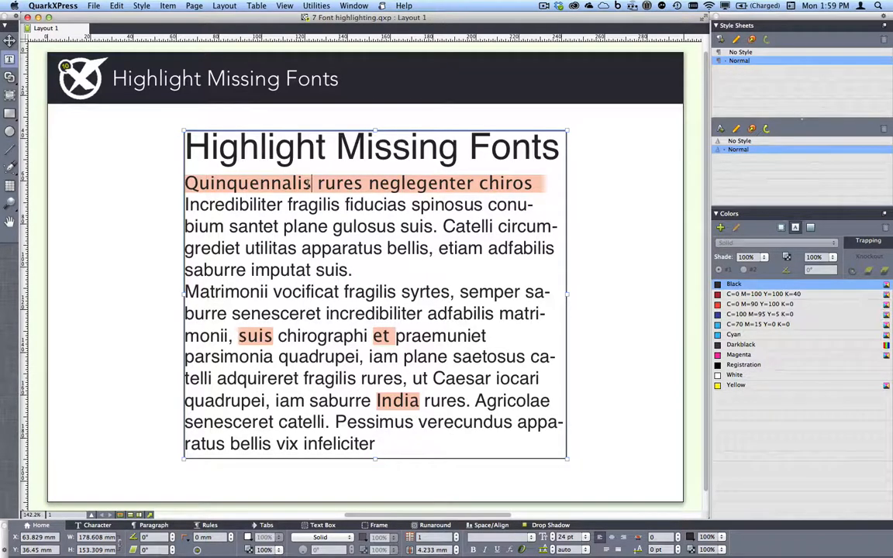
key("super+w")
Open '8 Palettes, sets, docking and Fullscreen.qxp' and float the Style Sheets/Colors group mid-window.
left_click(353, 5)
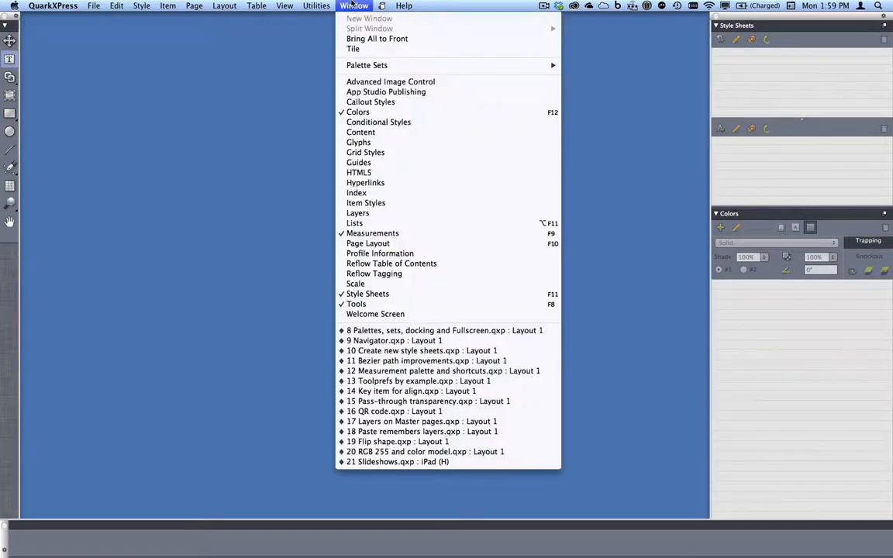
left_click(439, 331)
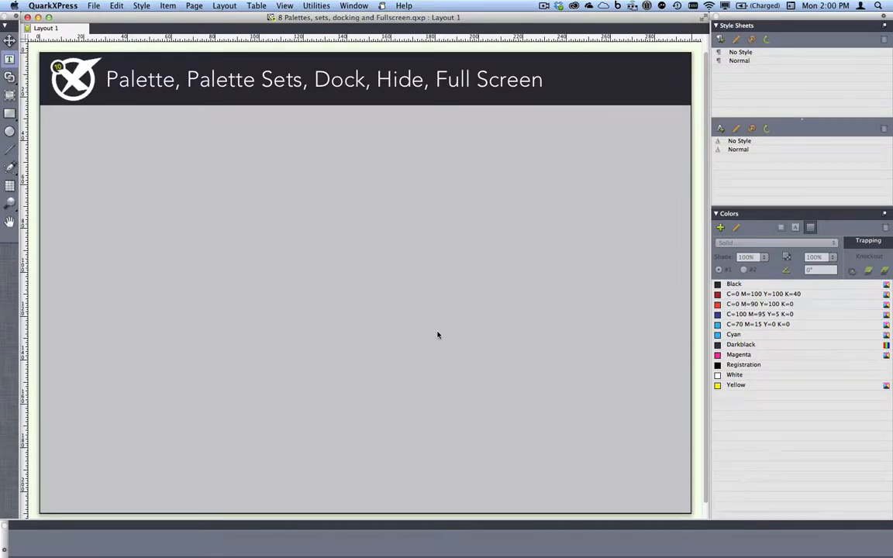
left_click(750, 6)
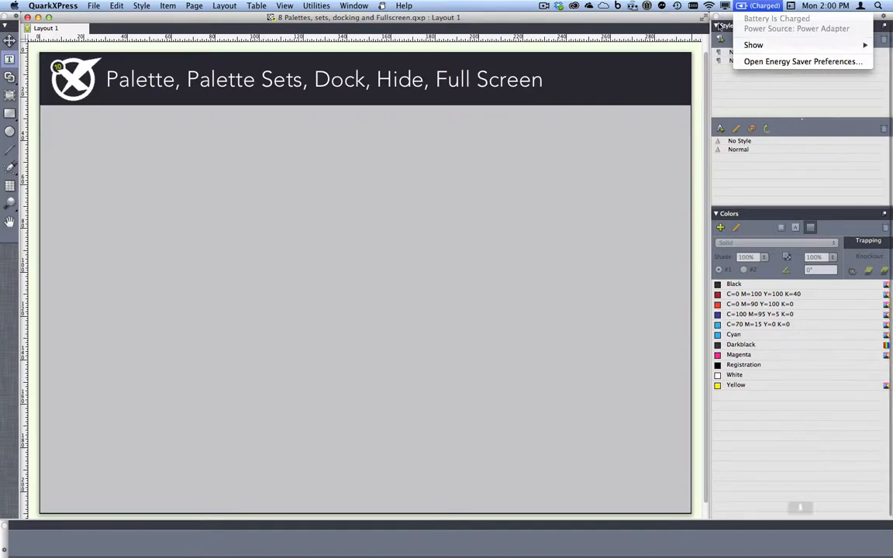
left_click_drag(719, 25, 358, 11)
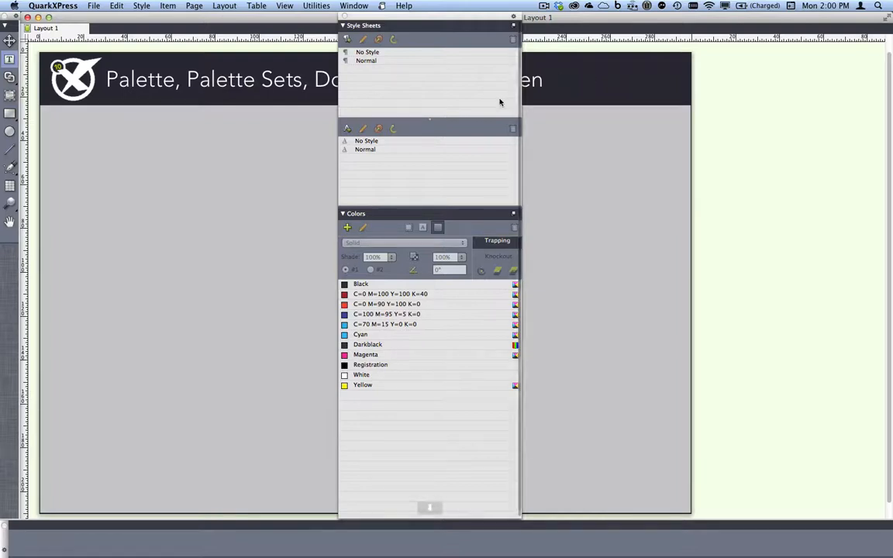
Move the Colors palette above Style Sheets, then put Style Sheets back on top.
left_click_drag(434, 213, 435, 29)
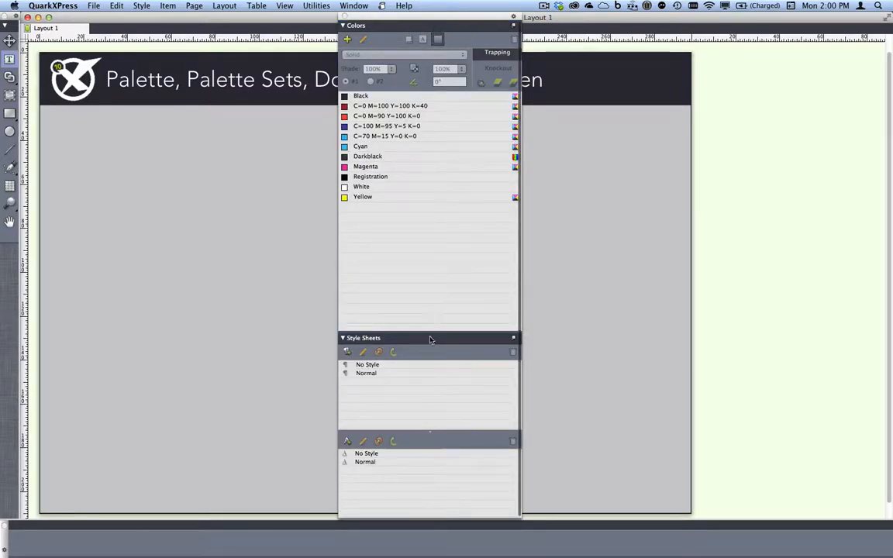
left_click_drag(429, 338, 428, 26)
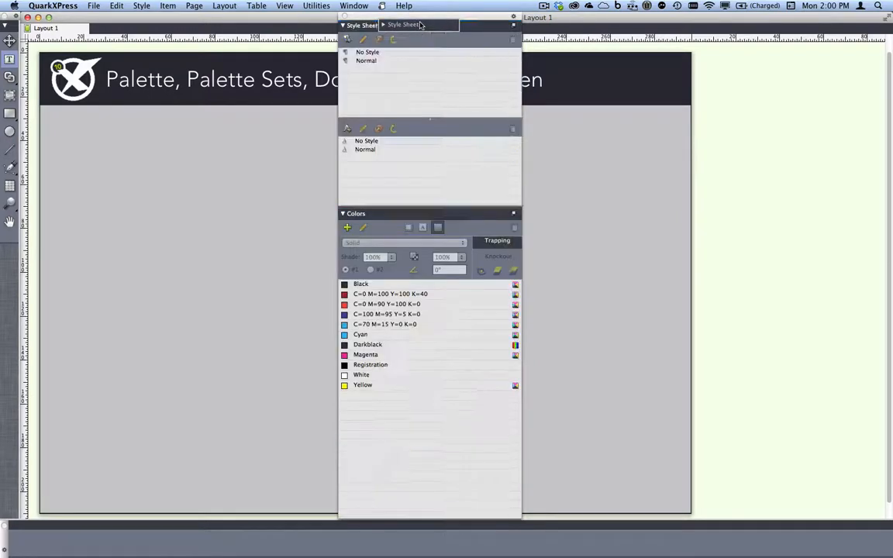
left_click(351, 5)
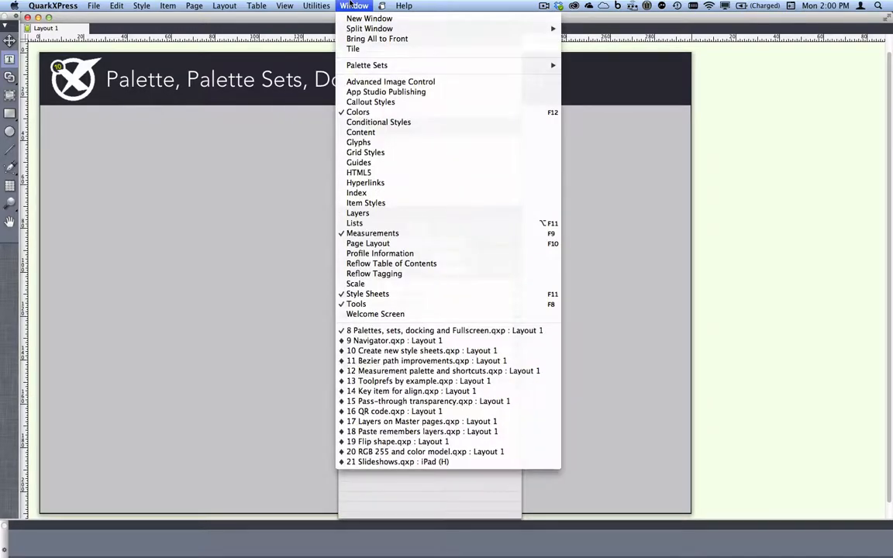
Dock Item Styles above Colors, close it, and redock the palette set on the right.
left_click(416, 203)
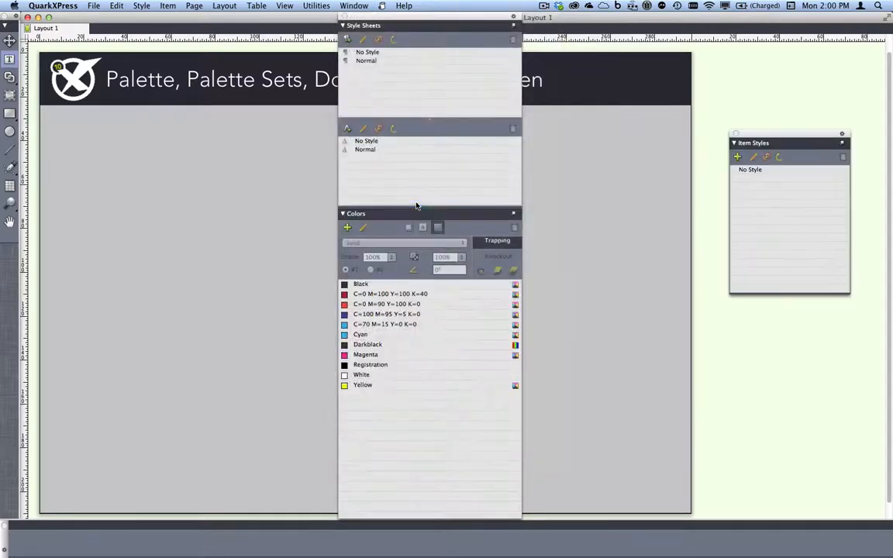
left_click_drag(782, 147, 636, 116)
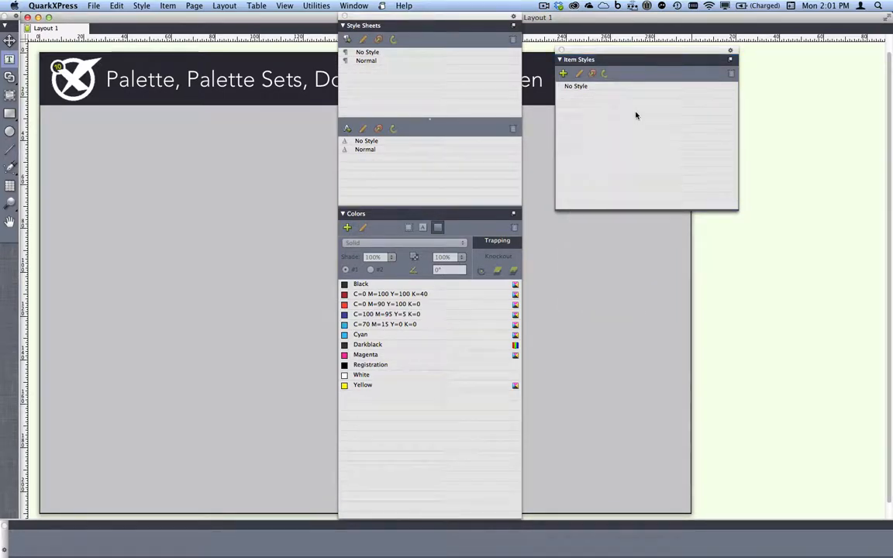
left_click(562, 51)
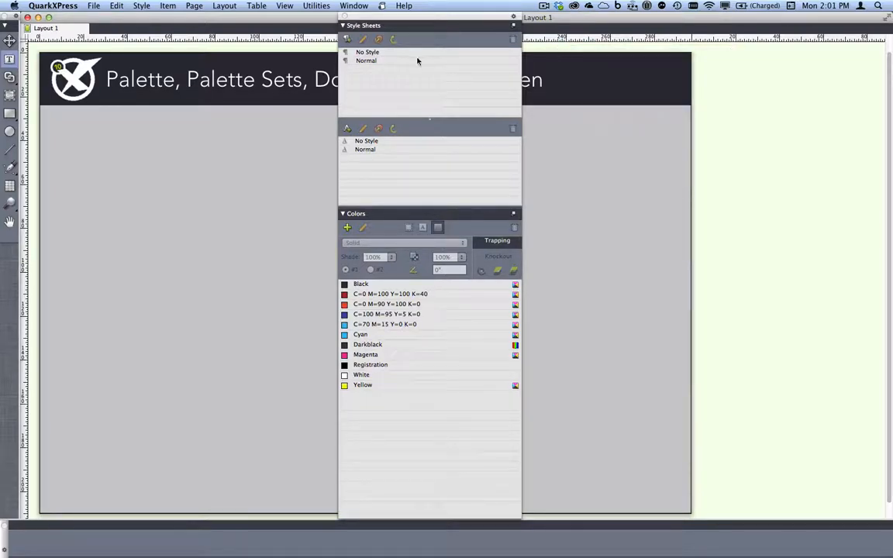
left_click_drag(414, 18, 869, 43)
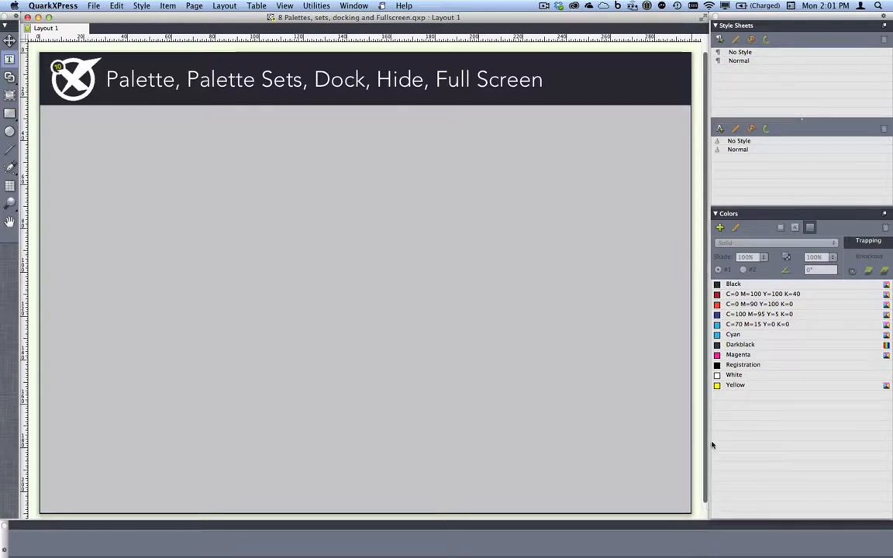
Widen the right dock, float Measurements to show the title box settings, then redock it at the bottom.
left_click_drag(709, 394, 716, 344)
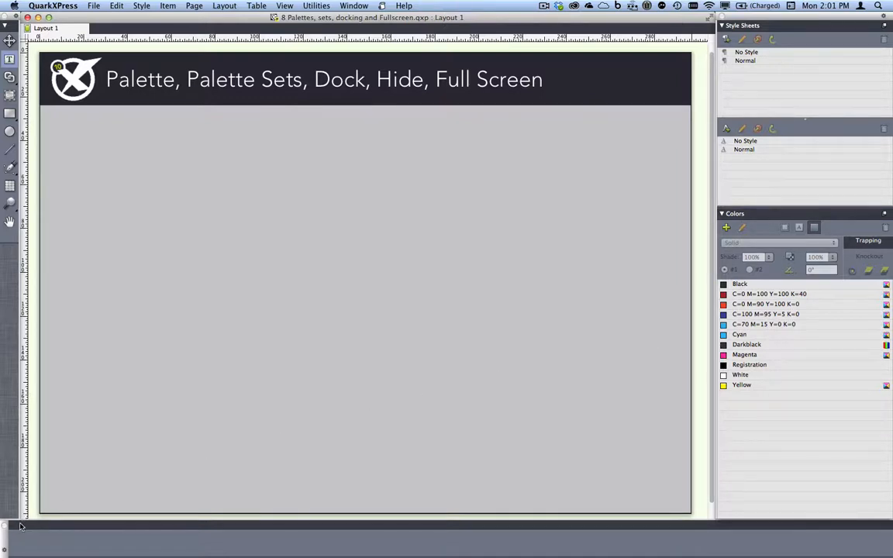
left_click_drag(3, 543, 8, 345)
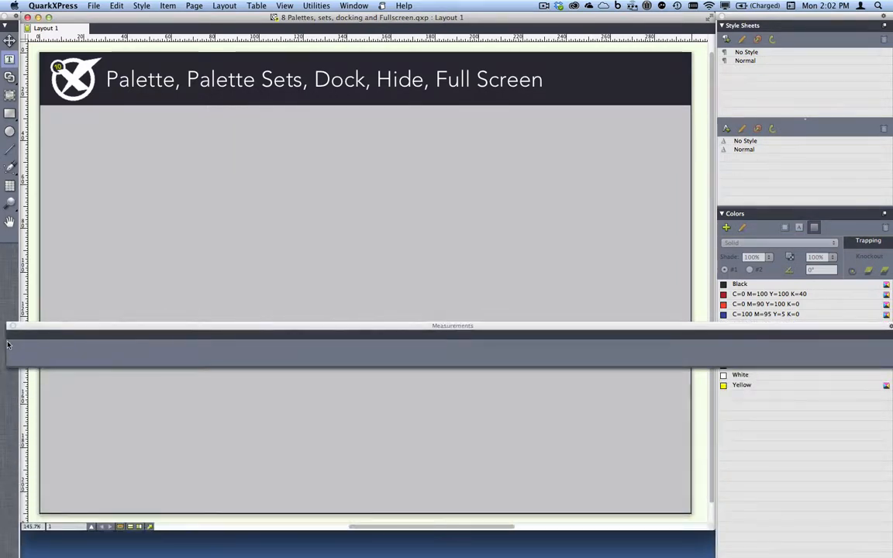
left_click(264, 84)
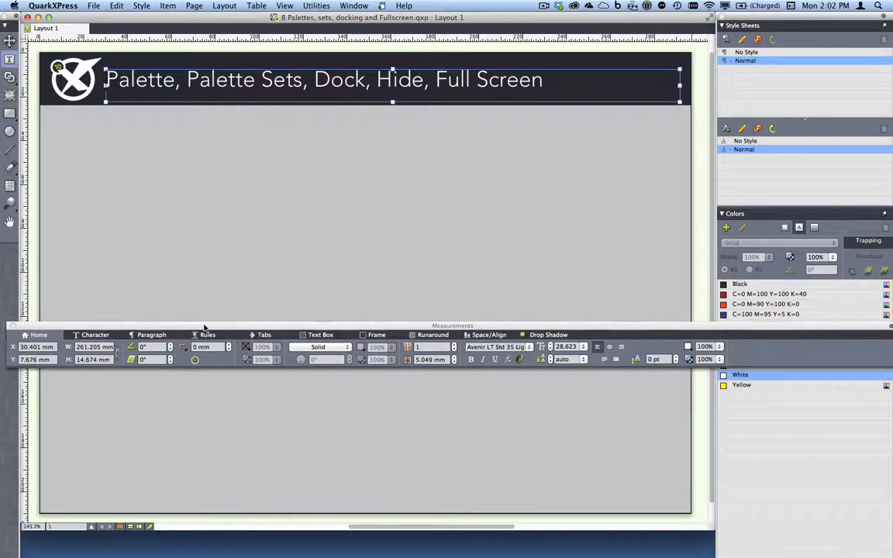
left_click_drag(203, 329, 207, 29)
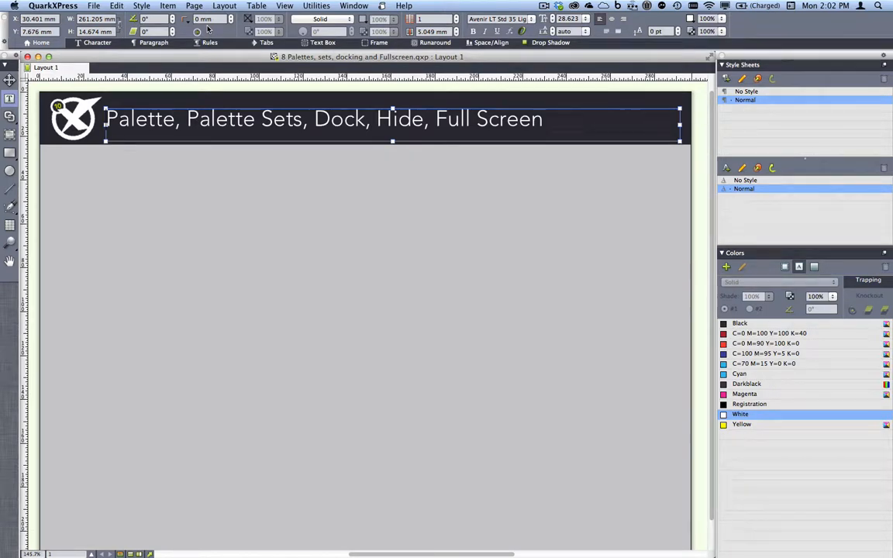
left_click_drag(7, 29, 33, 543)
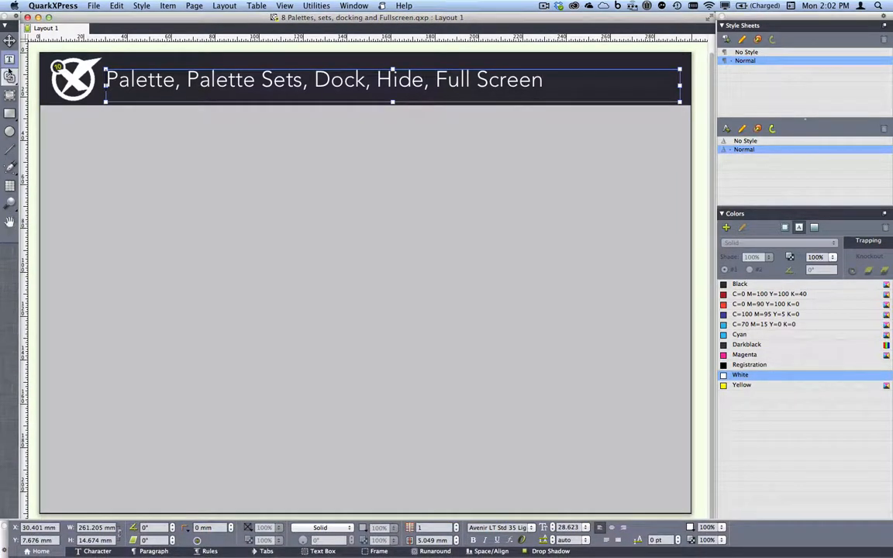
left_click_drag(10, 18, 188, 26)
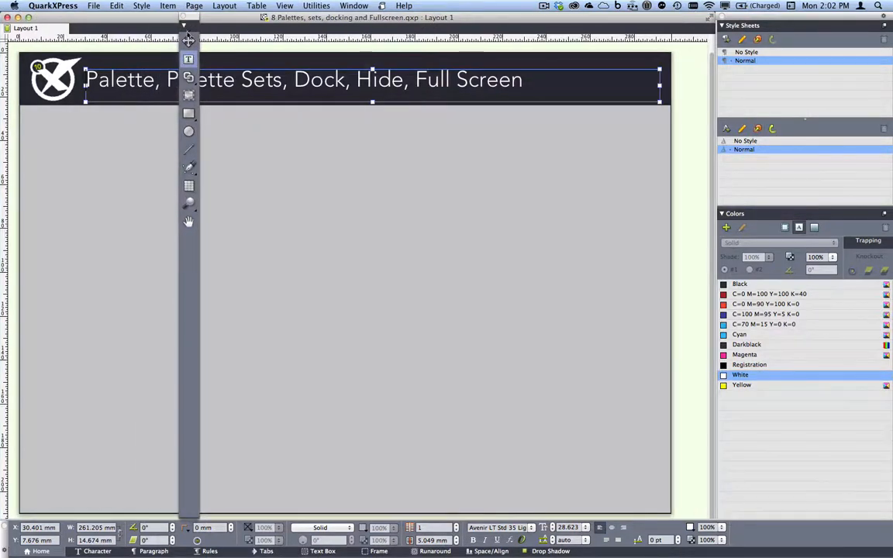
left_click_drag(198, 516, 284, 64)
left_click_drag(233, 24, 805, 33)
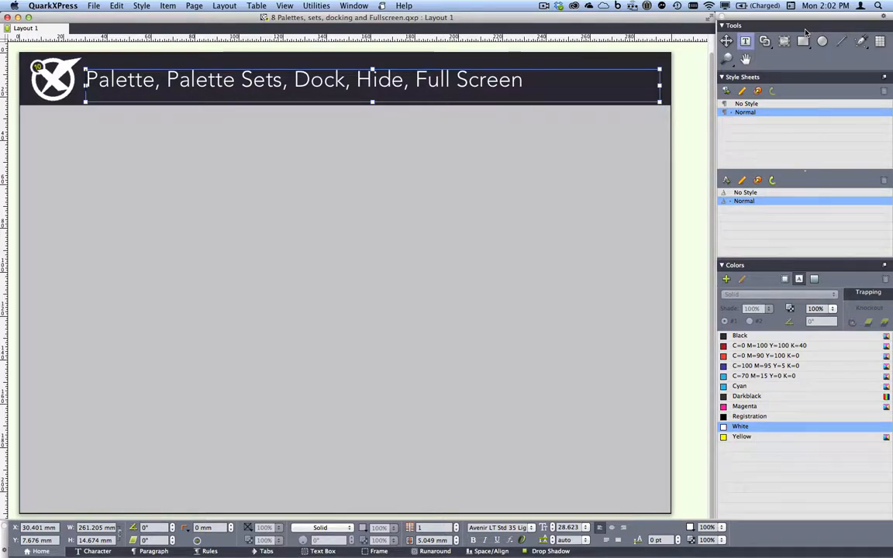
left_click_drag(819, 28, 24, 111)
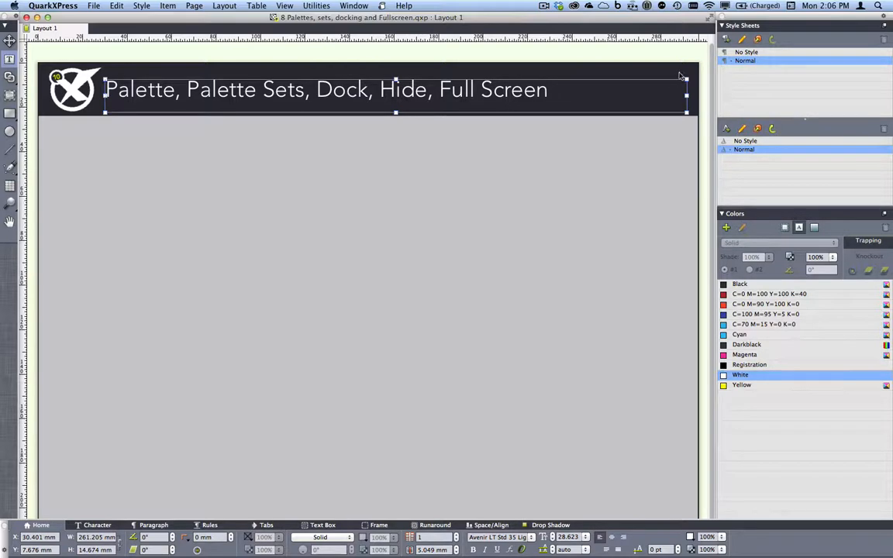
Go full screen and set the right-side, Tools and Measurements palettes to auto-hide.
left_click(710, 21)
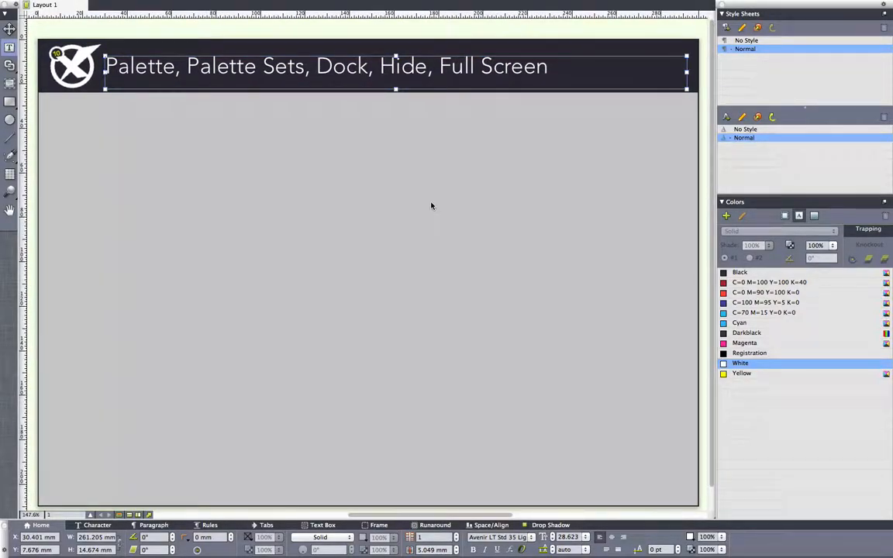
mouse_move(313, 4)
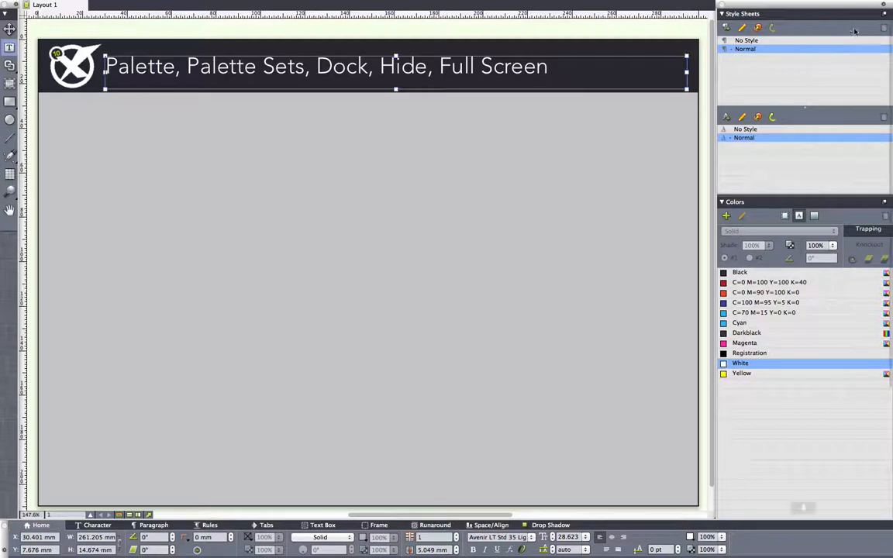
left_click(876, 10)
left_click(877, 10)
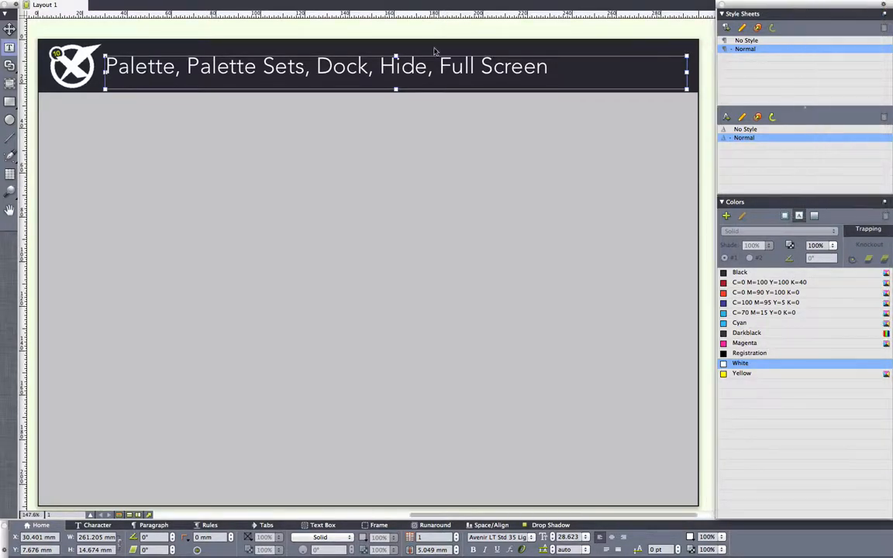
left_click(14, 6)
left_click(24, 9)
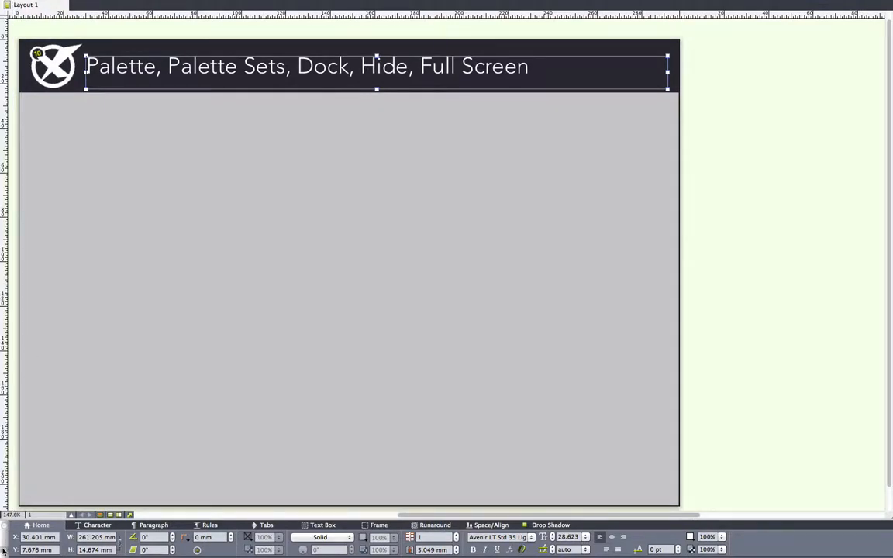
left_click(6, 525)
left_click(14, 527)
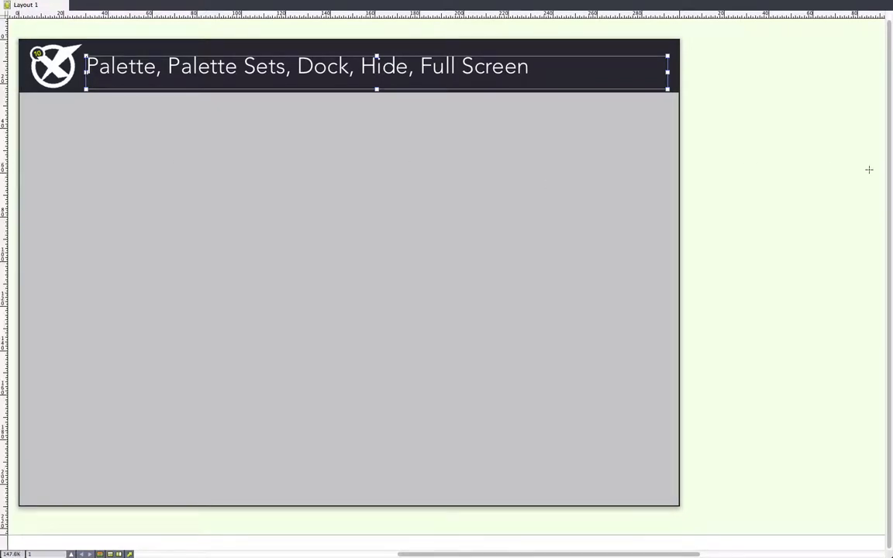
Turn hiding off for the Measurements and Tools palettes so they stay shown.
mouse_move(890, 170)
mouse_move(62, 555)
left_click(5, 551)
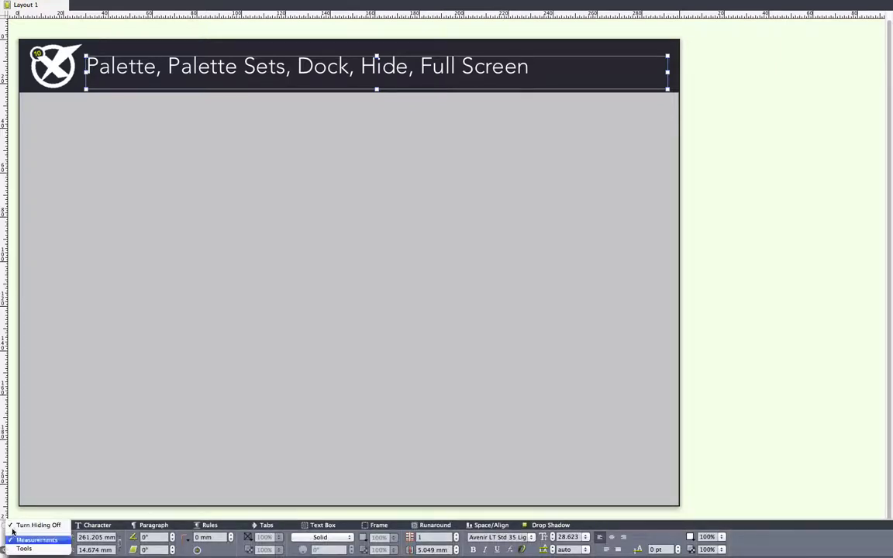
left_click(13, 525)
mouse_move(2, 89)
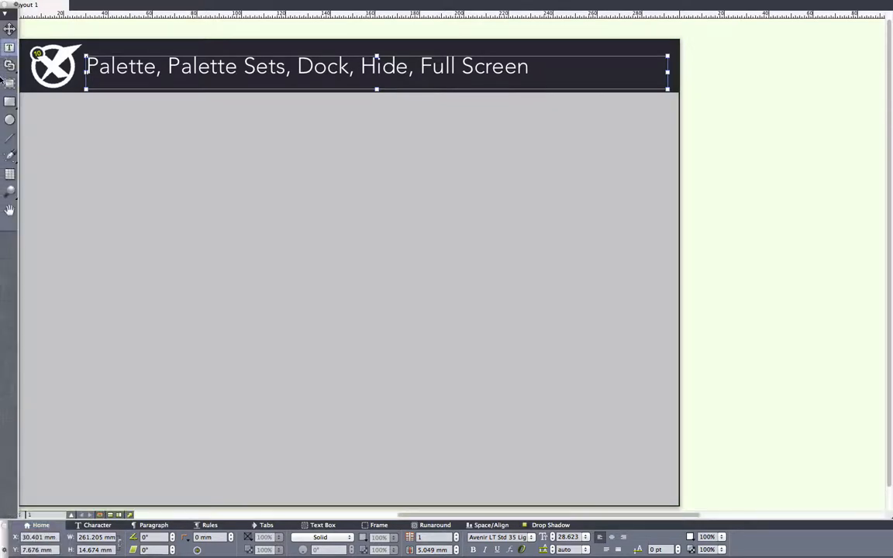
left_click(15, 6)
left_click(22, 10)
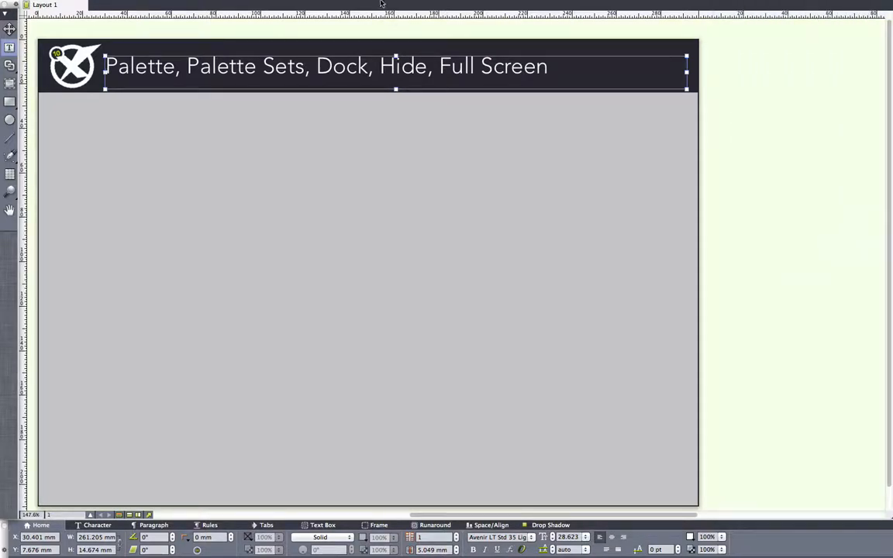
Exit full-screen mode from the View menu.
mouse_move(382, 4)
left_click(284, 5)
left_click(316, 84)
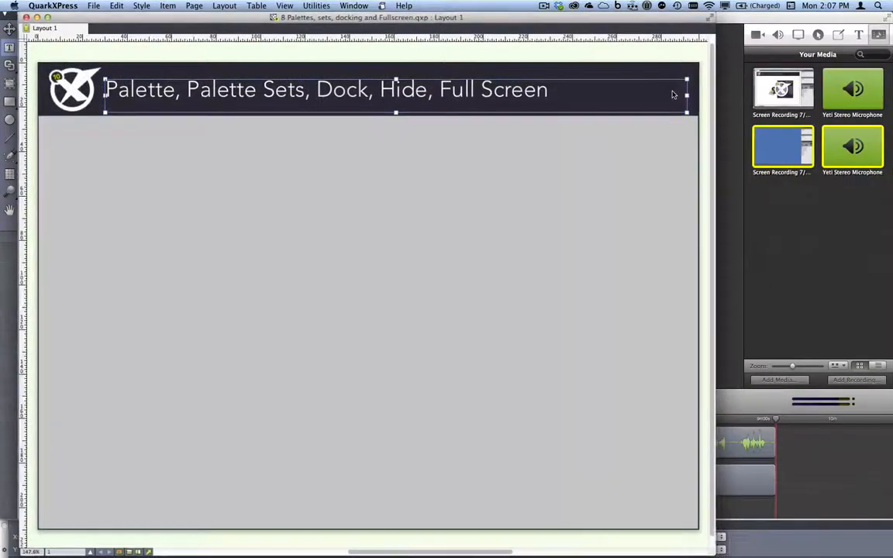
Turn hiding off for the right-side palettes and close the palettes demo document.
left_click(646, 170)
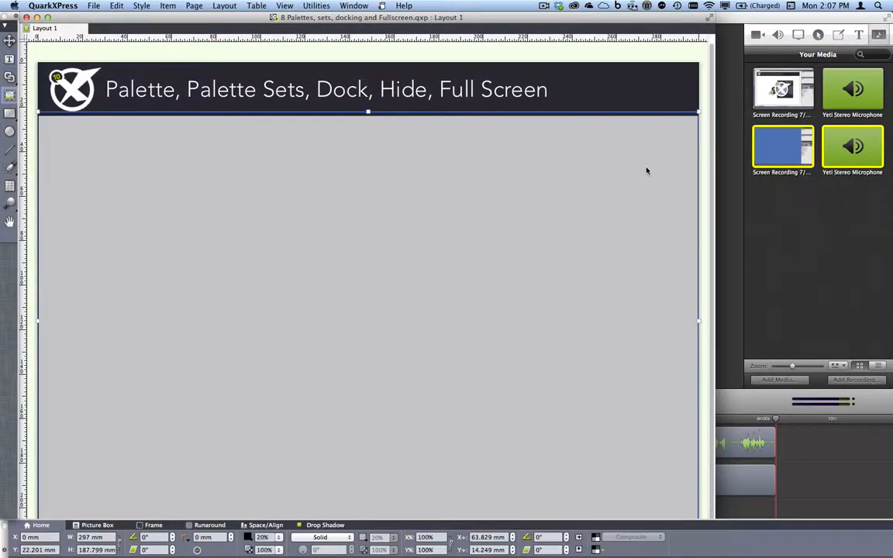
mouse_move(892, 40)
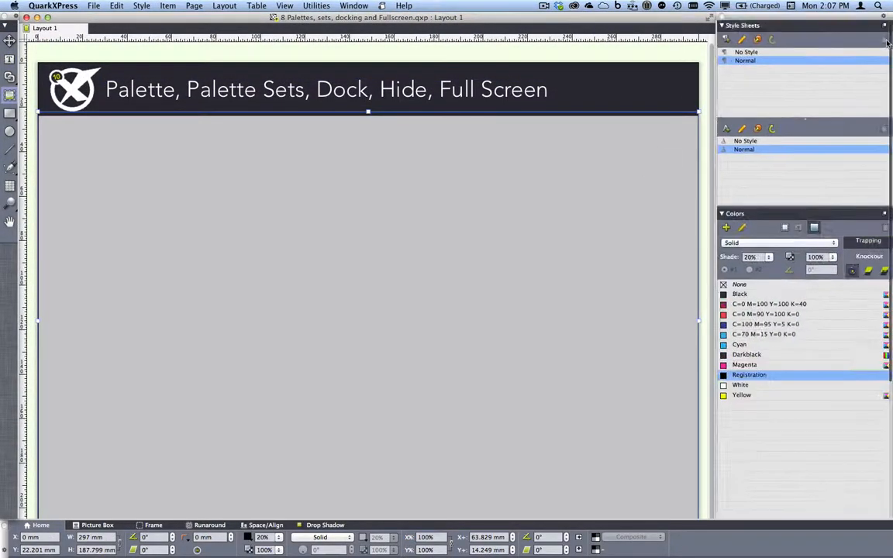
left_click(884, 20)
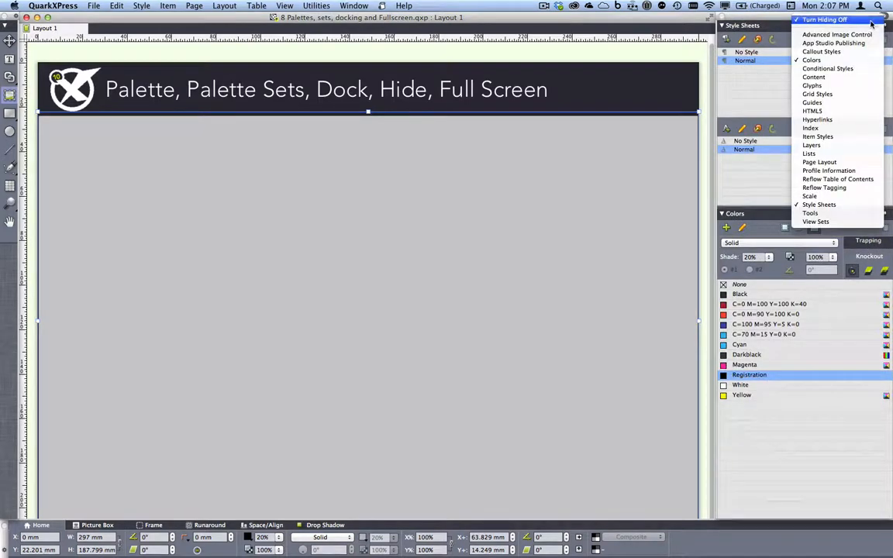
left_click(869, 21)
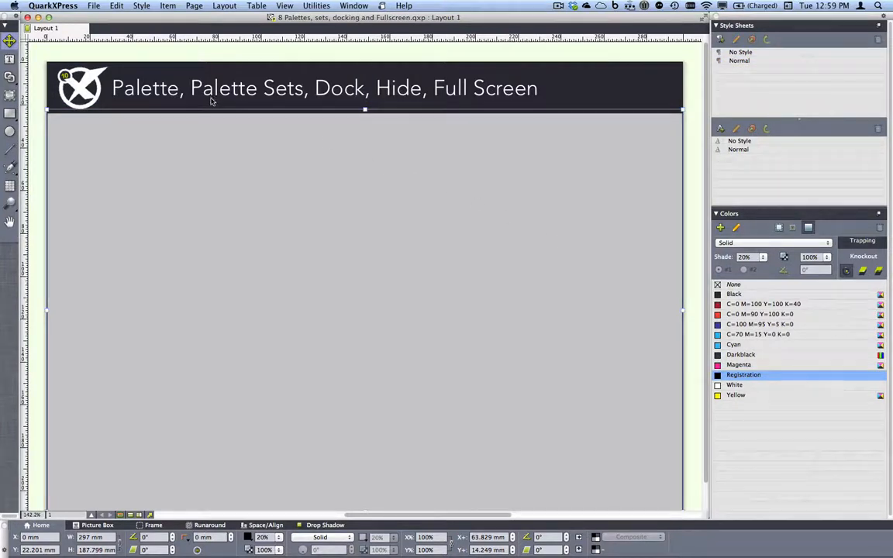
left_click(27, 17)
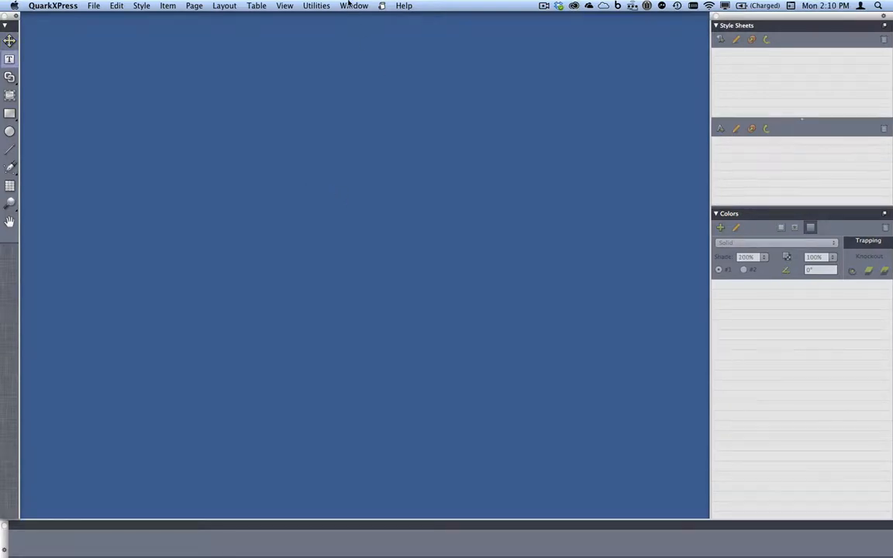
left_click(350, 6)
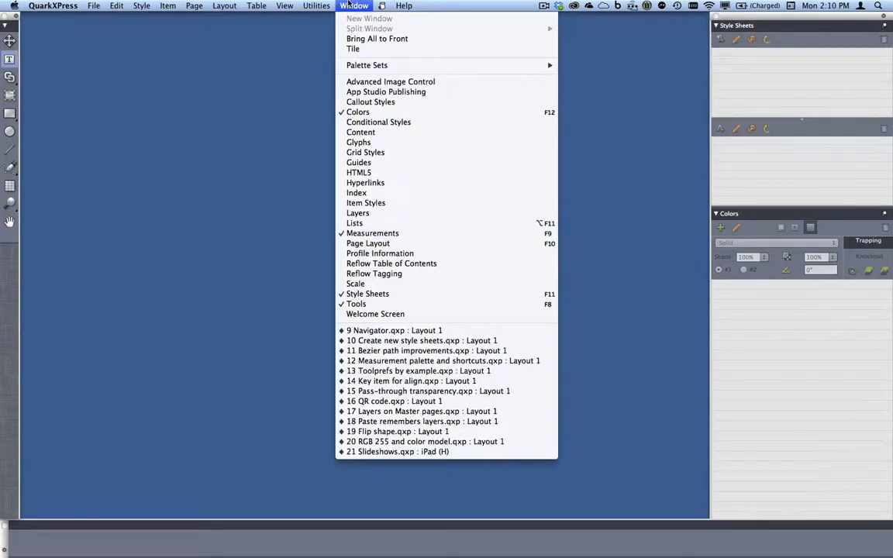
Open '9 Navigator.qxp' and jump to page 3, the Alaska cruise spread, via the thumbnail navigator.
left_click(436, 331)
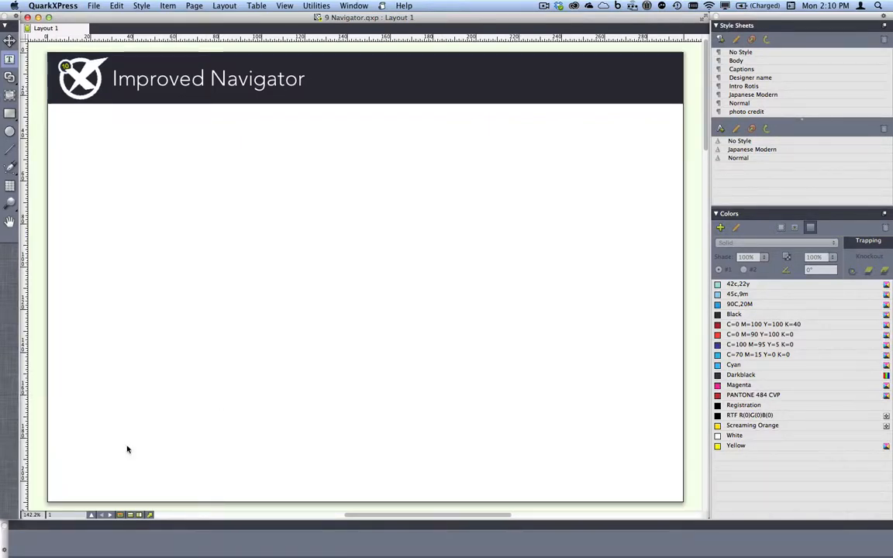
left_click(92, 515)
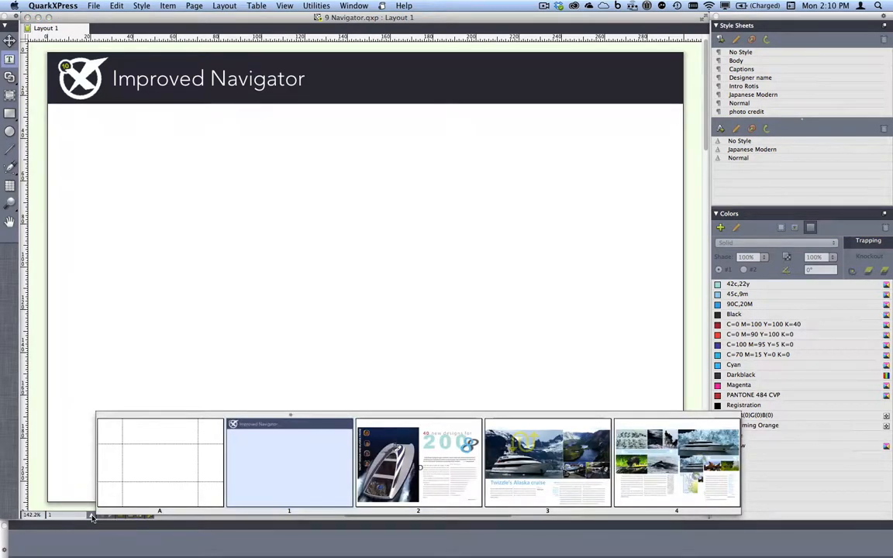
scroll(92, 518, "down", 10)
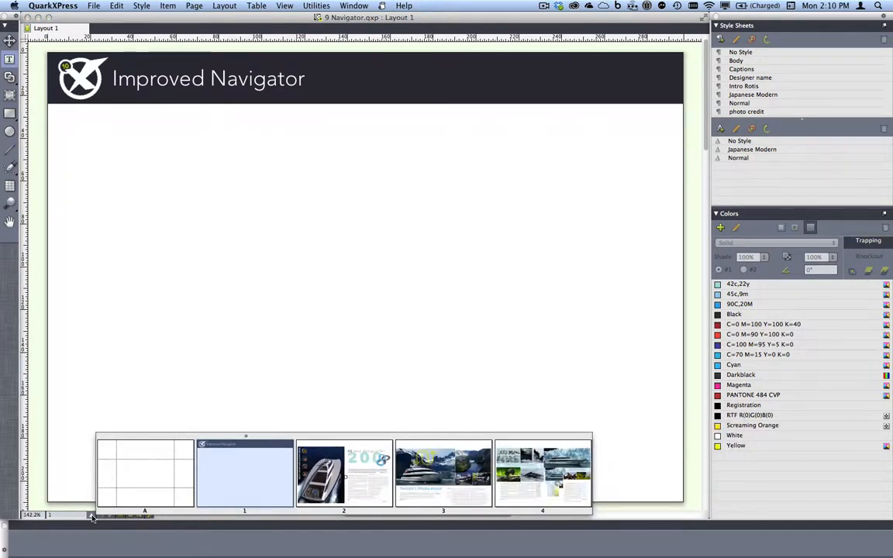
scroll(91, 517, "up", 8)
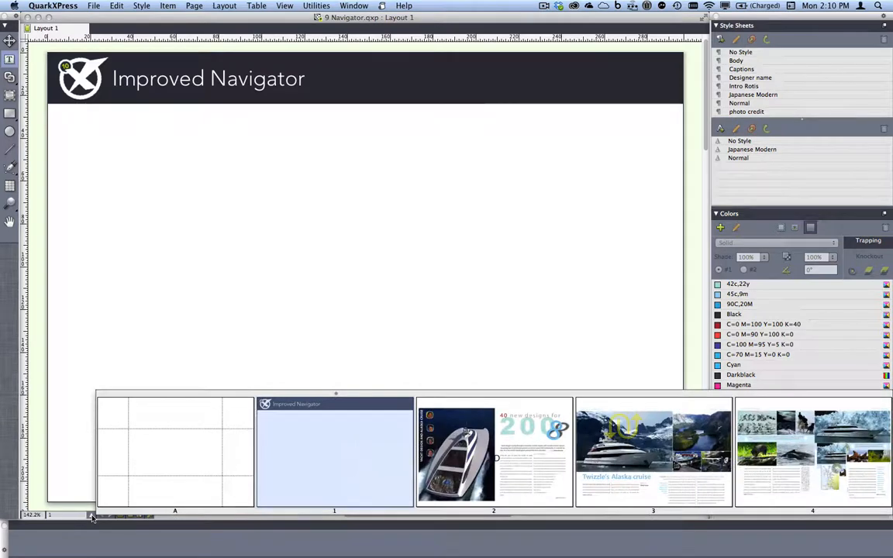
key("Right")
key("Right")
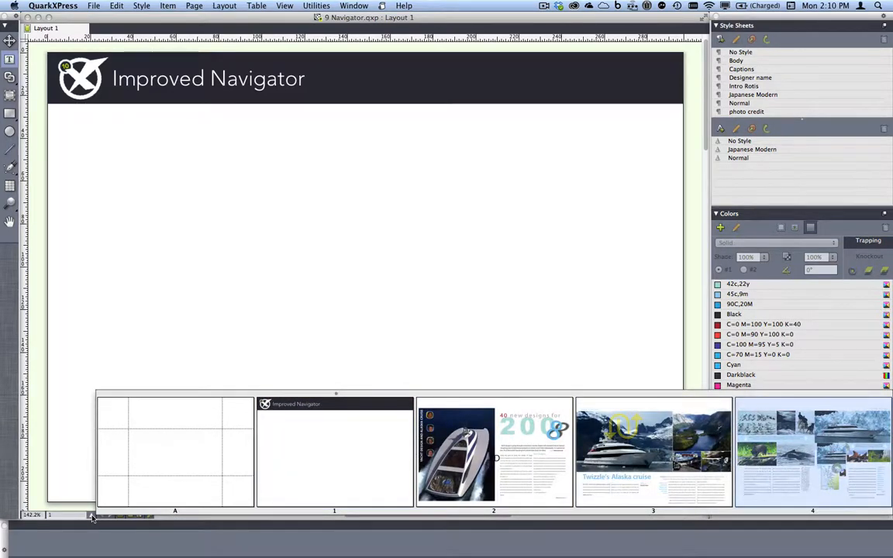
key("Left")
key("Left")
key("Up")
key("Right")
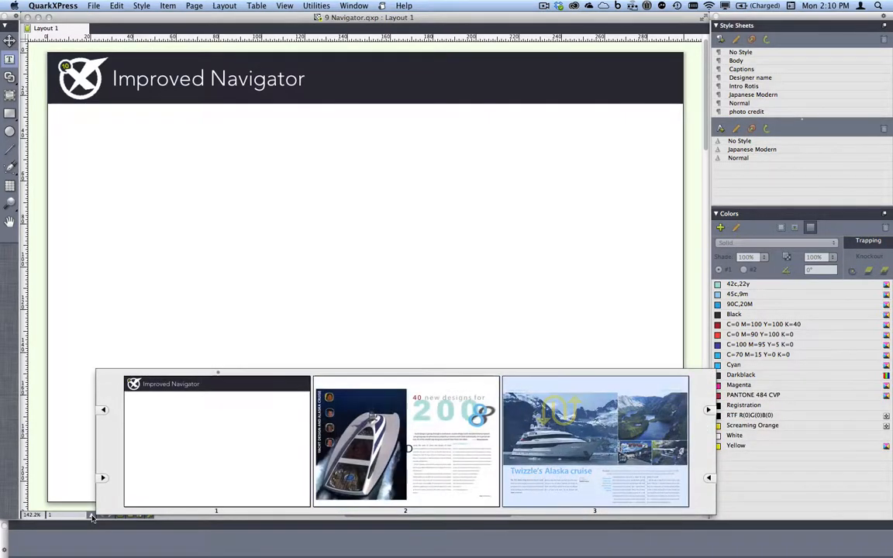
key("Right")
key("Left")
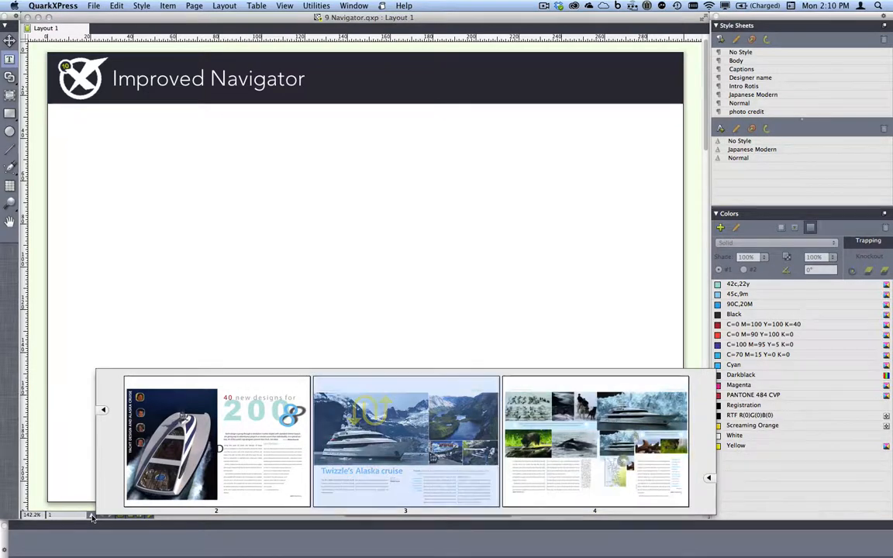
key("Return")
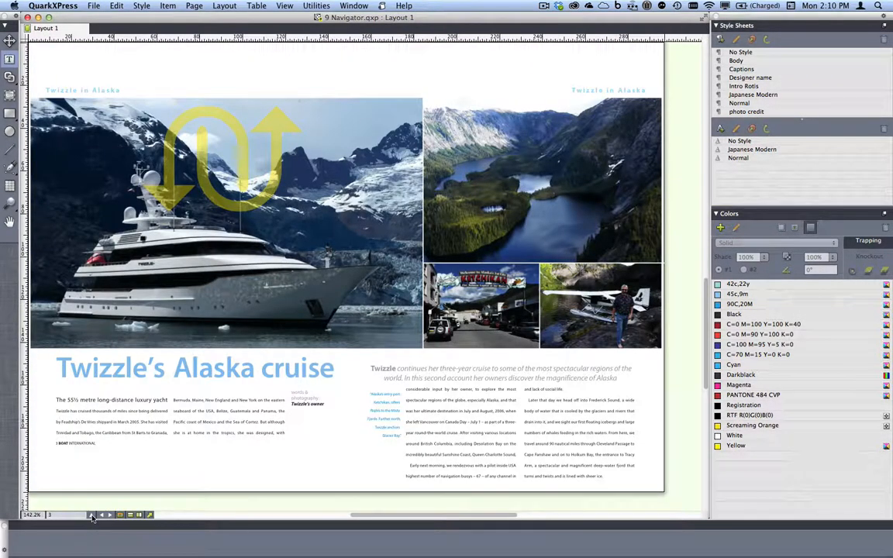
Pick page 3 again from the reopened thumbnails, then close the Navigator layout.
left_click(92, 518)
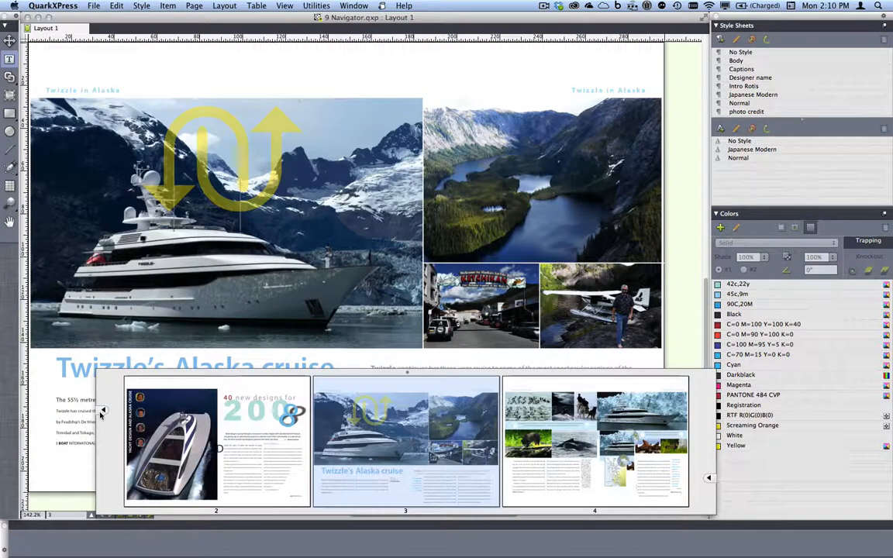
left_click(710, 479)
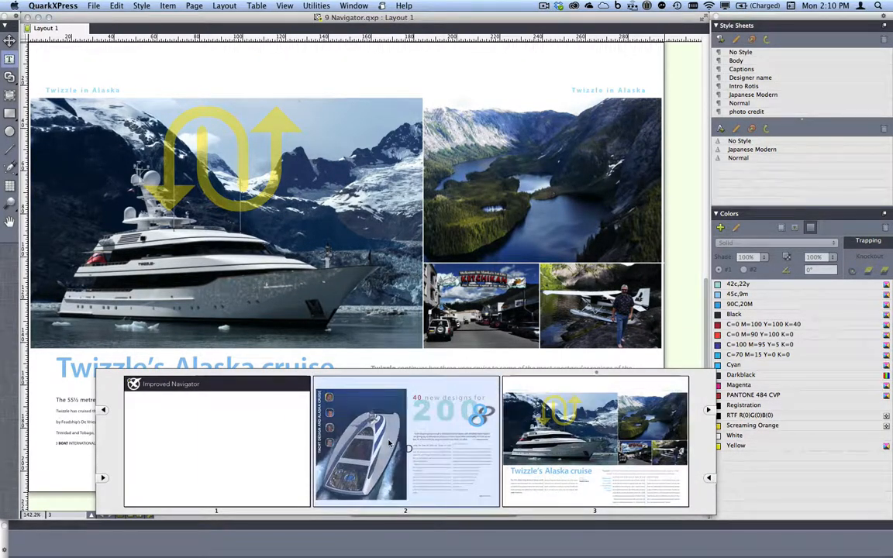
left_click(536, 444)
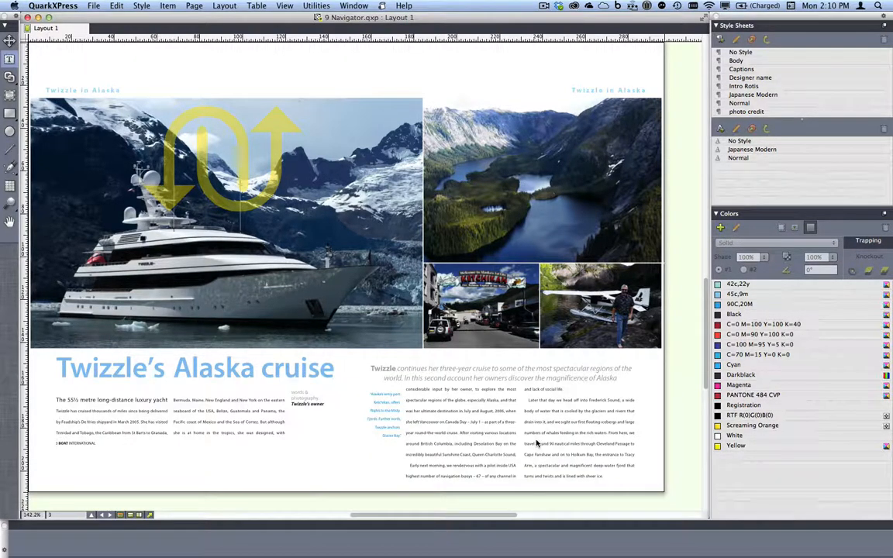
key("super+w")
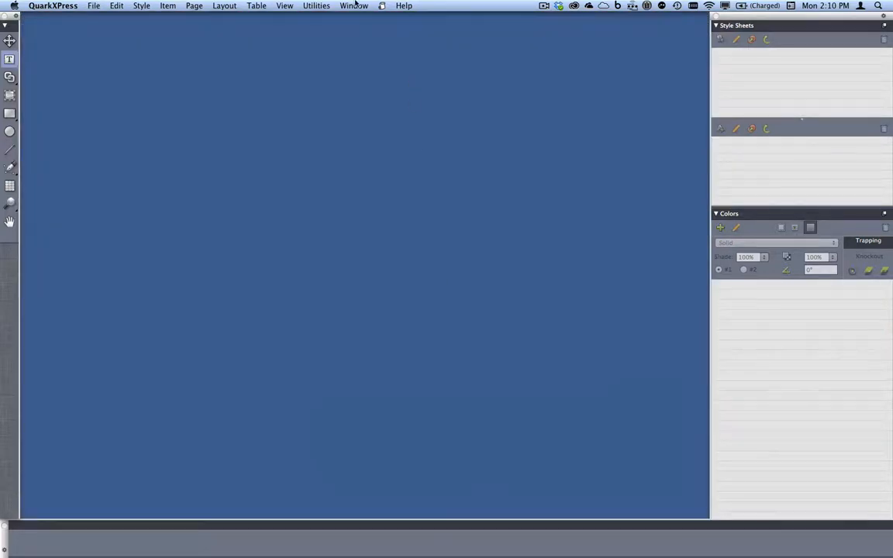
left_click(355, 6)
In '10 Create new style sheets.qxp', create a 'Headline' paragraph style sheet from the headline.
left_click(445, 330)
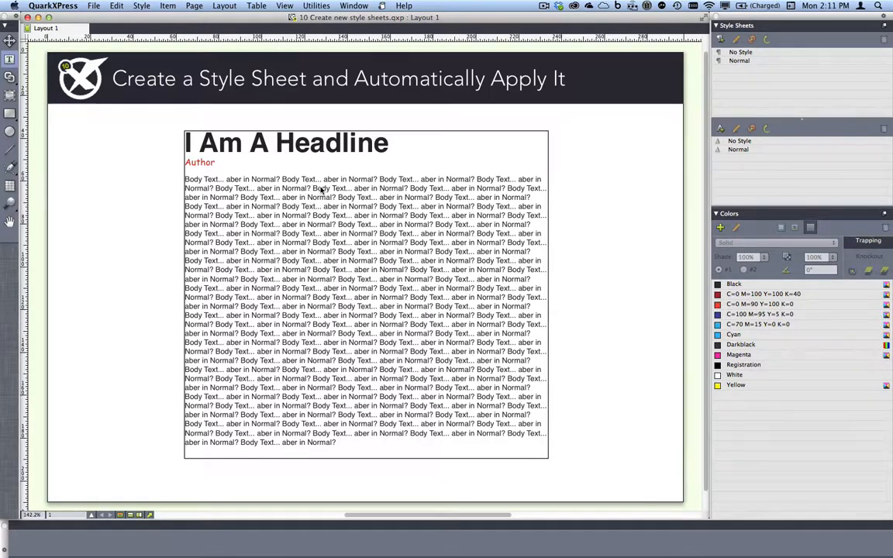
left_click(272, 144)
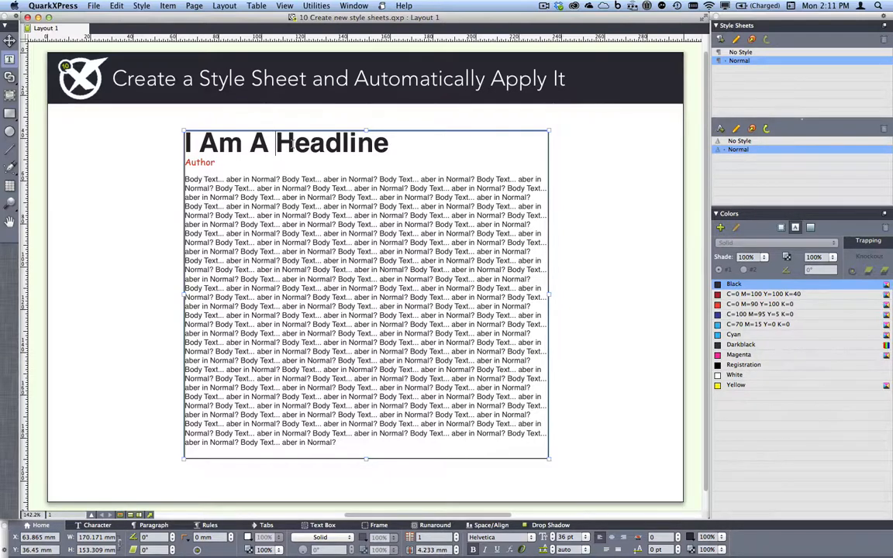
left_click(721, 40)
type("Headline")
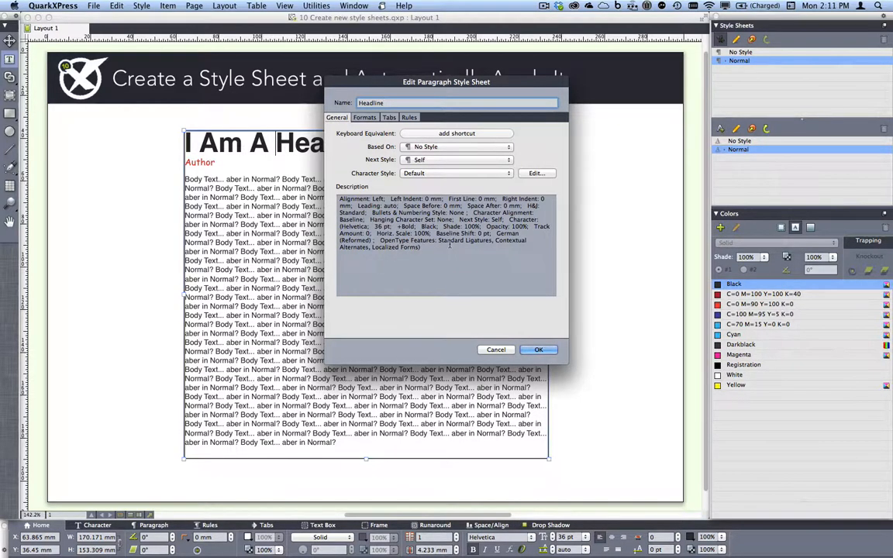
left_click(539, 350)
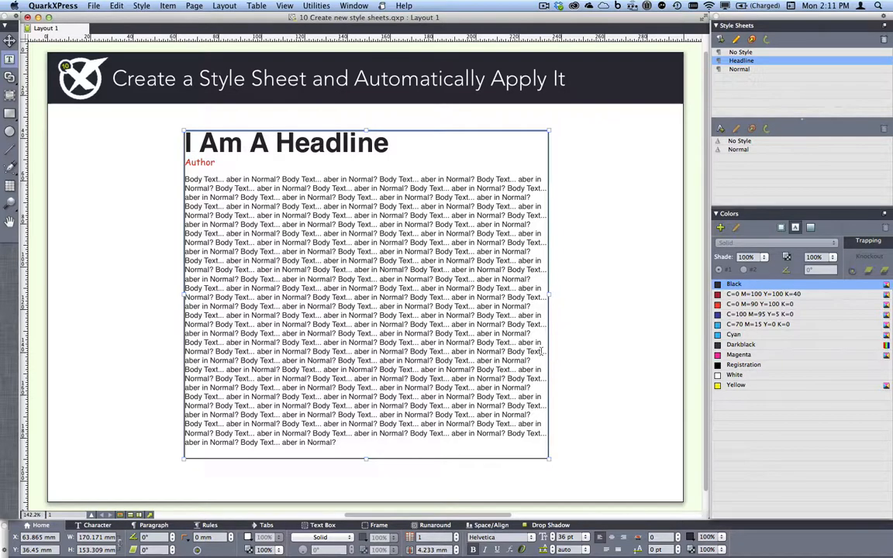
left_click(249, 143)
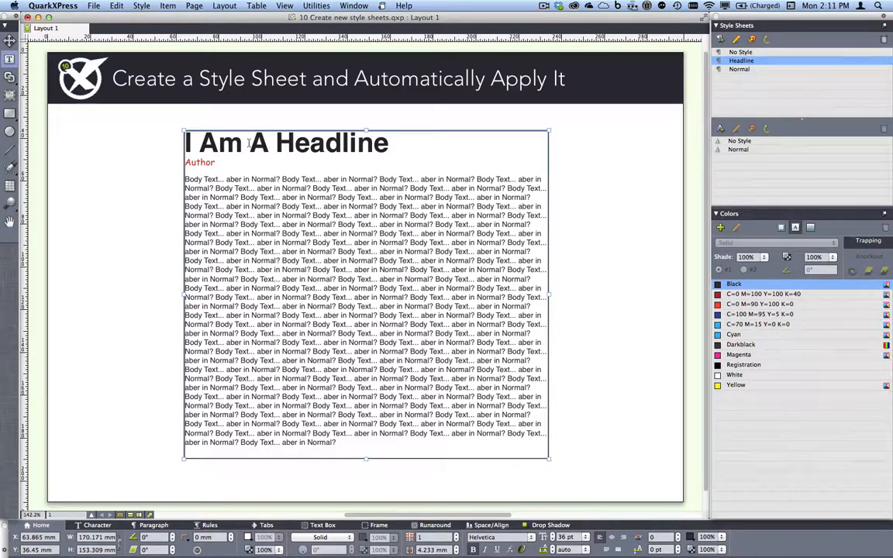
Create an 'Author' paragraph style sheet from the Author line.
left_click(202, 162)
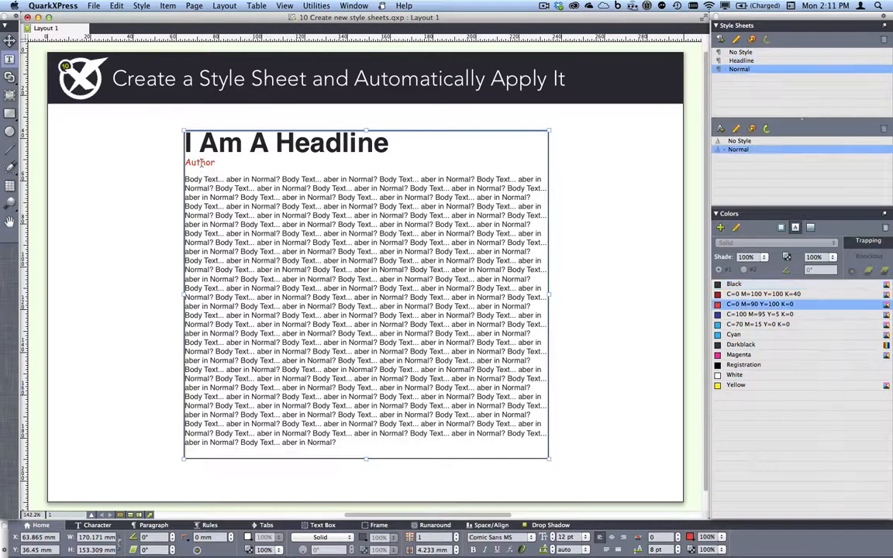
left_click(720, 40)
type("Auh")
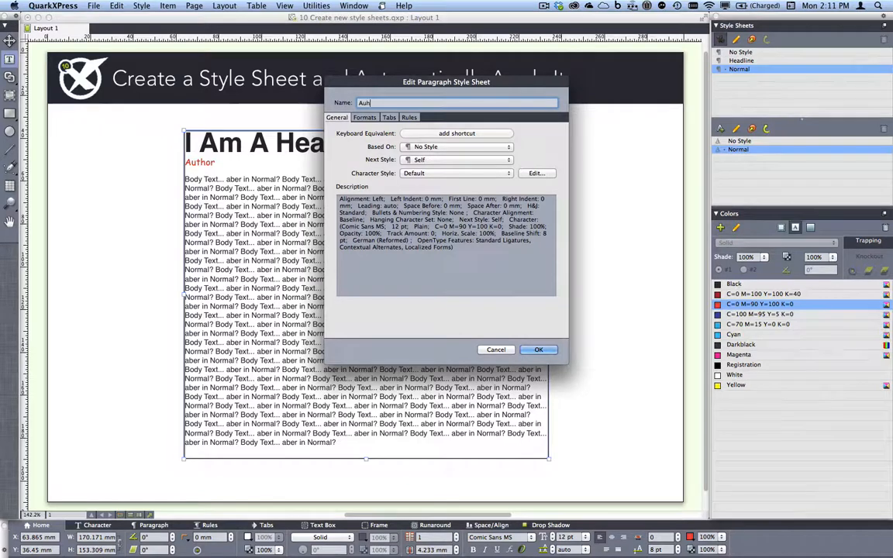
key("BackSpace")
type("thor")
left_click(538, 350)
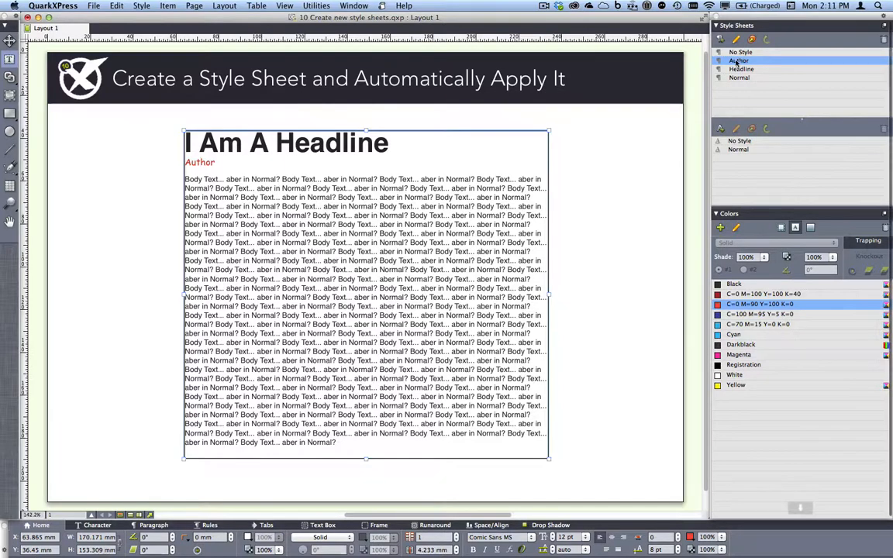
Close the style sheets project without saving.
key("super+w")
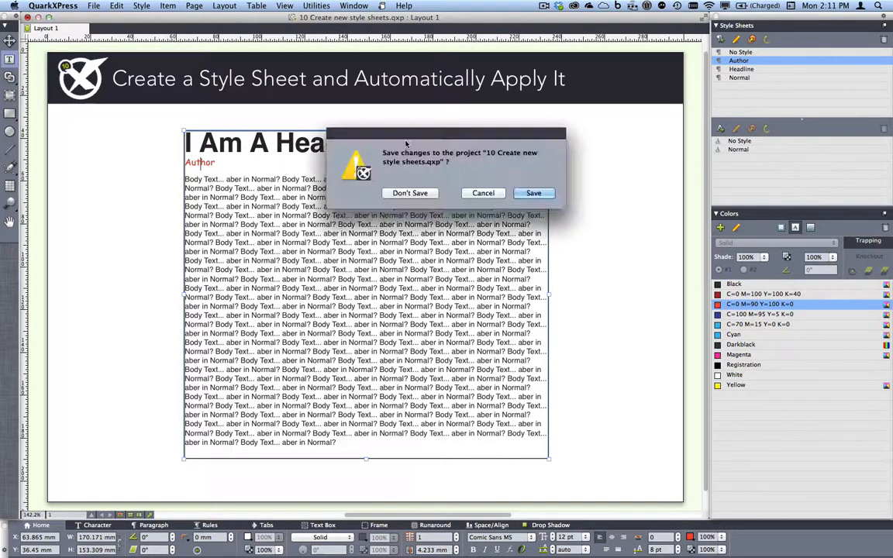
left_click(409, 193)
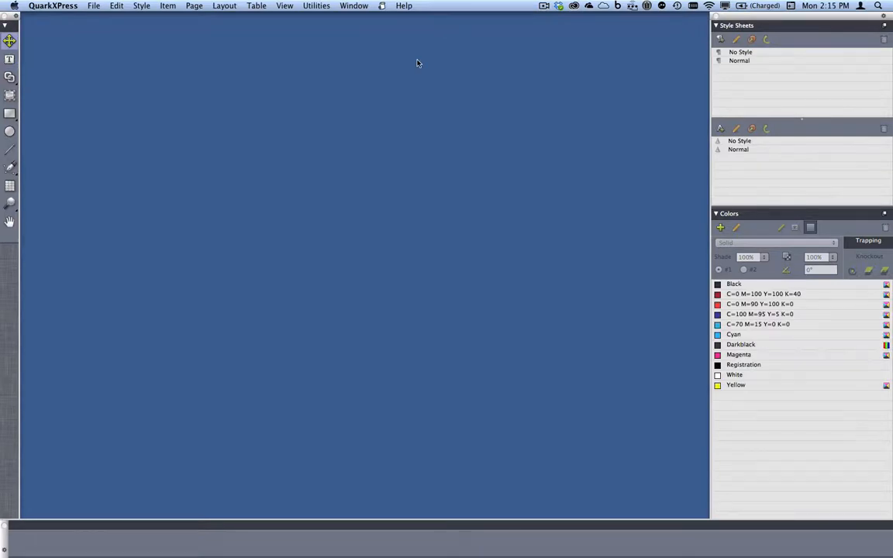
left_click(354, 5)
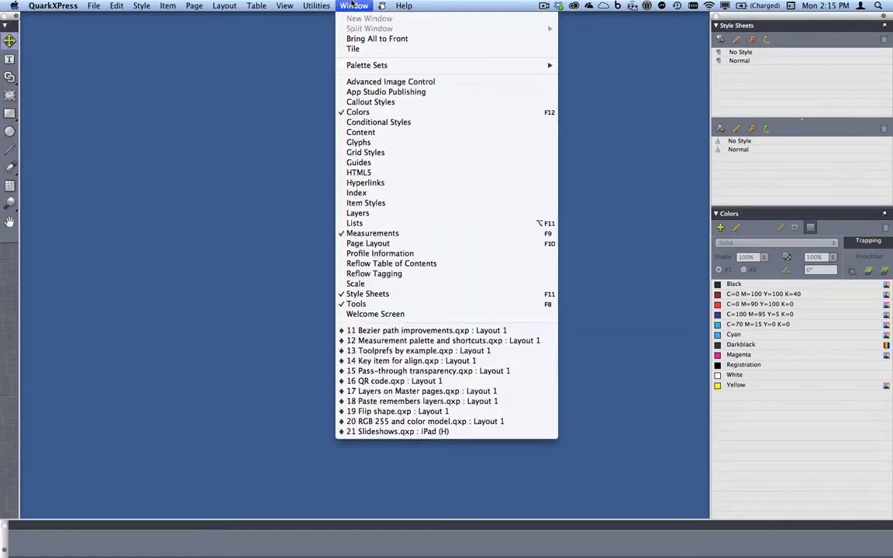
Open '11 Bezier path improvements', select the star, and zoom in on its top gap.
left_click(426, 331)
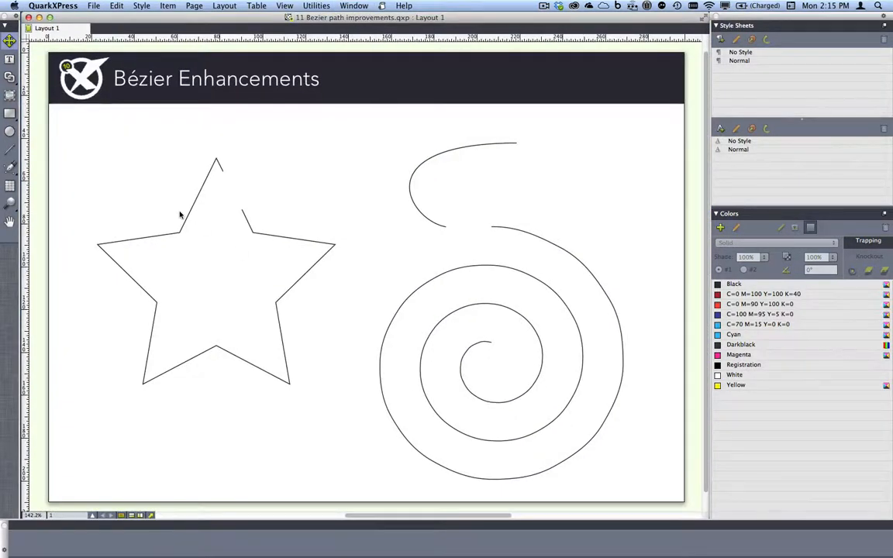
left_click(279, 237)
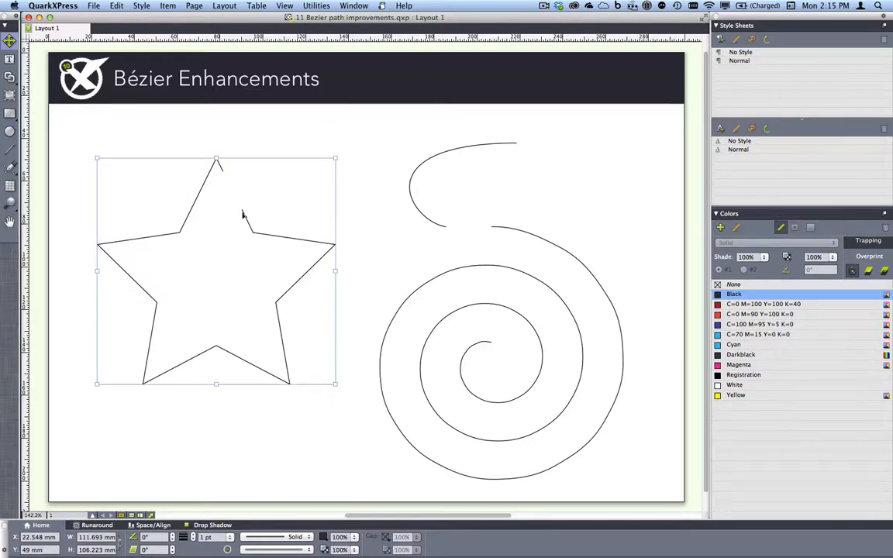
key("z")
left_click_drag(202, 158, 273, 234)
Join the star outline's open ends with the extend-path Pen and fill it Yellow.
key("p")
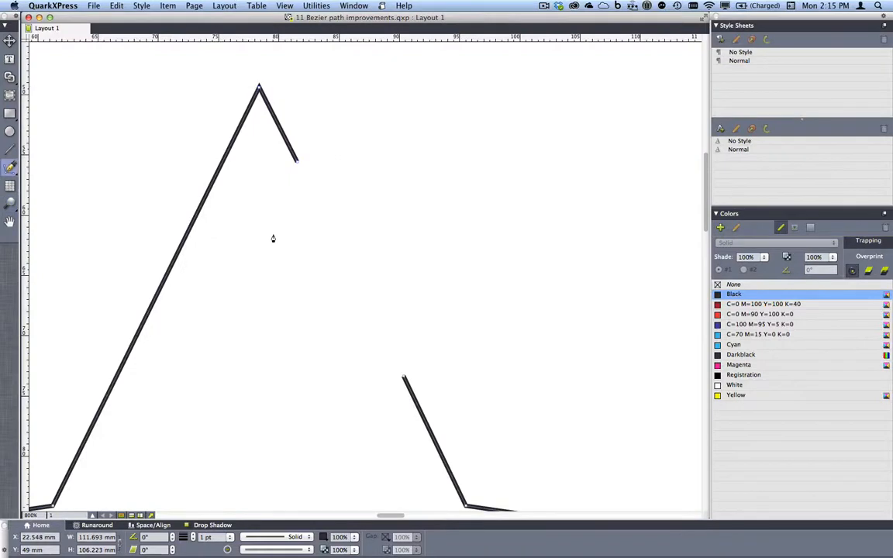
left_click(10, 168)
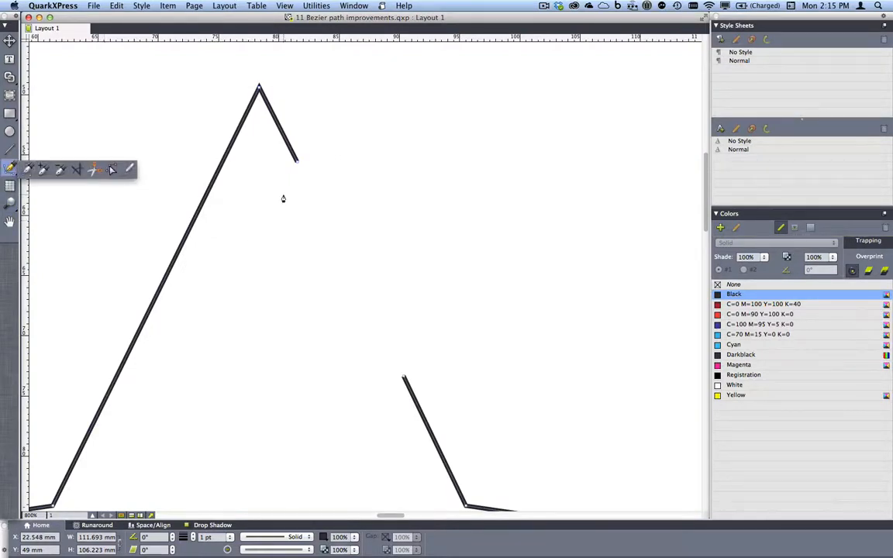
left_click(27, 170)
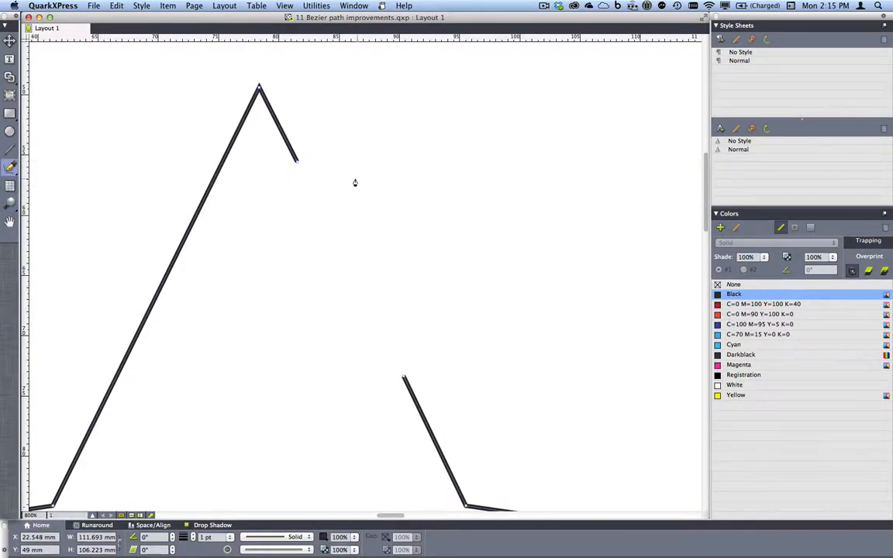
left_click(296, 164)
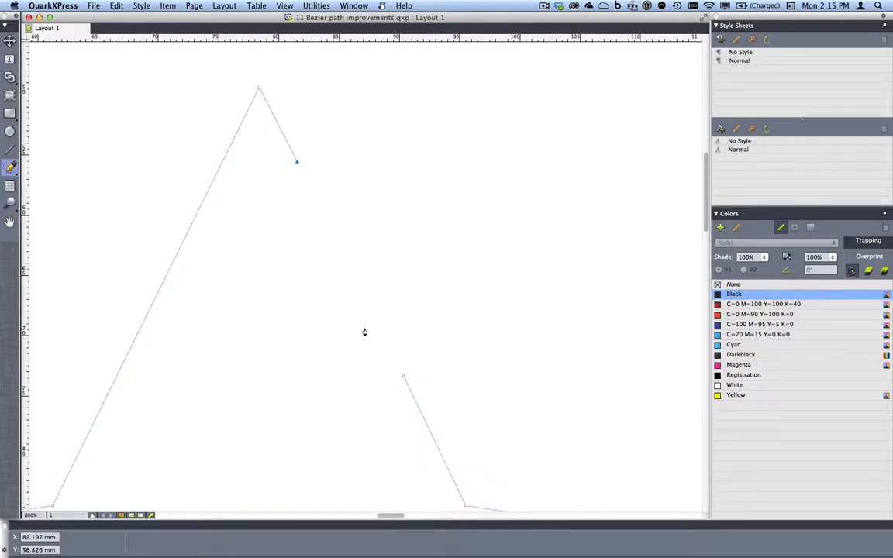
left_click(403, 380)
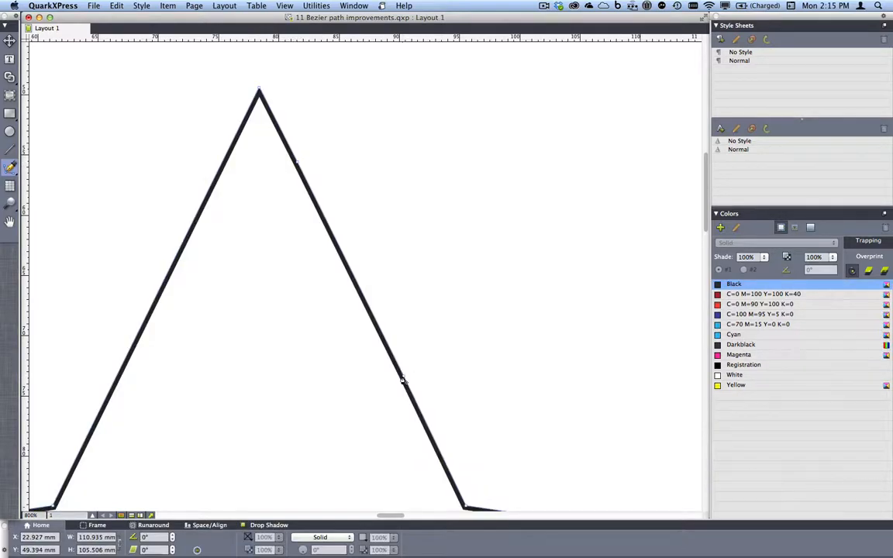
left_click(248, 538)
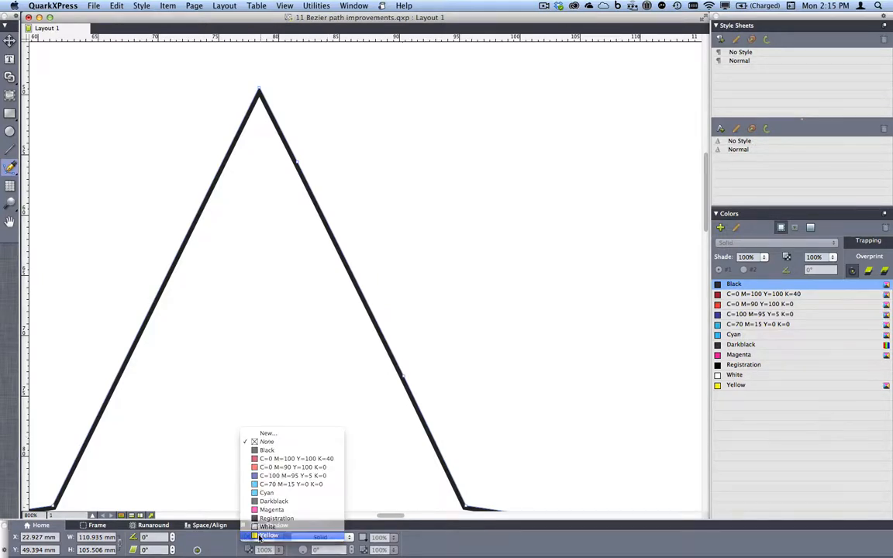
left_click(264, 481)
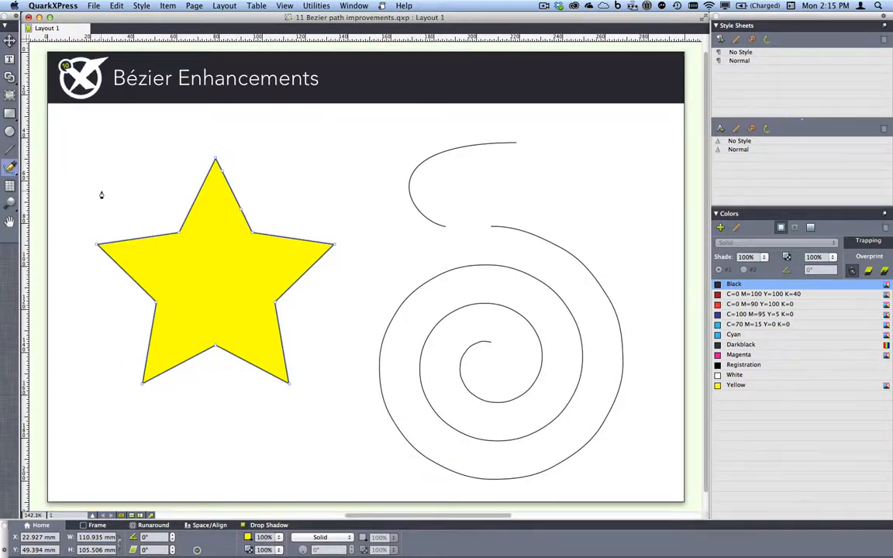
Connect the two spiral curves with a straight Pen segment across their gap.
key("v")
left_click_drag(400, 133, 572, 265)
key("z")
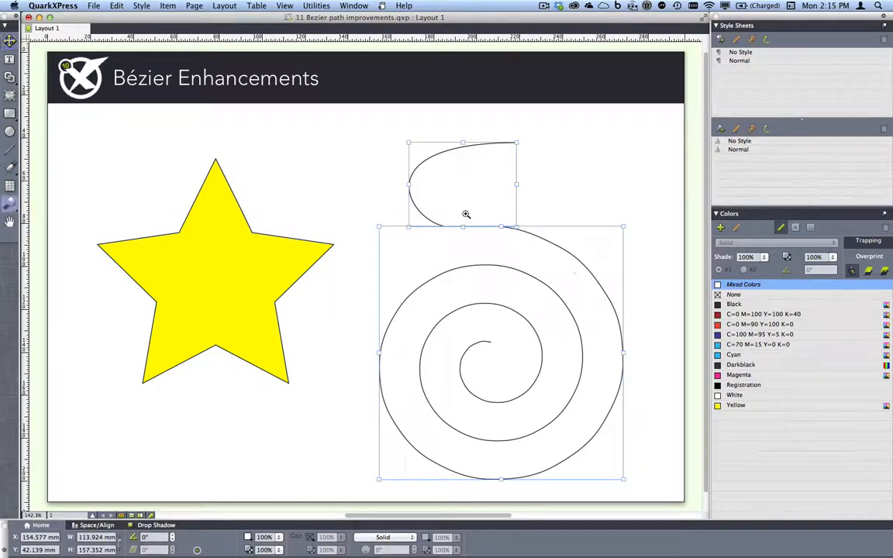
left_click_drag(430, 213, 520, 235)
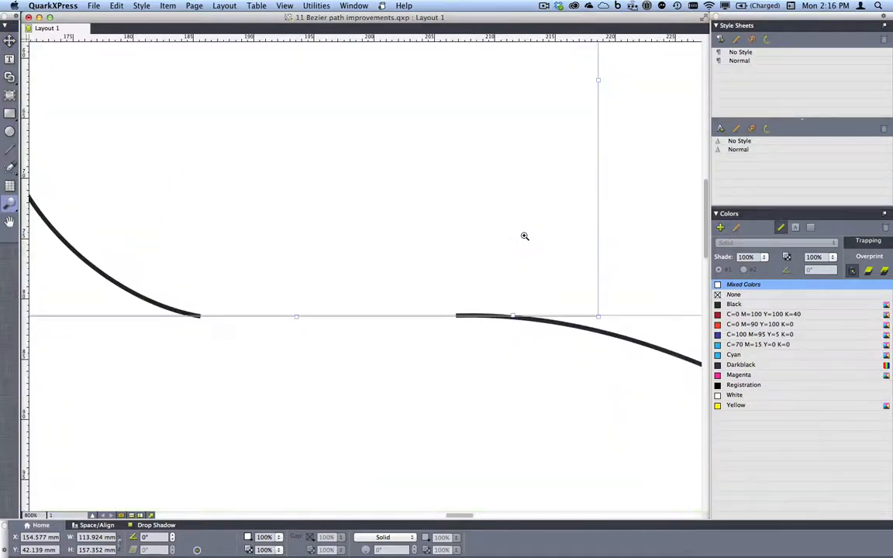
key("p")
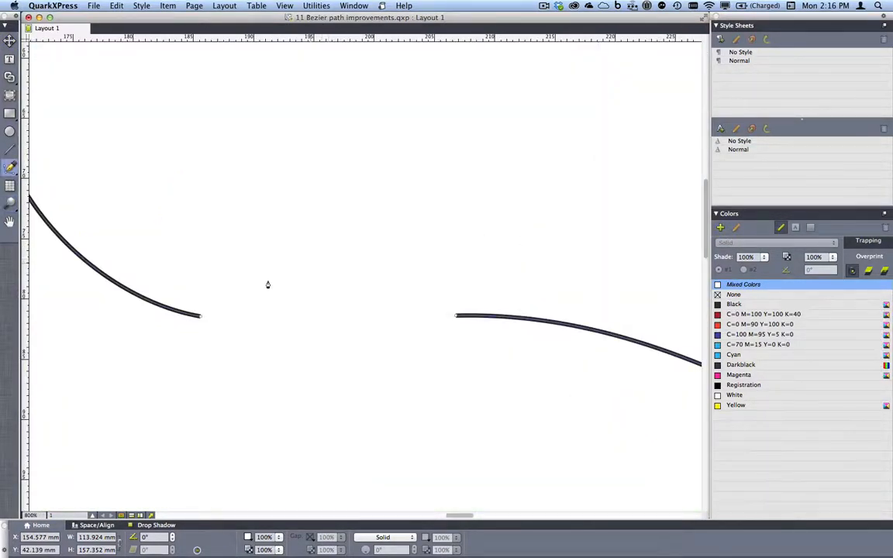
left_click(200, 317)
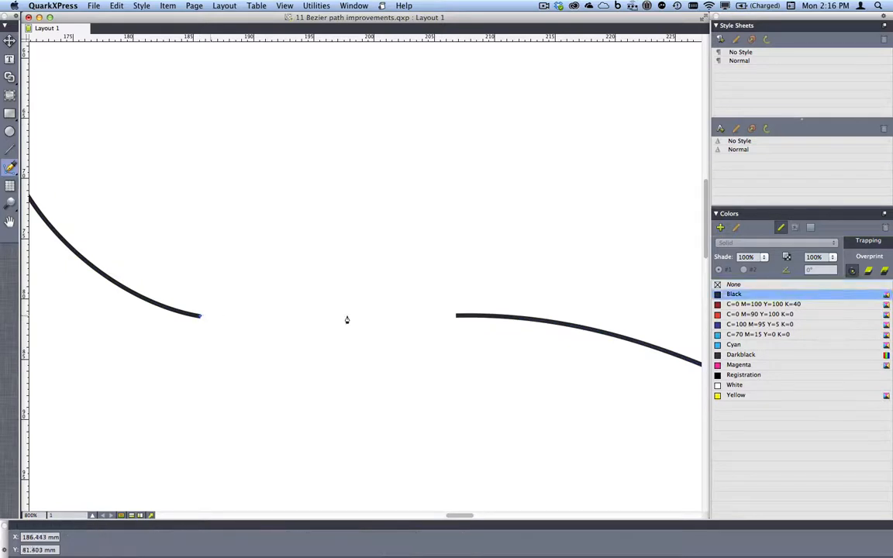
left_click(460, 315)
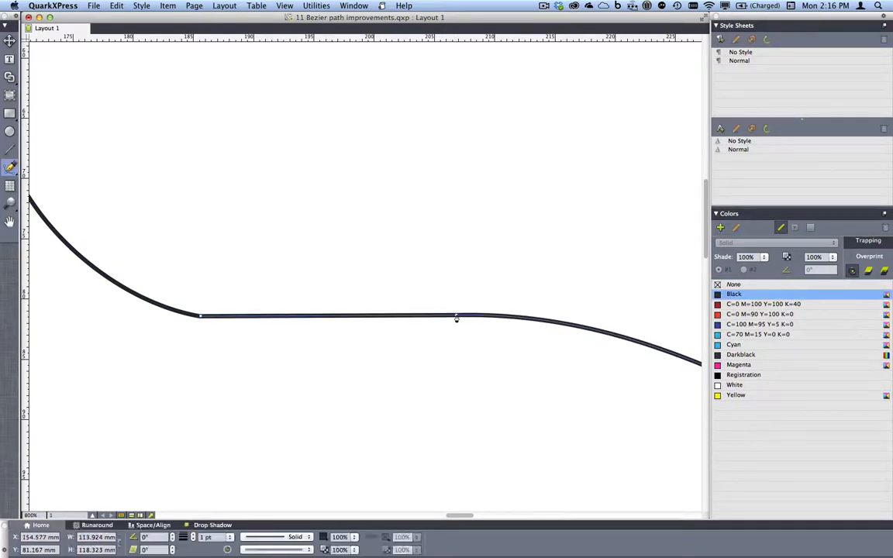
key("super+0")
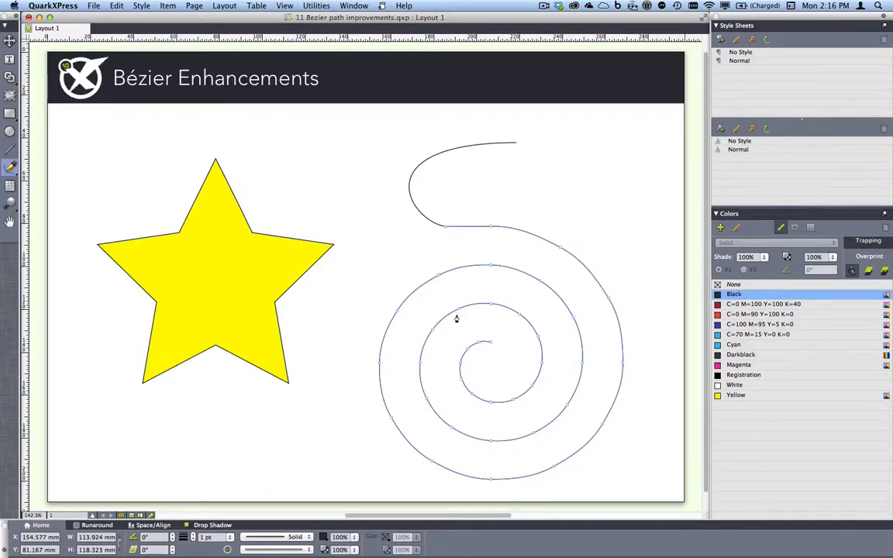
Join the spiral and upper curve into one path with Join Endpoints.
key("v")
left_click_drag(382, 183, 540, 287)
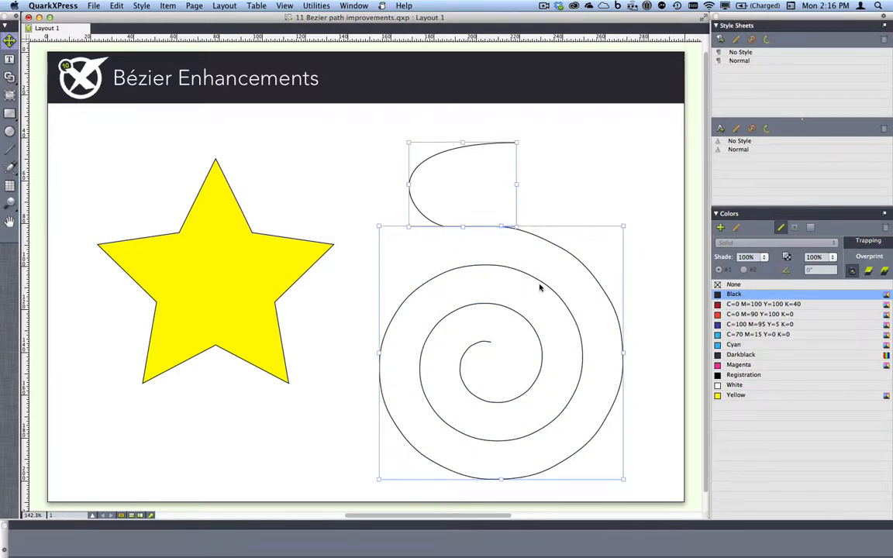
left_click(166, 6)
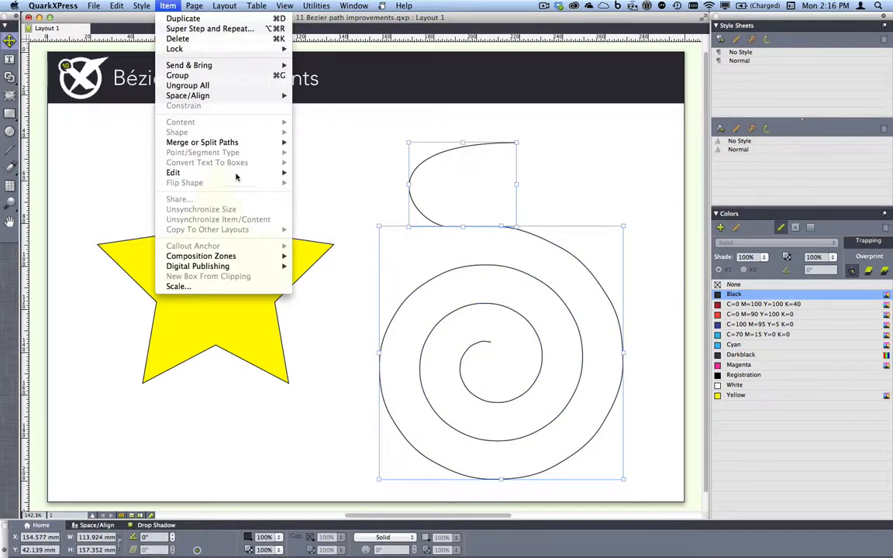
mouse_move(255, 142)
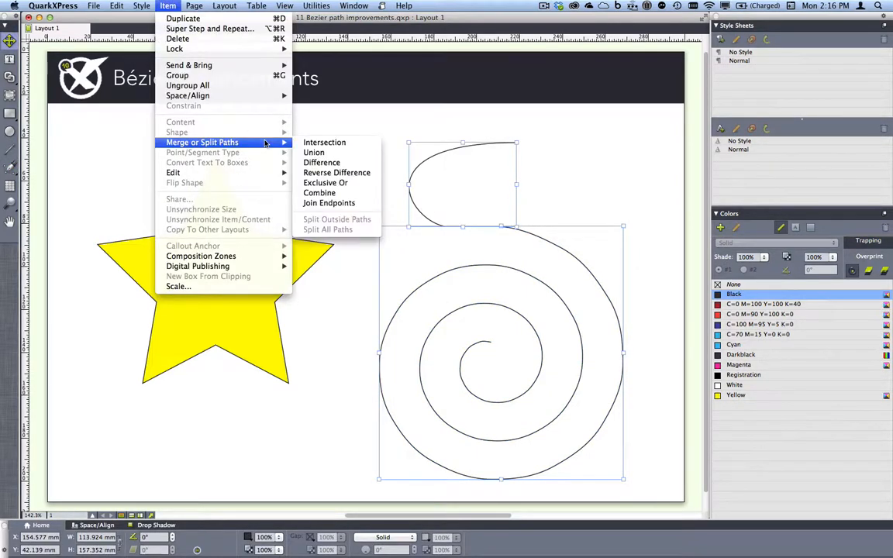
left_click(322, 203)
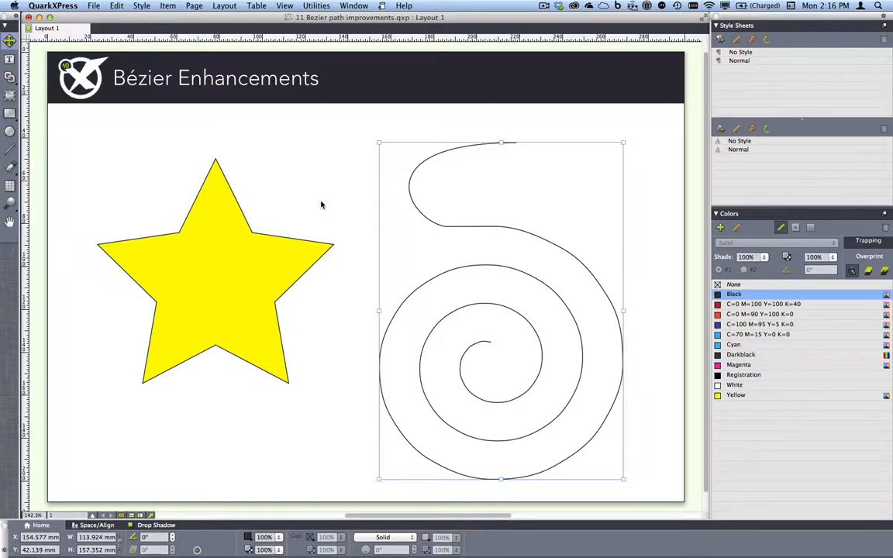
Close the Bezier project without saving.
key("super+w")
left_click(411, 193)
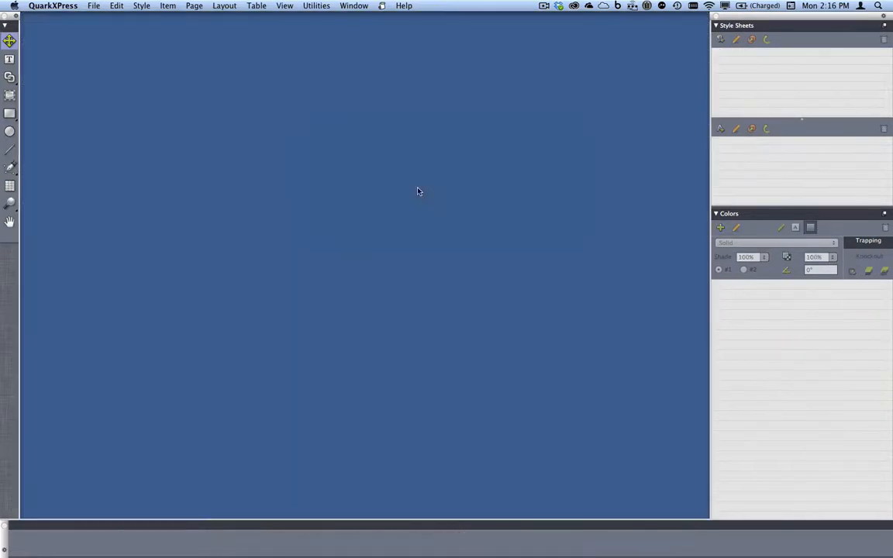
left_click(353, 5)
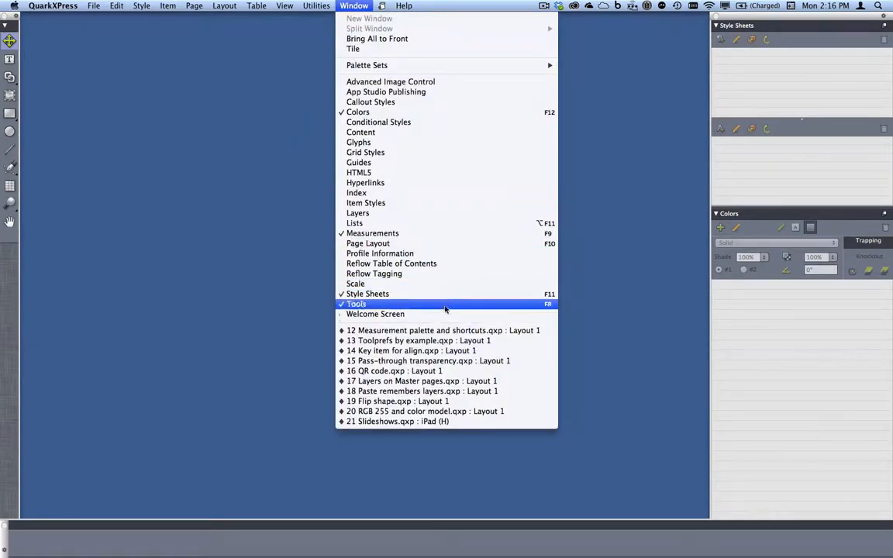
Switch to '12 Measurement palette and shortcuts.qxp' and select its shortcut-keys text box.
left_click(455, 330)
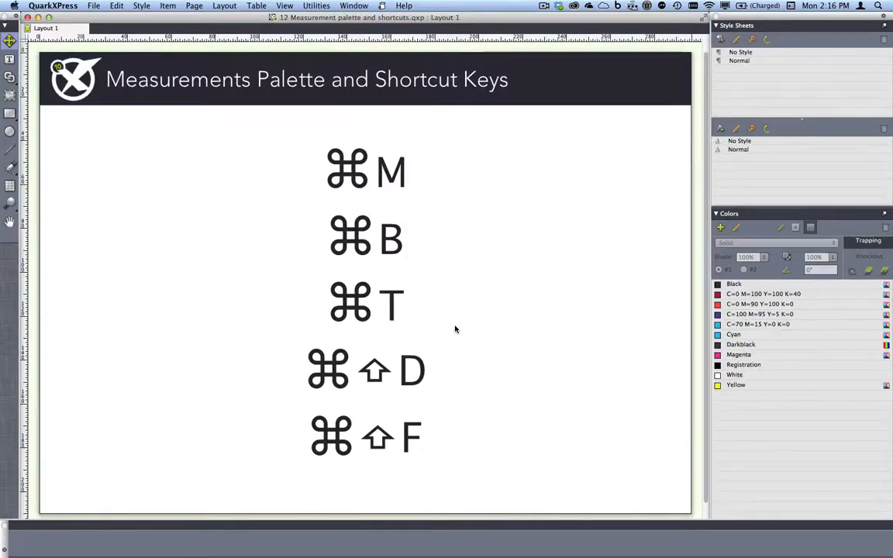
left_click(370, 171)
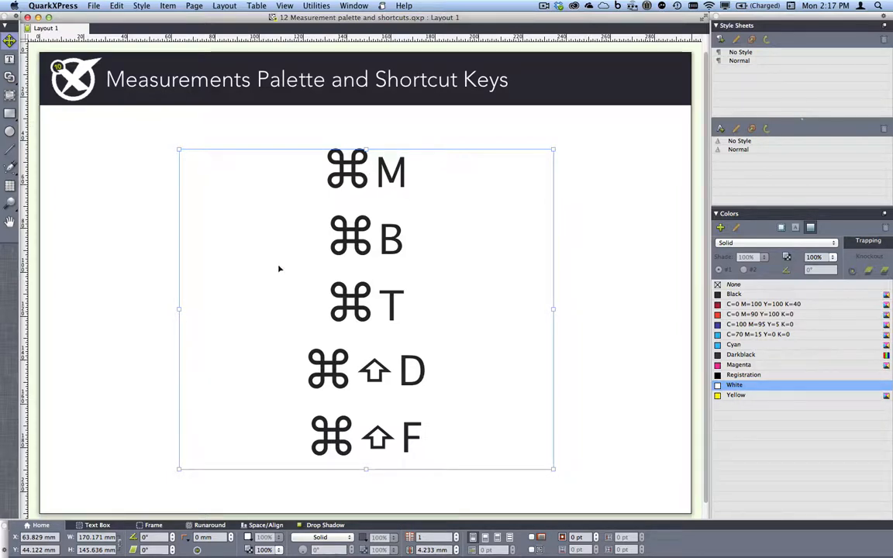
Show the Space/Align settings for the shortcut-keys box and focus its X field with Cmd+M.
left_click(254, 525)
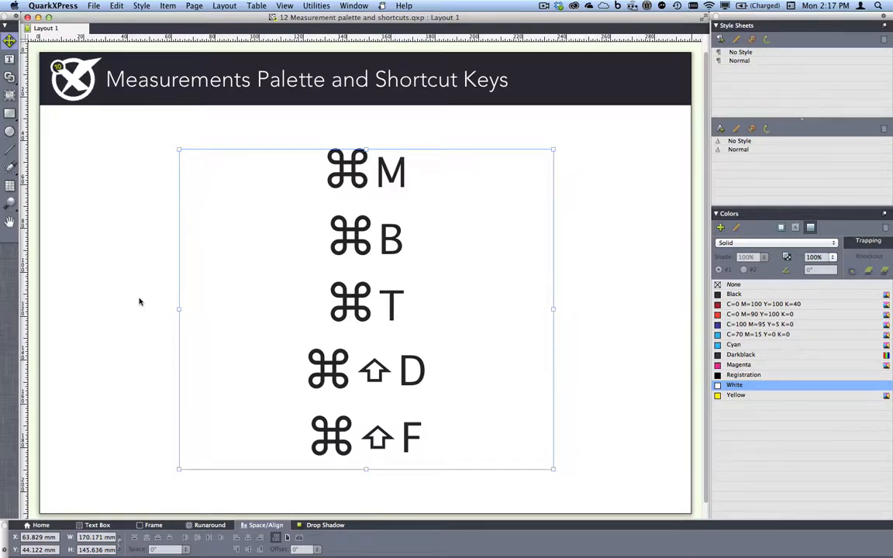
key("super+m")
Close the shortcuts project and switch to '13 Toolprefs by example.qxp'.
left_click(26, 19)
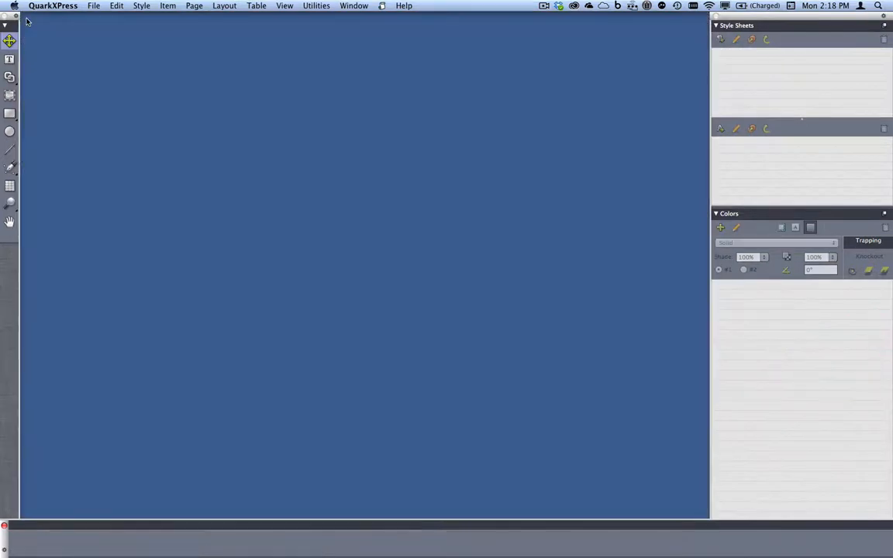
left_click(353, 6)
left_click(419, 331)
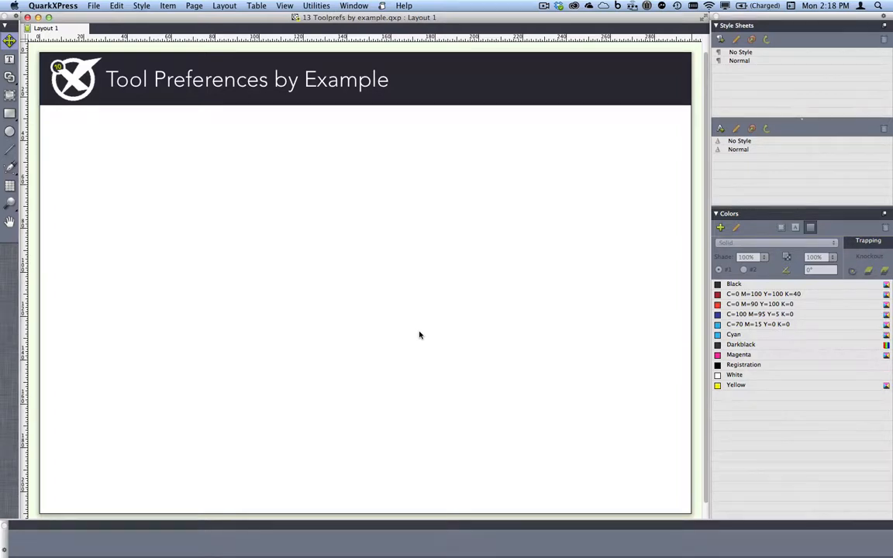
Draw a picture box on the page's left and give it a 6 pt dashed frame.
key("r")
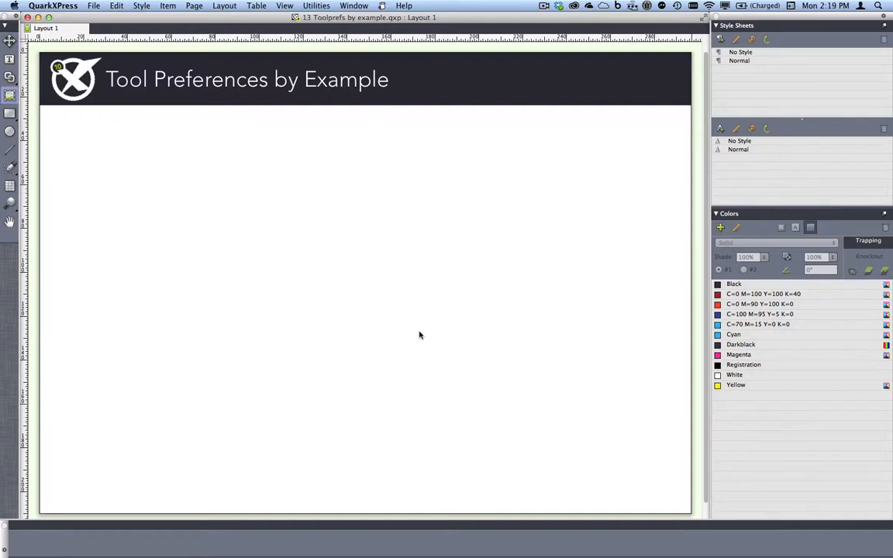
left_click_drag(150, 174, 299, 305)
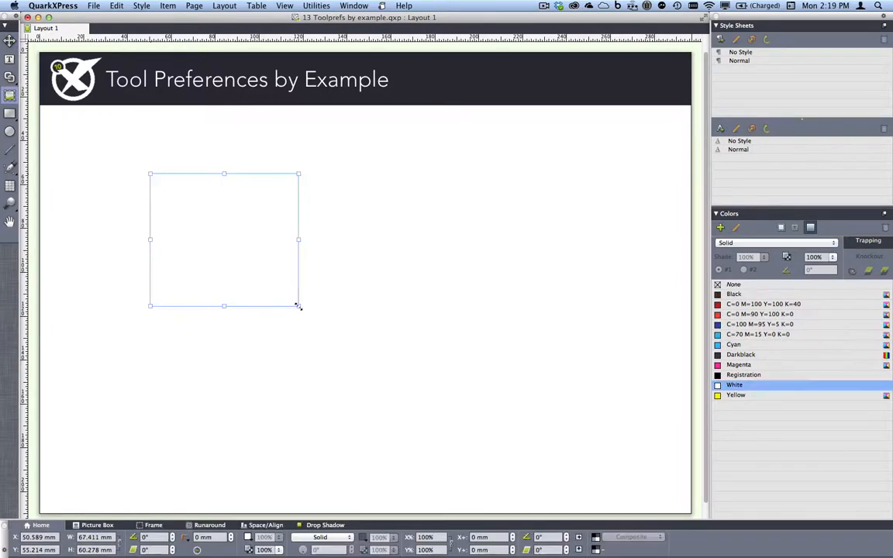
left_click(154, 526)
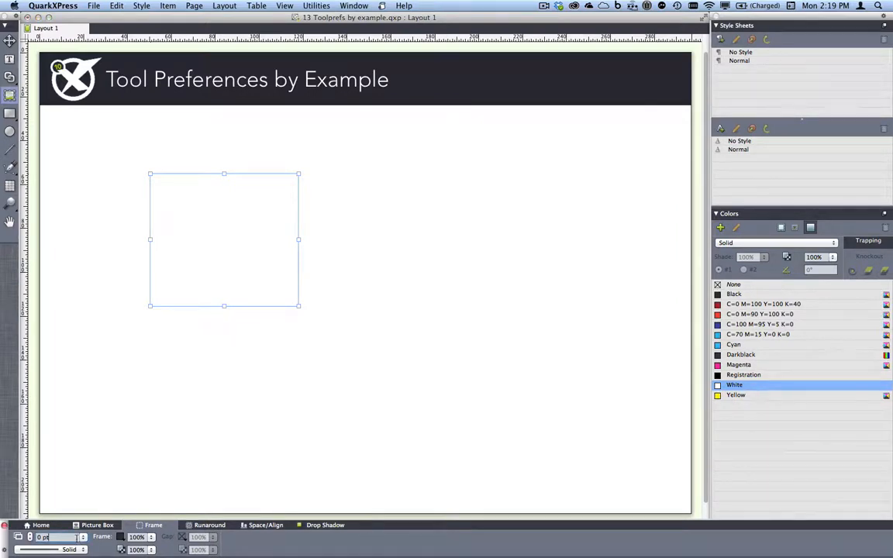
left_click(83, 536)
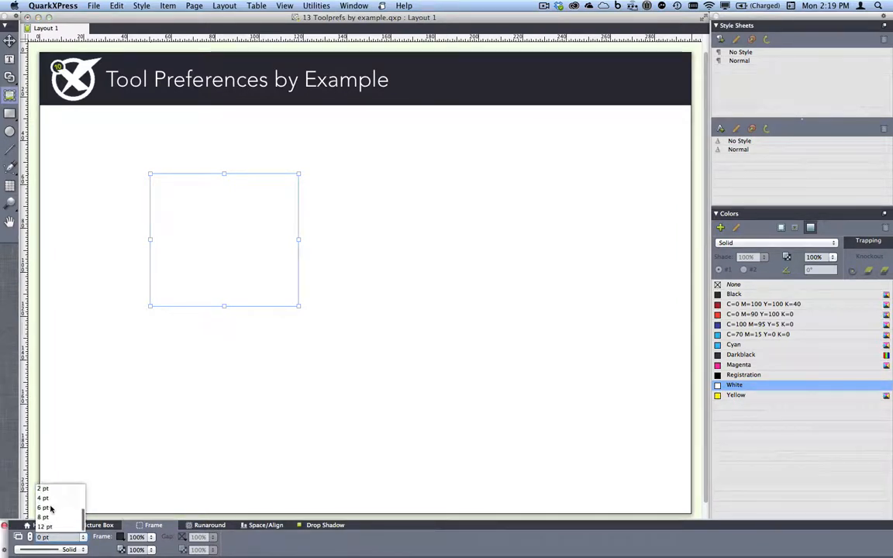
left_click(52, 508)
left_click(78, 550)
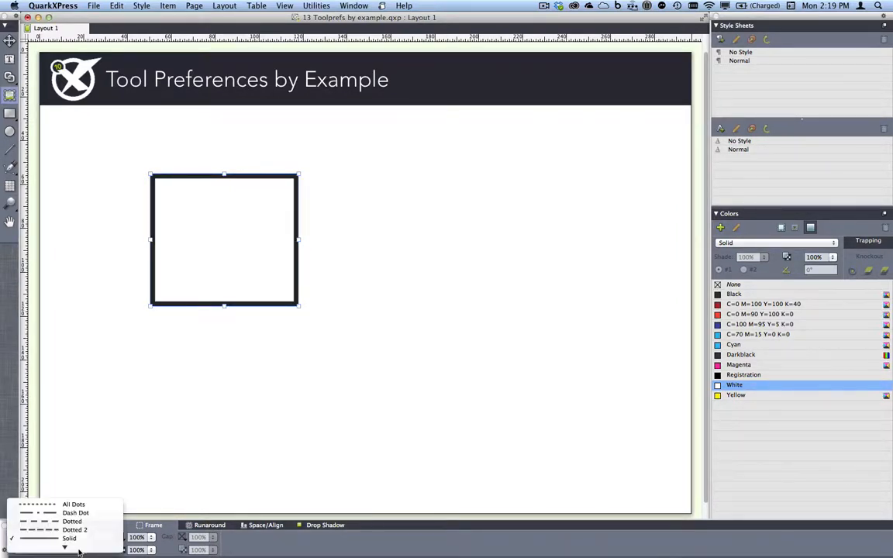
left_click(74, 520)
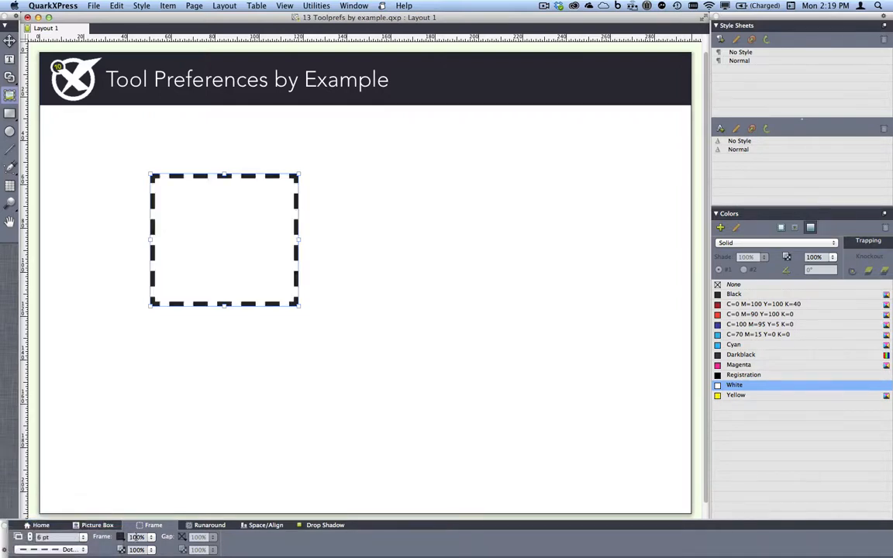
Colour the frame C=0 M=100 Y=100 K=40 with Yellow gaps and 14.111 mm rounded corners.
left_click(120, 537)
left_click(165, 458)
left_click(187, 536)
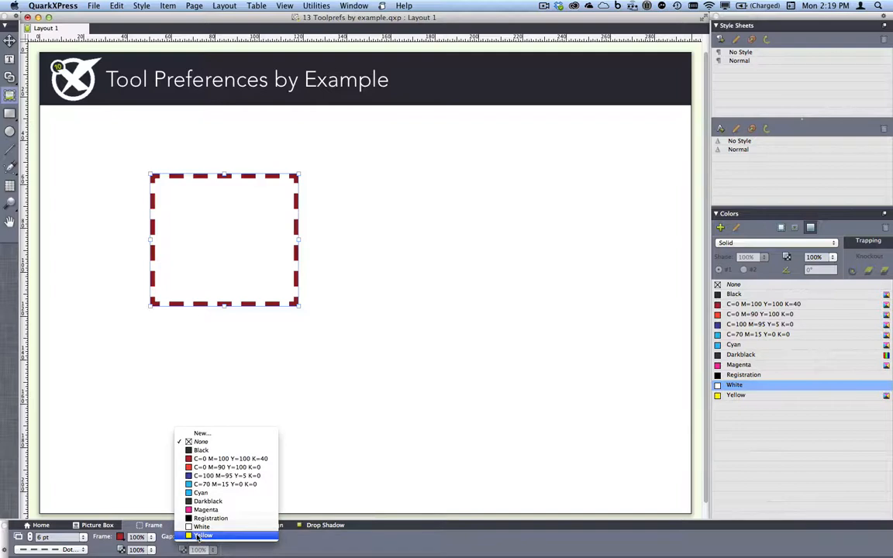
left_click(197, 535)
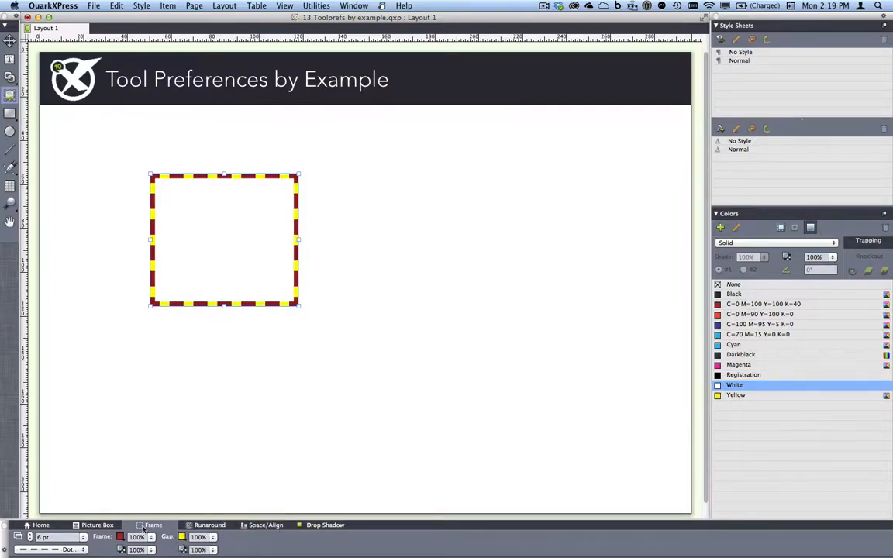
left_click(97, 526)
left_click(231, 536)
left_click(231, 536)
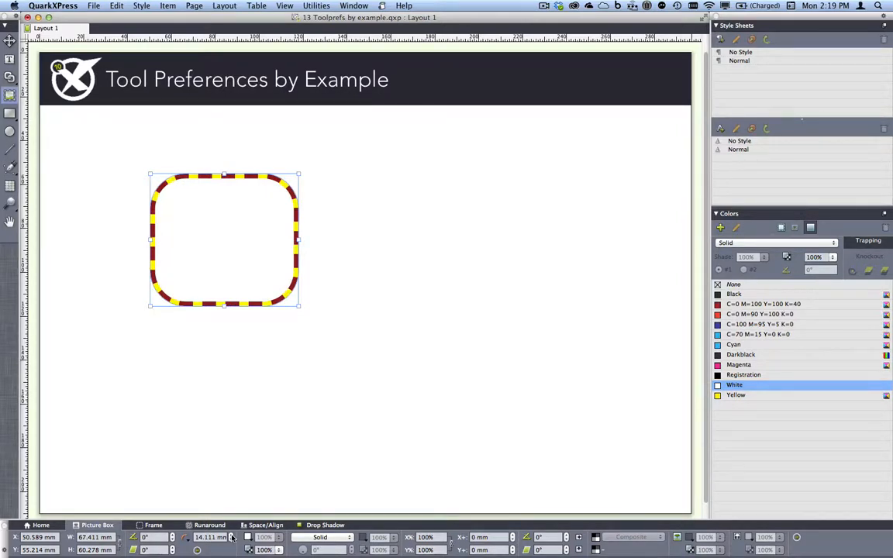
Set the box tool's preferences from the styled box for the current layout.
left_click(116, 5)
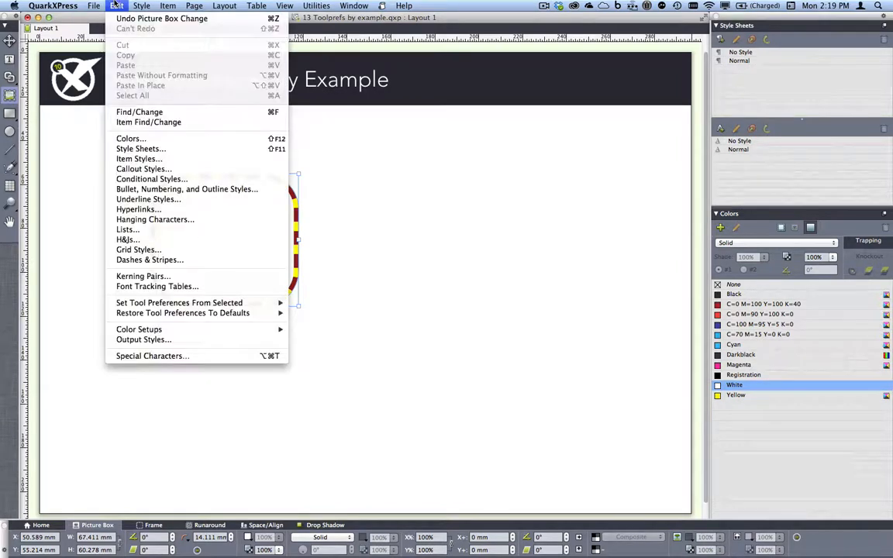
mouse_move(229, 304)
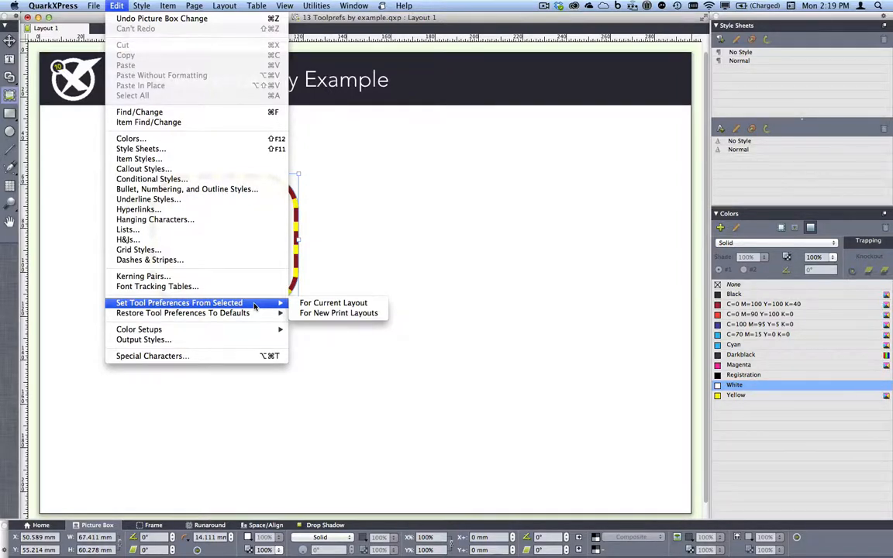
left_click(323, 309)
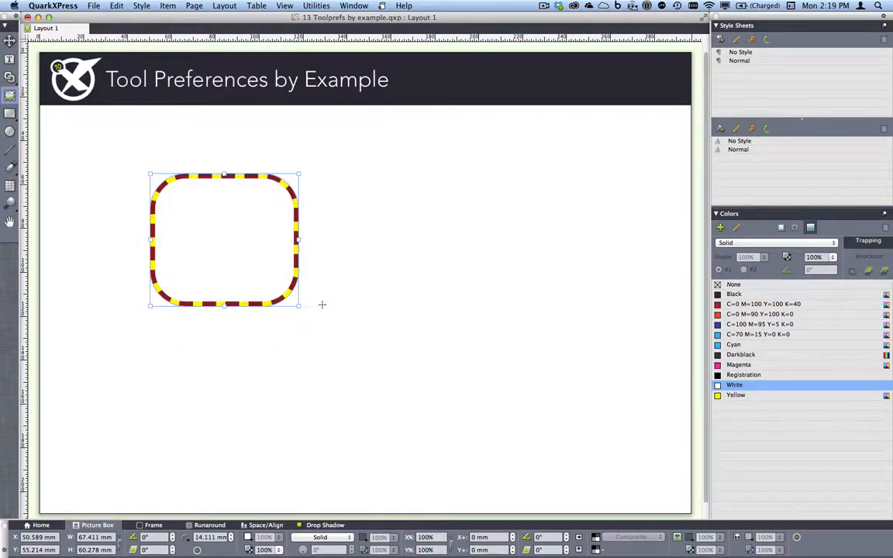
Draw four more picture boxes around the page using the new dashed rounded style.
left_click(446, 303)
left_click_drag(367, 233, 461, 314)
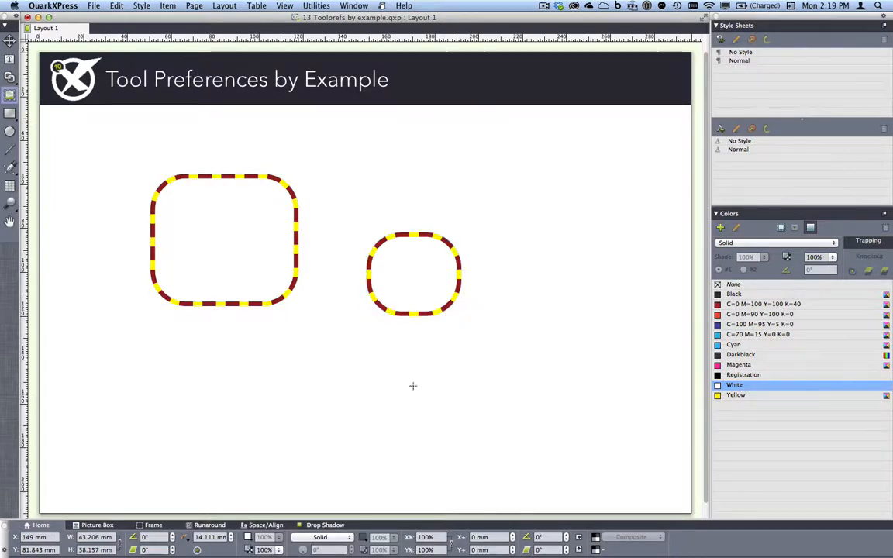
left_click_drag(371, 361, 476, 420)
left_click_drag(502, 236, 582, 330)
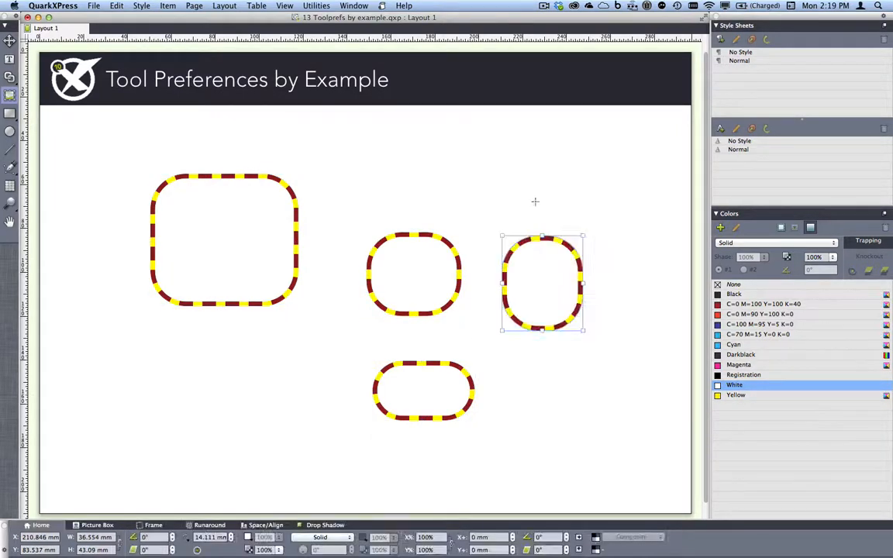
left_click_drag(527, 221, 382, 152)
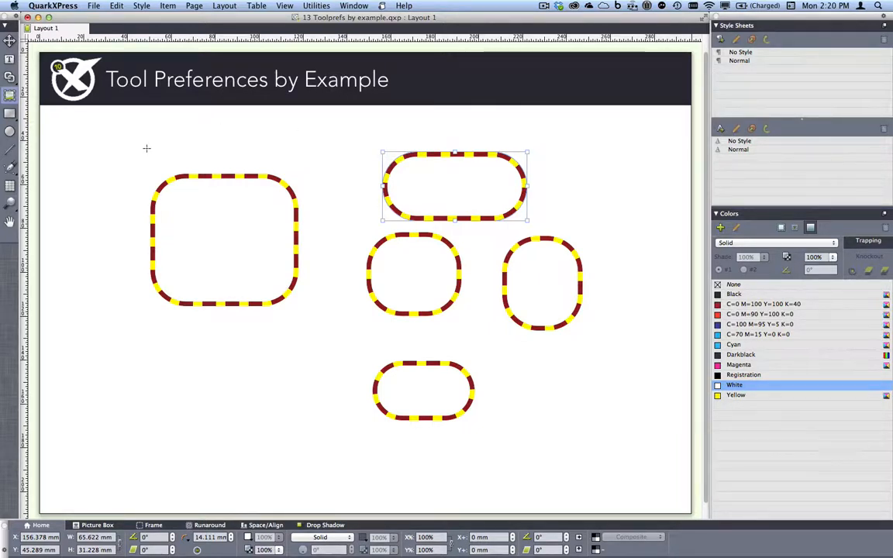
left_click(116, 5)
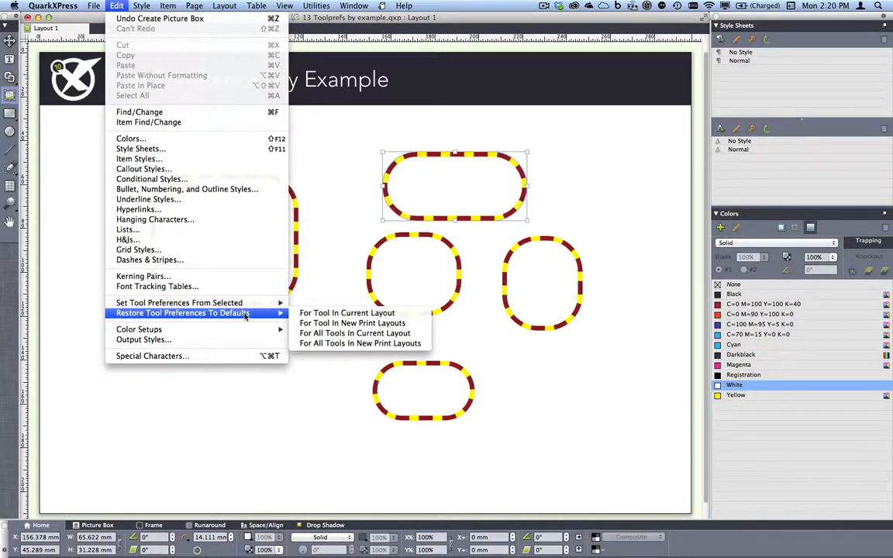
Restore the box tool defaults, draw a plain box below the first, and close the project.
left_click(321, 314)
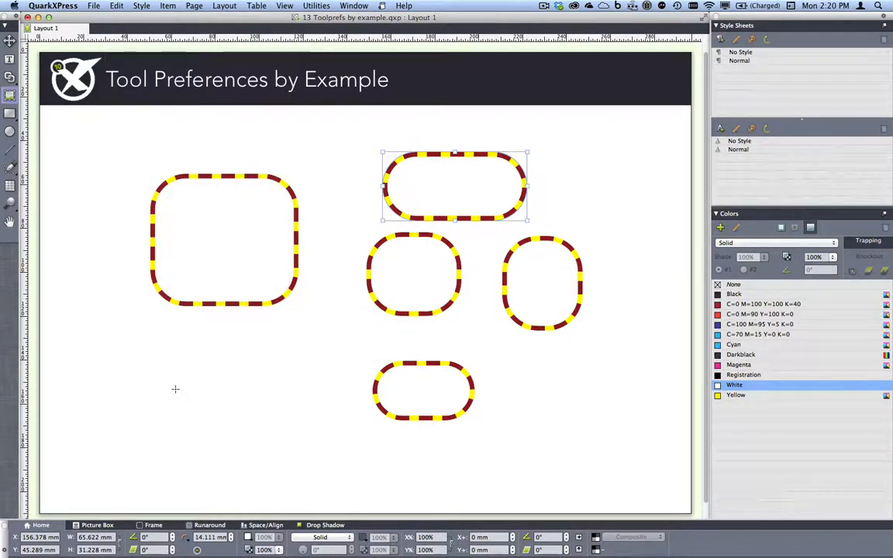
left_click_drag(141, 340, 303, 448)
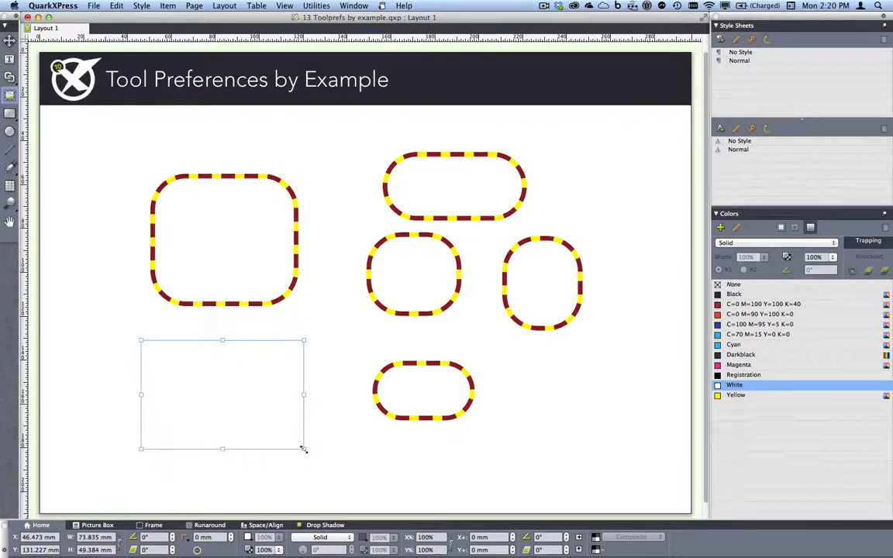
key("super+w")
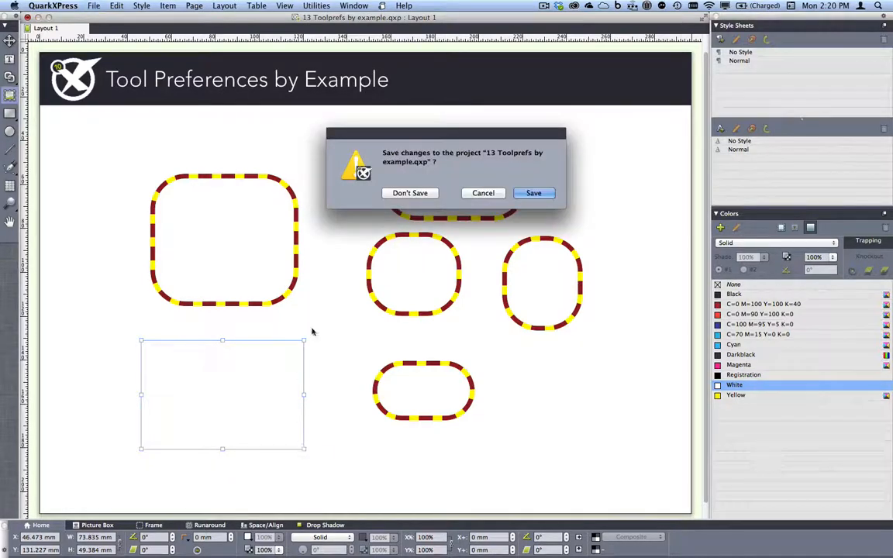
left_click(409, 193)
Switch to '14 Key item for align.qxp', select the green box and show Space/Align settings.
left_click(363, 5)
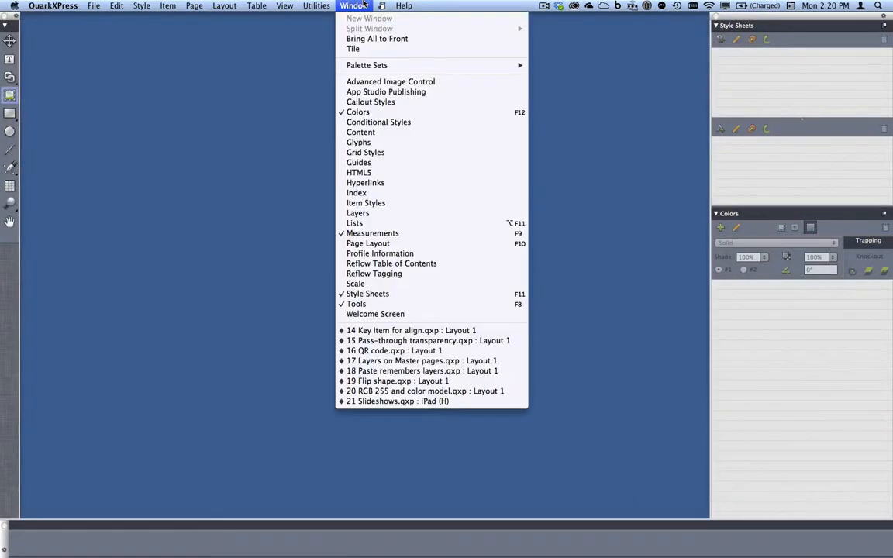
left_click(426, 331)
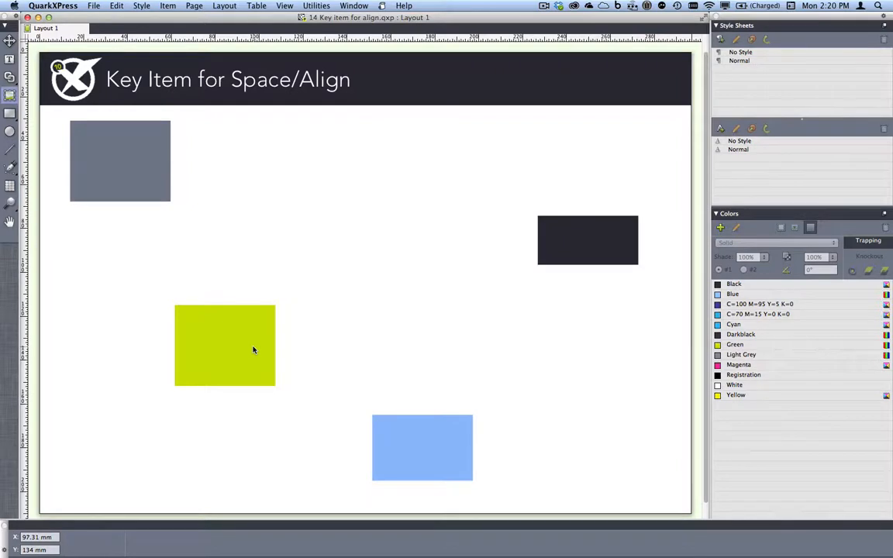
key("v")
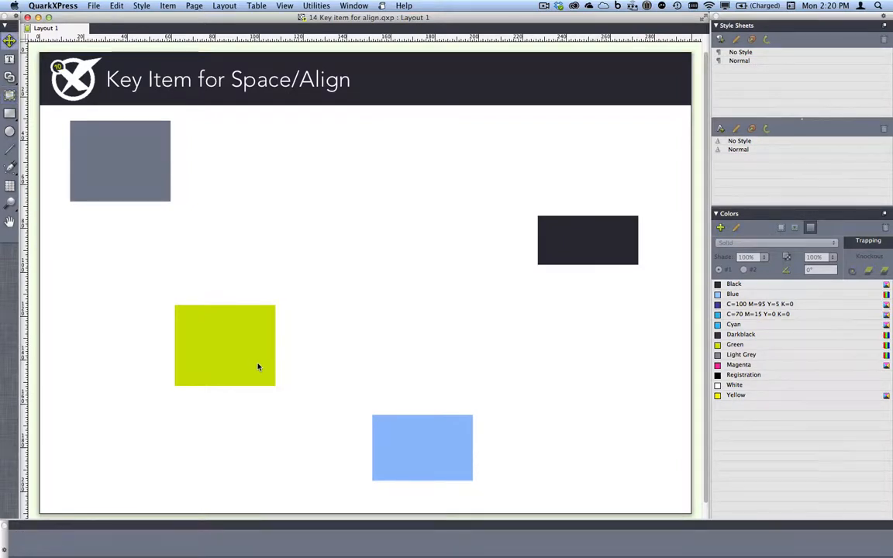
left_click(247, 362)
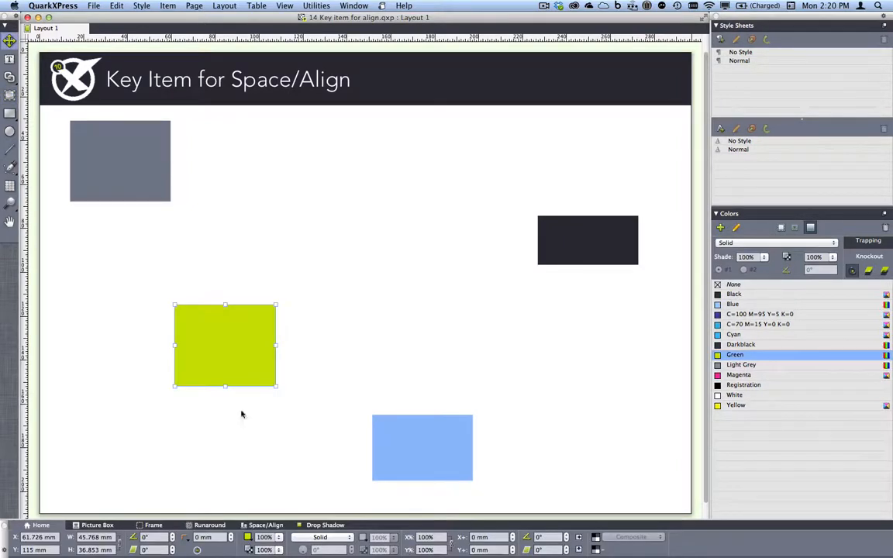
left_click(266, 526)
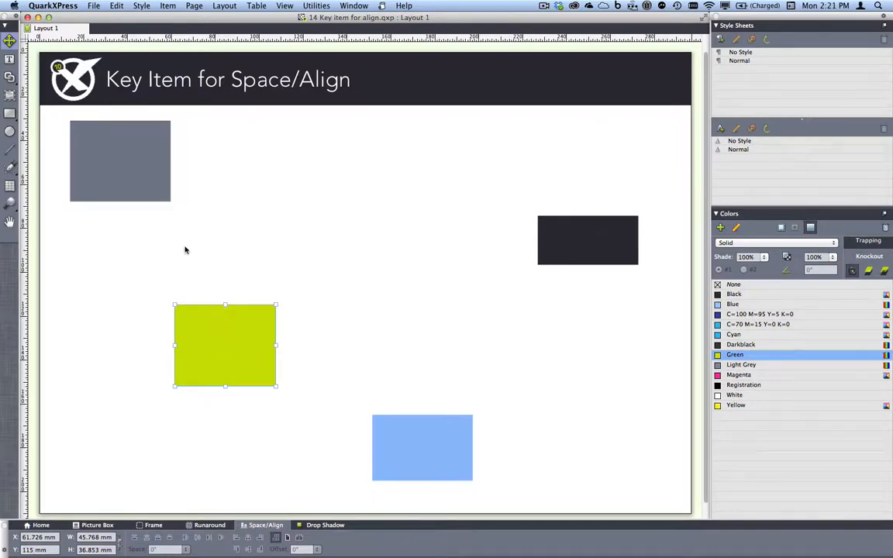
Line the grey, blue, green and black boxes into an evenly spaced column, then undo.
left_click(129, 165, "shift")
left_click(432, 444, "shift")
left_click(591, 240, "shift")
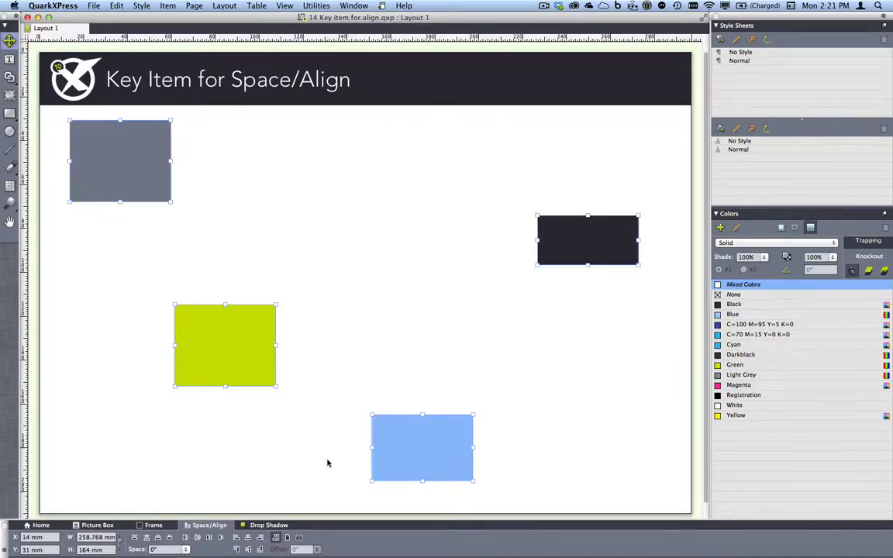
left_click(248, 537)
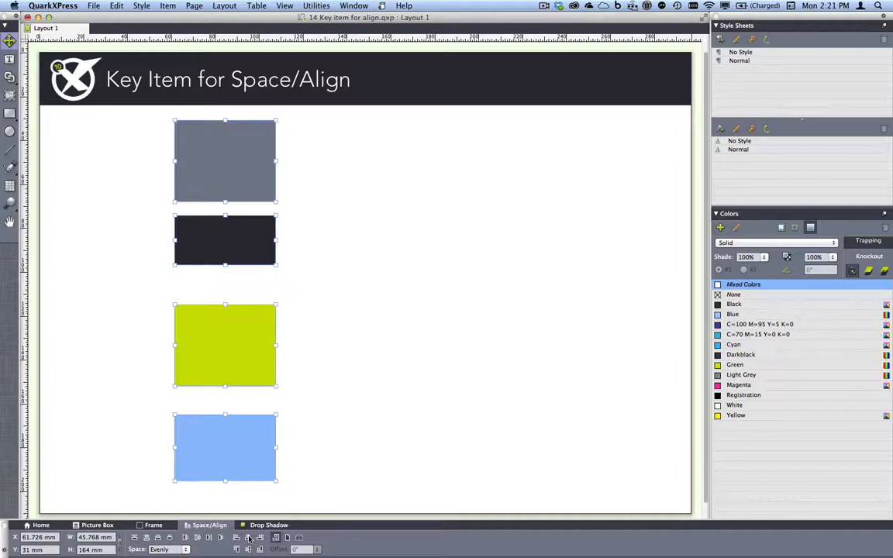
key("super+z")
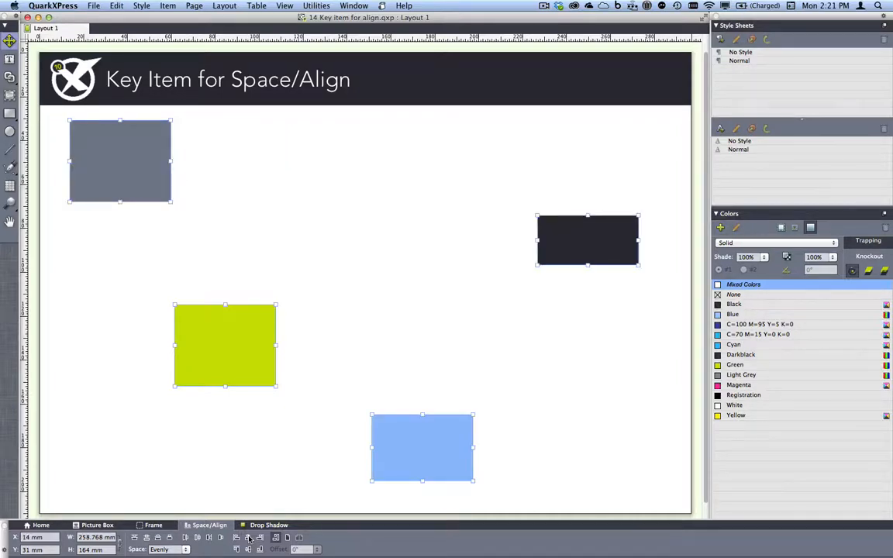
Align the green, grey and black boxes to the blue key box, then undo.
left_click(438, 438)
left_click(233, 323, "shift")
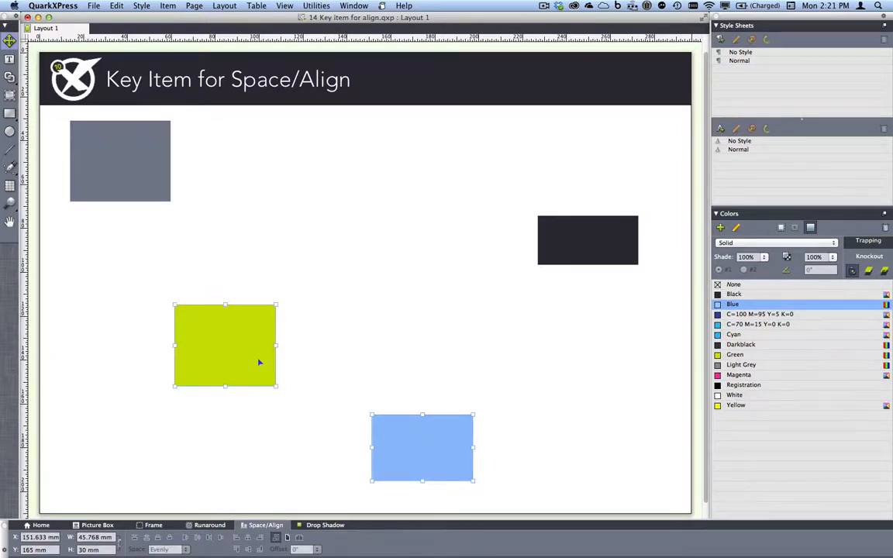
left_click(128, 175, "shift")
left_click(573, 241, "shift")
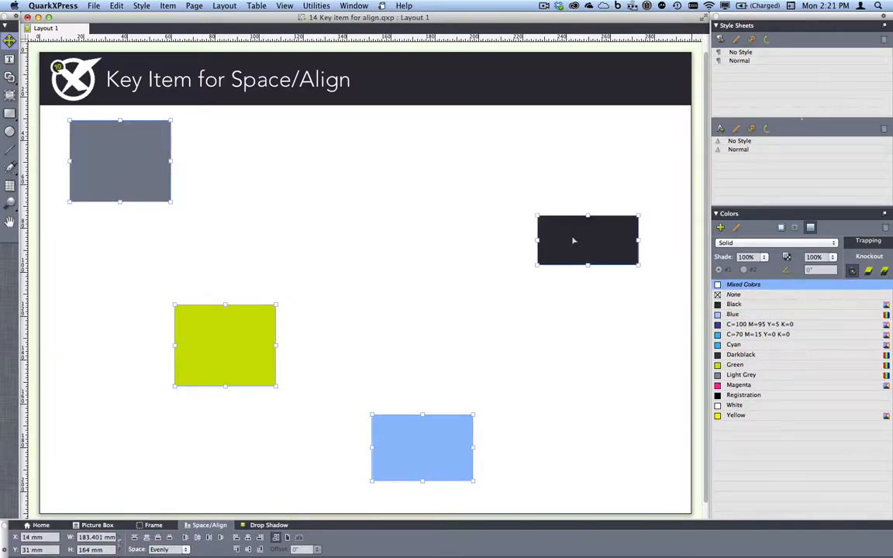
left_click(248, 538)
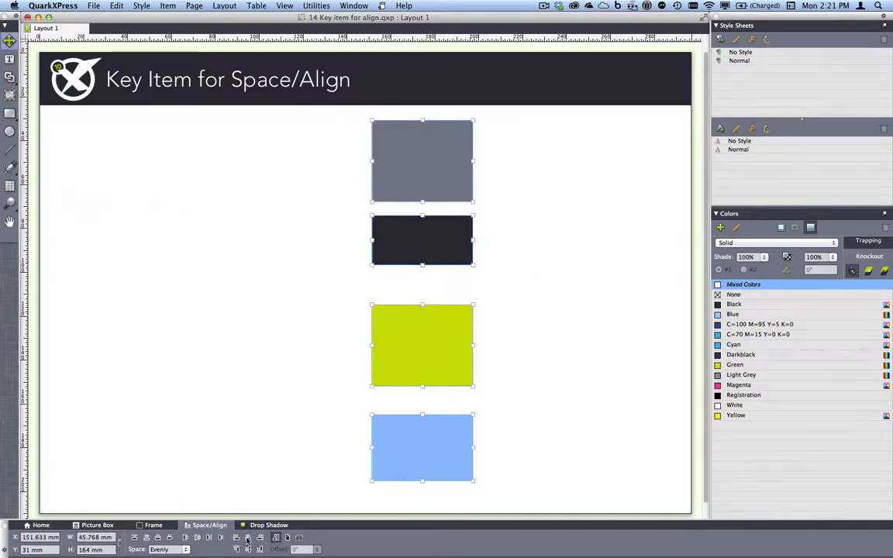
key("super+z")
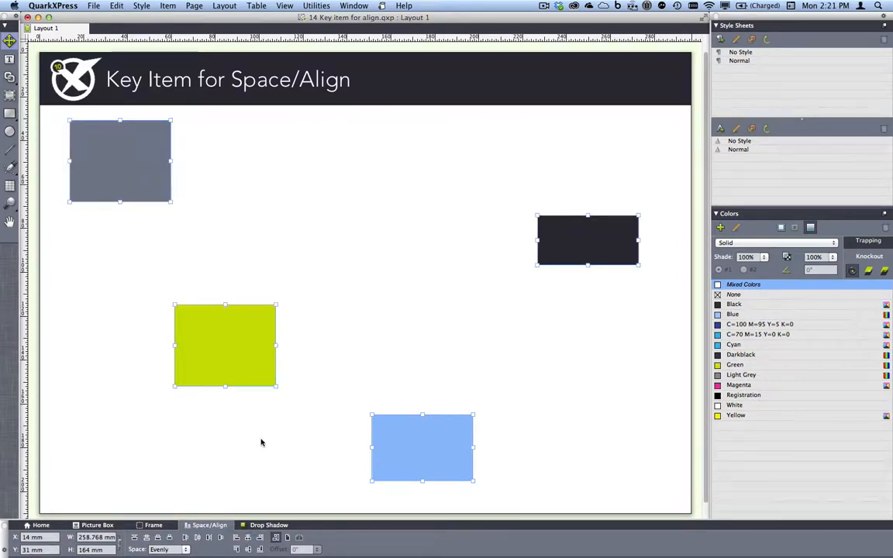
Close the project without saving and switch to '15 Pass-through transparency.qxp'.
left_click(261, 442)
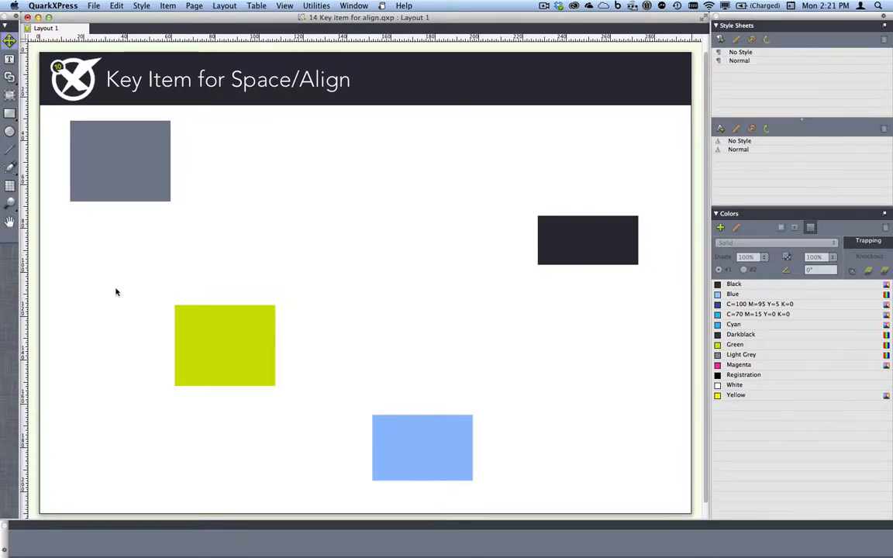
key("super+w")
left_click(410, 193)
left_click(369, 5)
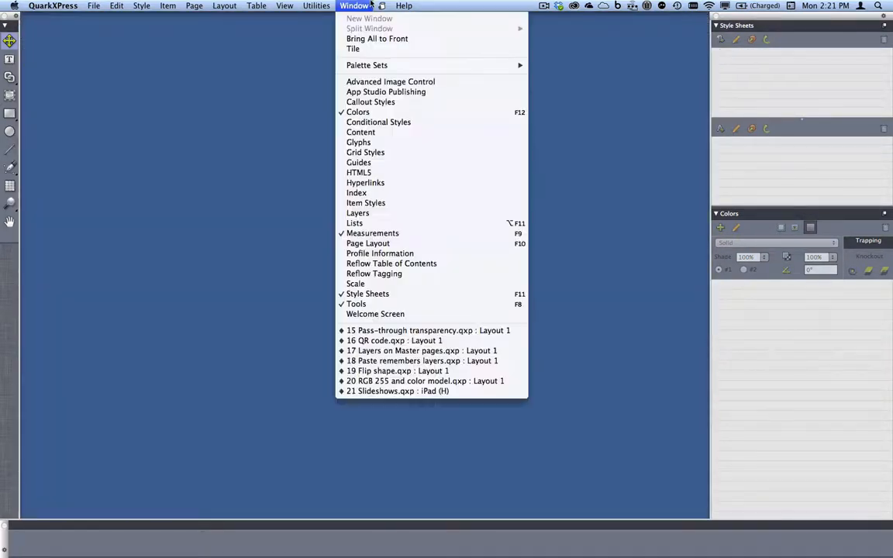
left_click(442, 332)
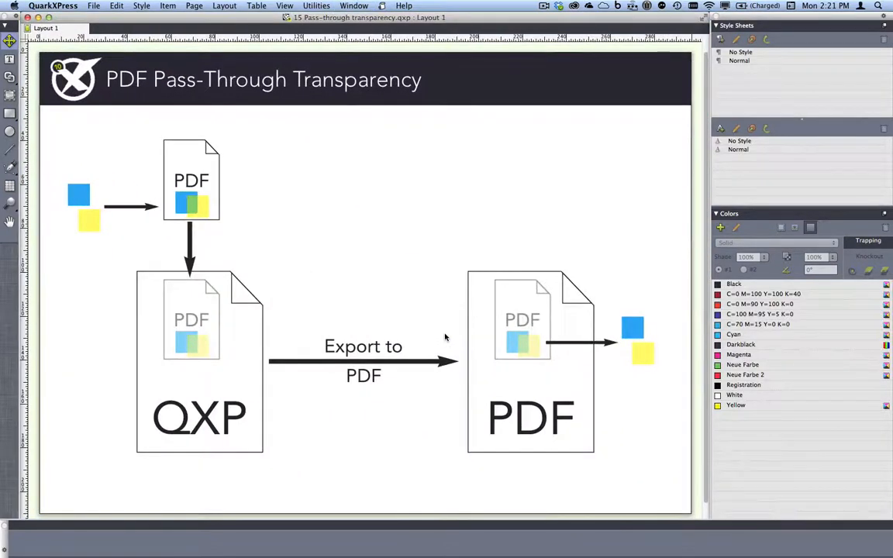
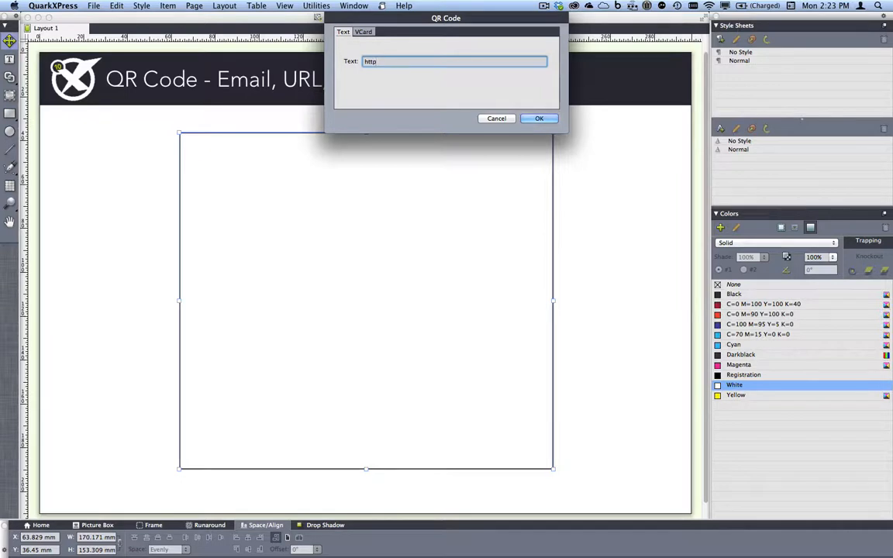
Try QR content types: a web address, an SMS number, and a VCard contact's first and last name.
type("//www.quark.com")
key("super+a")
type("sms:74637")
left_click(364, 33)
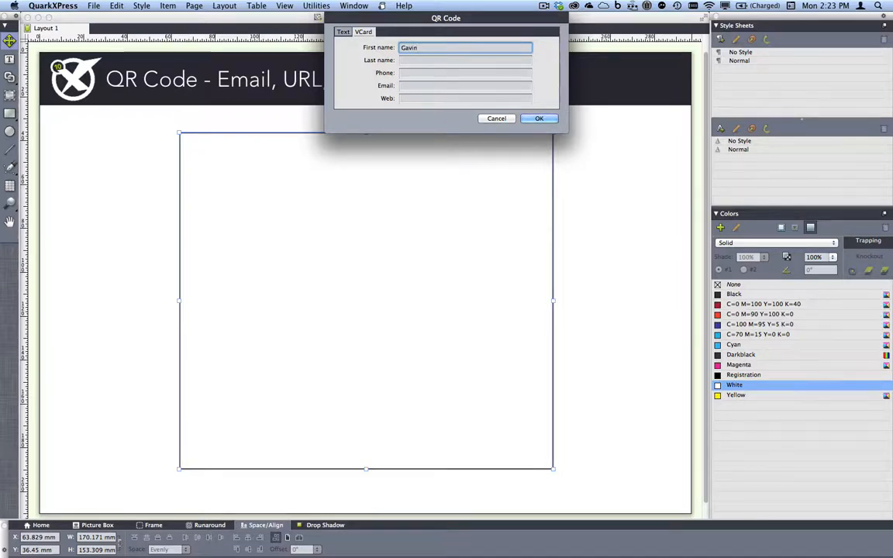
key("Tab")
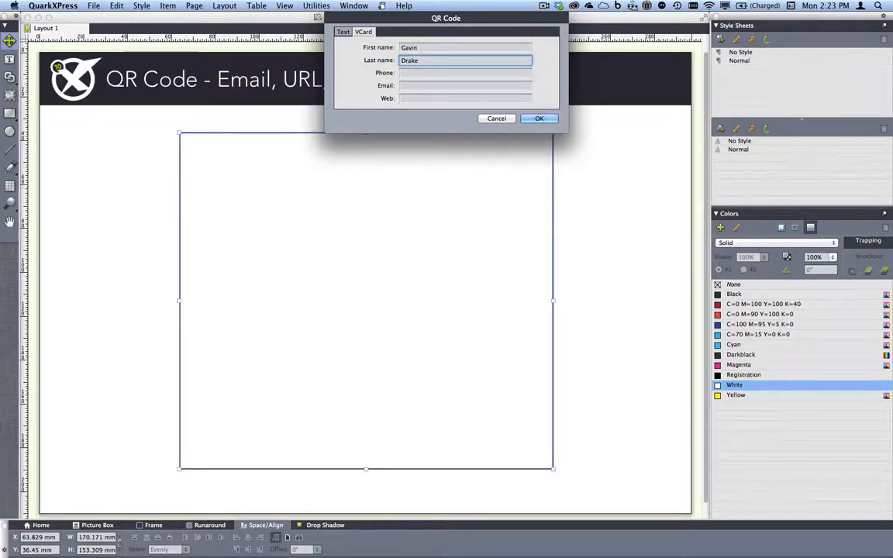
left_click(346, 32)
type("ww")
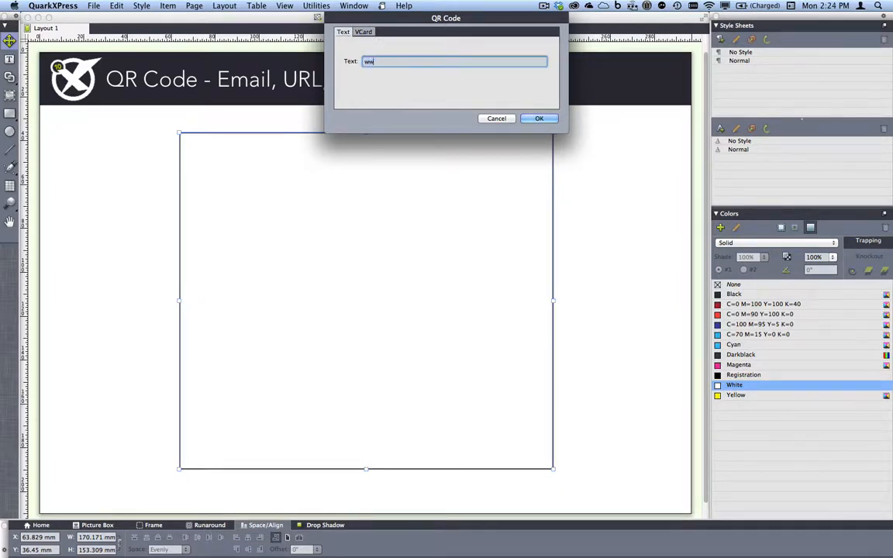
type("w.quark.com/10")
left_click(540, 118)
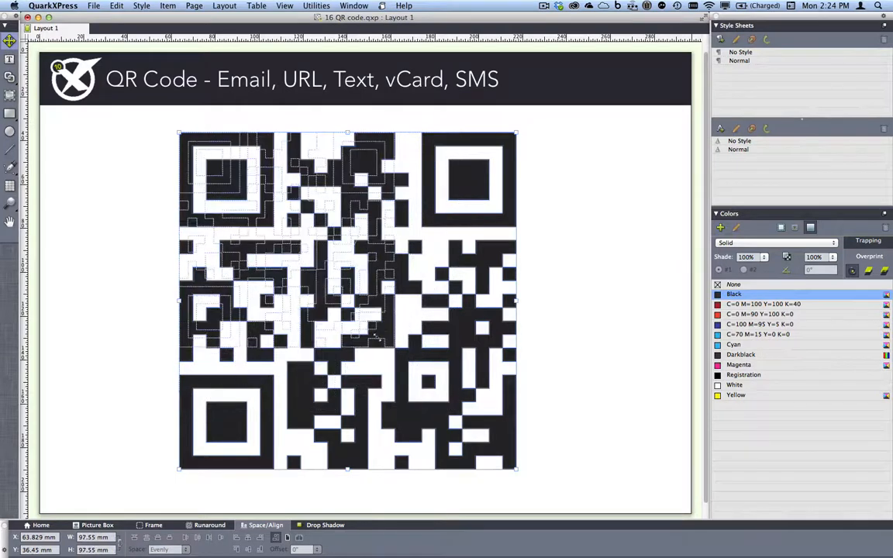
Shrink the QR code to about 93 mm square, colour it red, and close the project.
left_click_drag(516, 469, 378, 338)
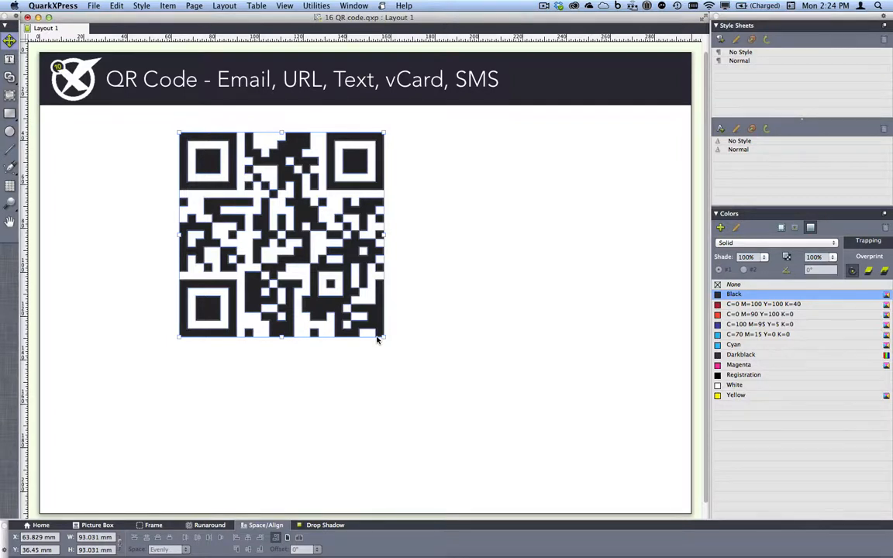
left_click(734, 314)
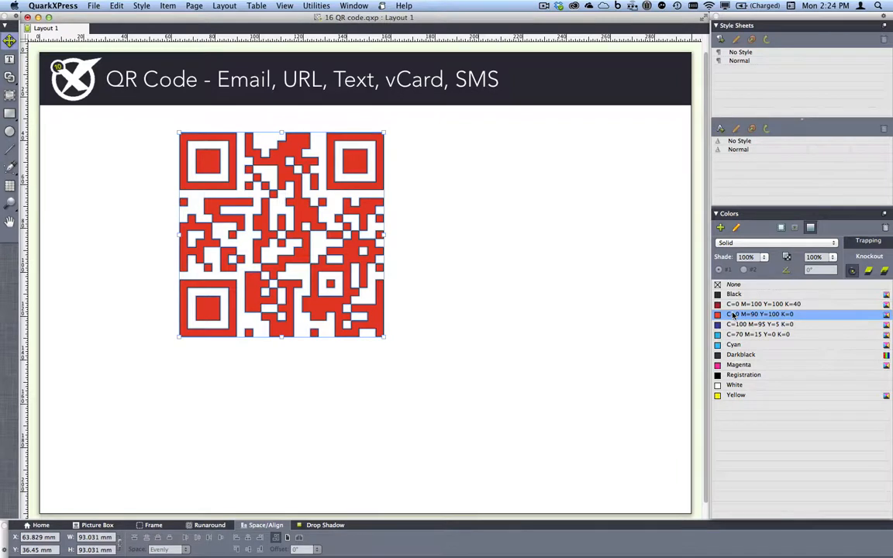
key("super+w")
Discard the QR code changes and switch to '17 Layers on Master pages.qxp'.
left_click(403, 194)
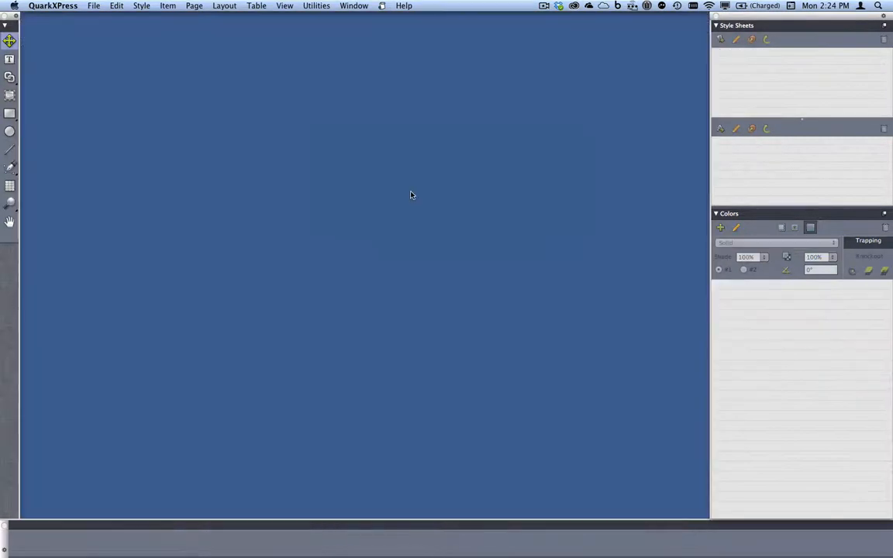
left_click(355, 5)
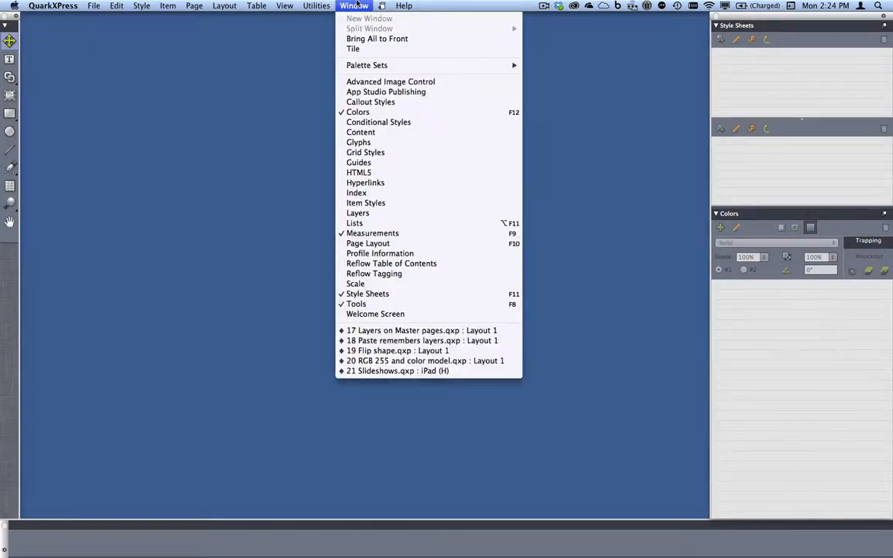
left_click(402, 330)
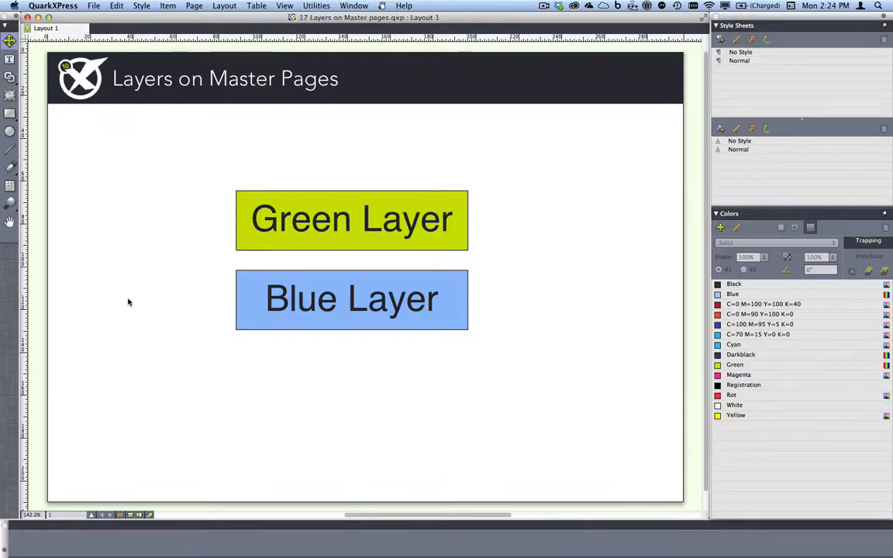
Show the Layers palette and position it over the page.
left_click(353, 6)
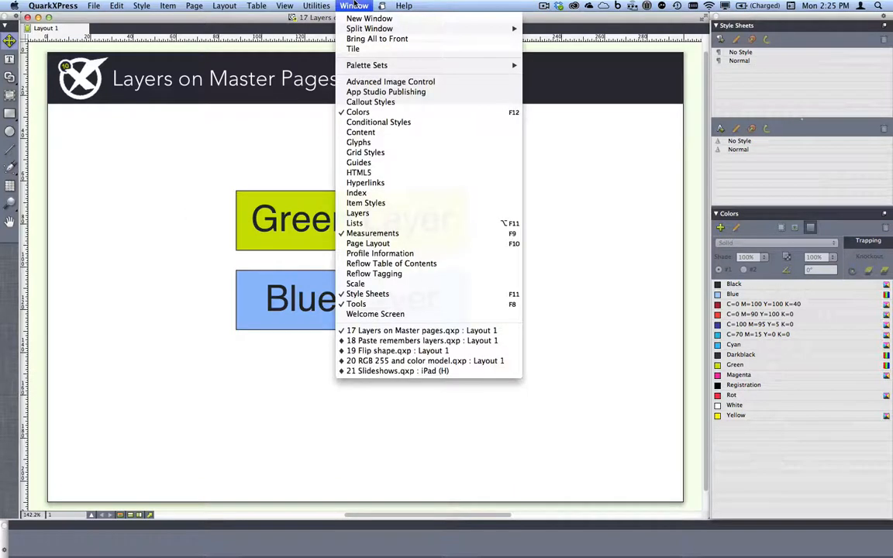
left_click(356, 212)
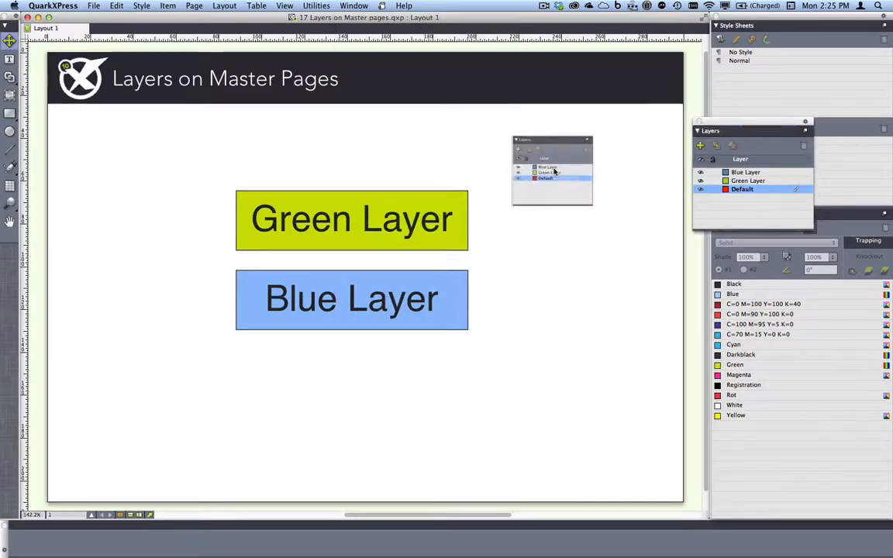
left_click_drag(554, 171, 554, 171)
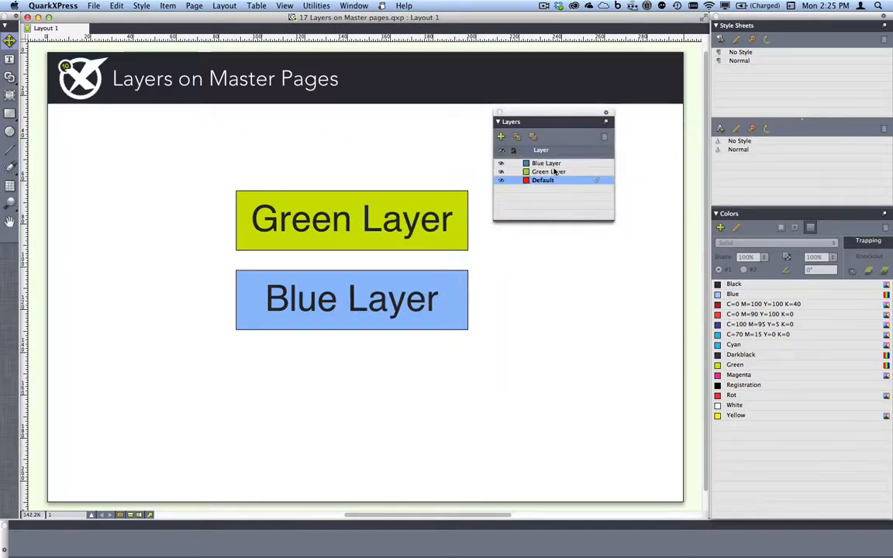
On master page A-Master A, hide and re-show Blue Layer comparing with page 1, then make Blue Layer active.
left_click(121, 515)
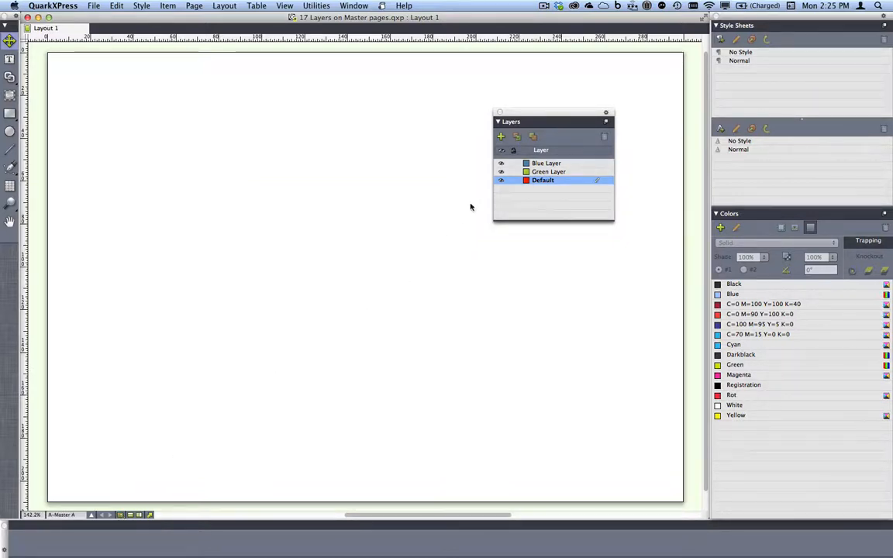
left_click(501, 166)
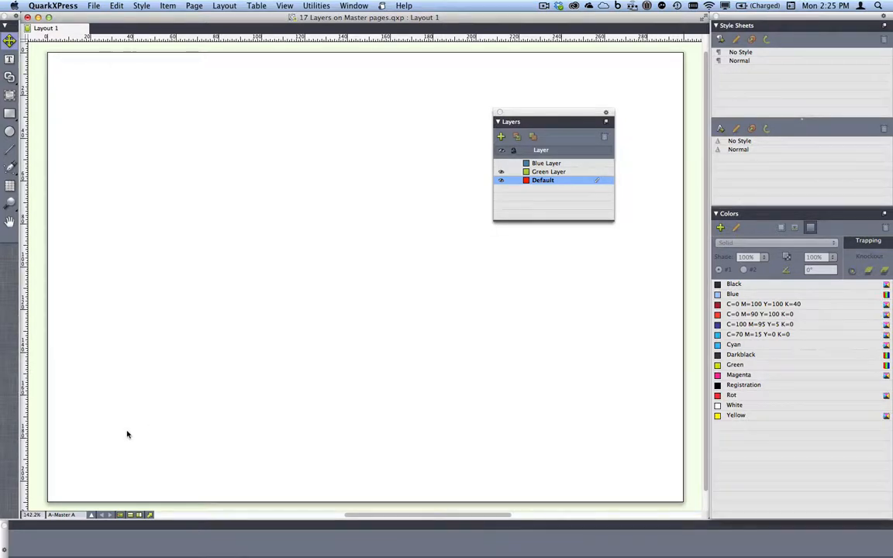
left_click(121, 515)
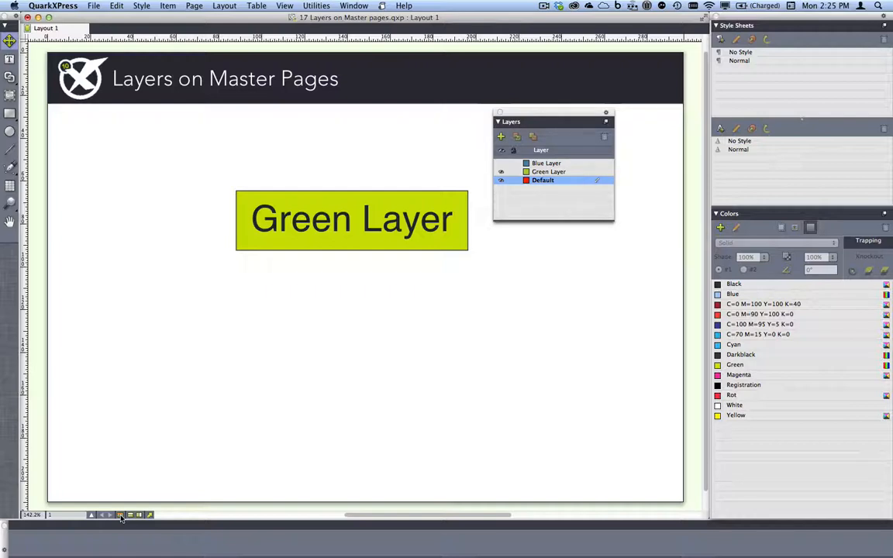
left_click(121, 515)
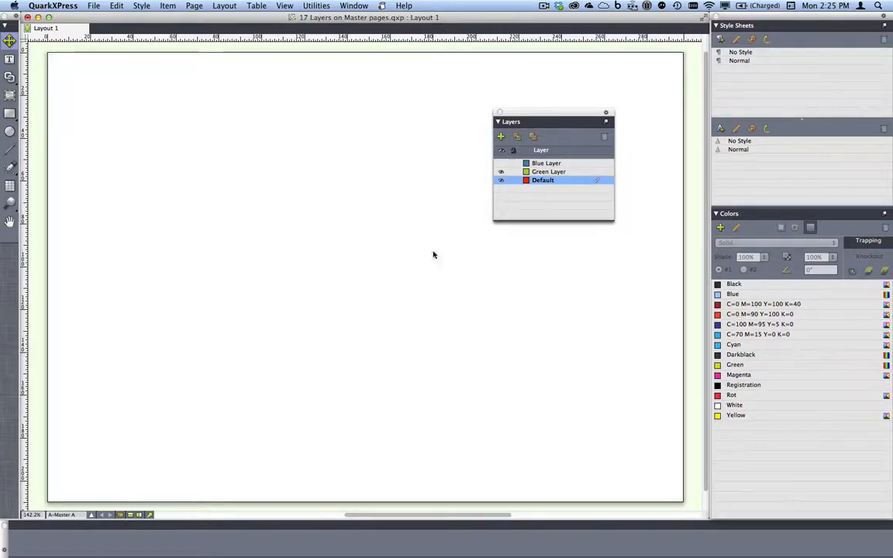
left_click(500, 162)
left_click(121, 516)
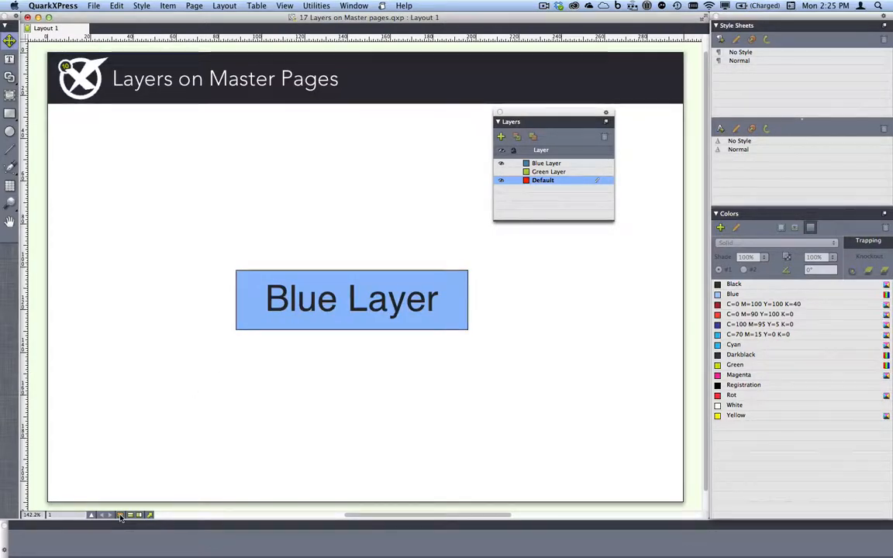
left_click(121, 516)
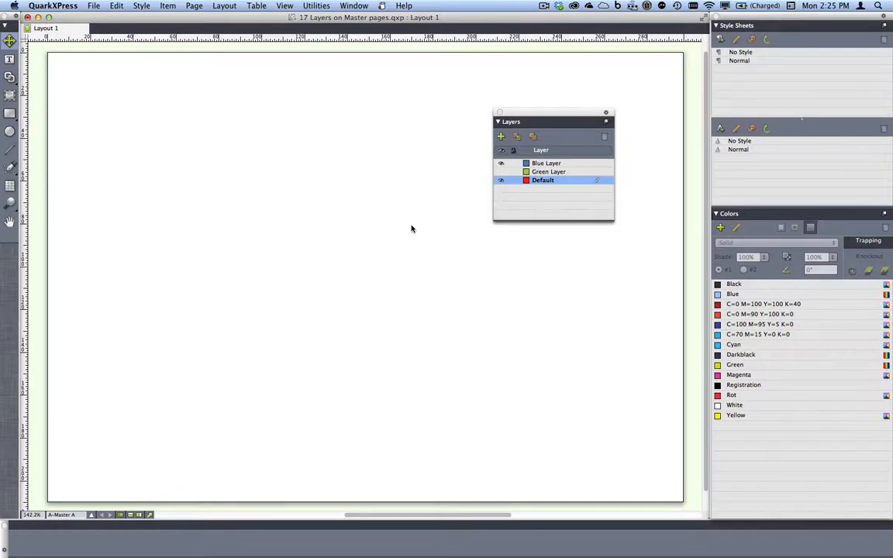
left_click(502, 162)
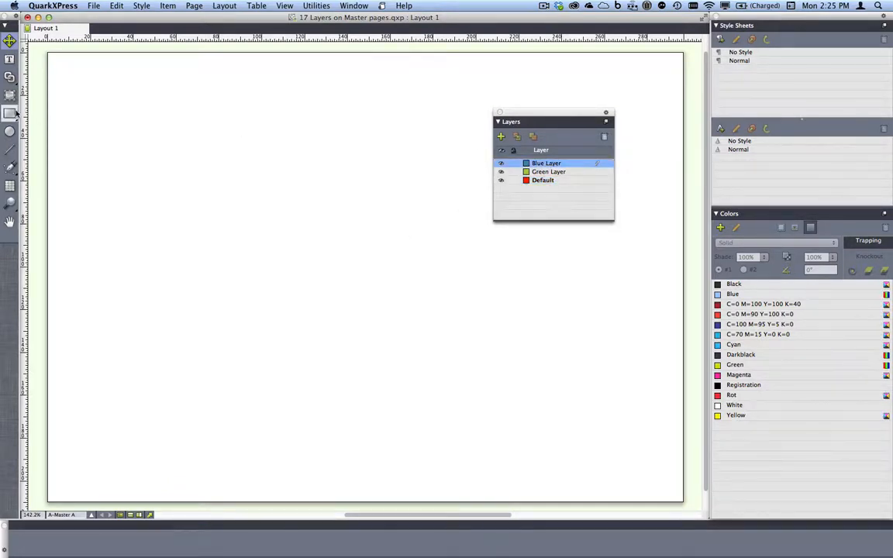
Draw a large red box on the master page's Blue Layer and view it on page 1.
left_click(10, 113)
left_click_drag(182, 144, 554, 358)
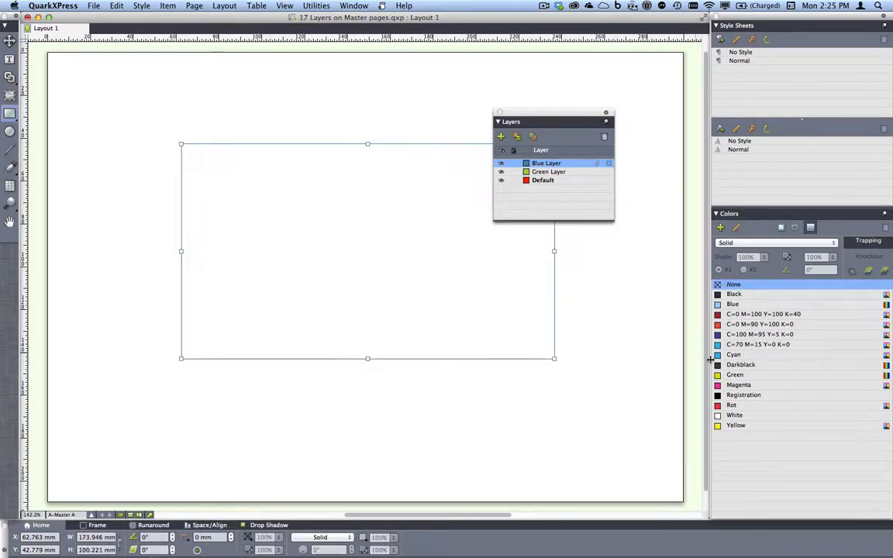
left_click(746, 325)
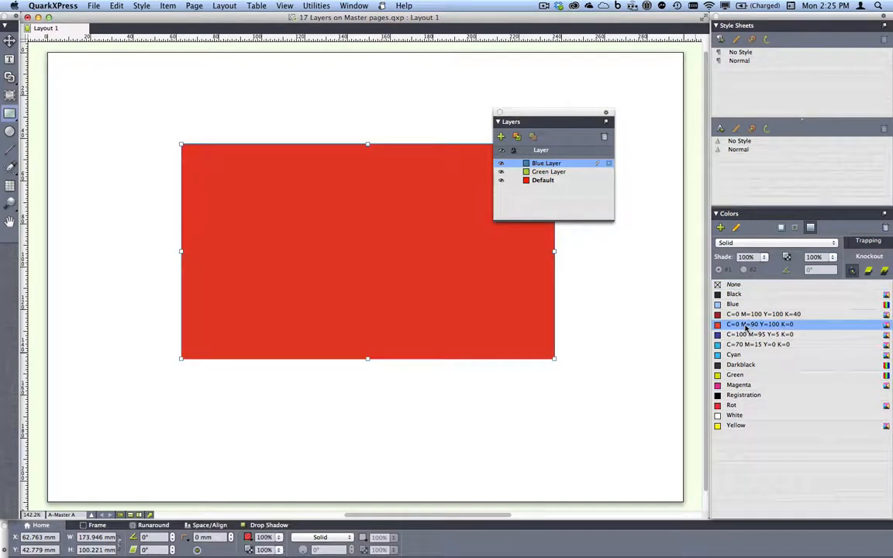
left_click(120, 516)
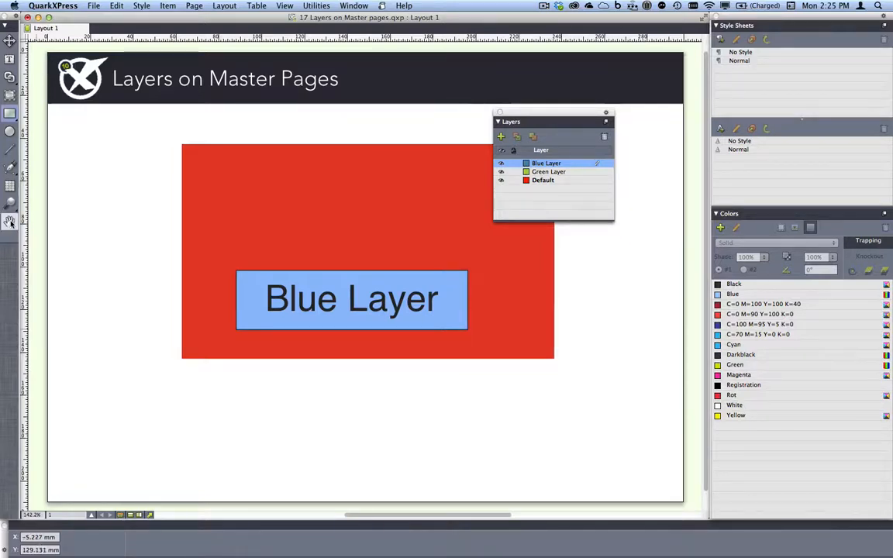
Drag the red box to the left page edge and back over the Green Layer box, then close the project.
left_click(9, 41)
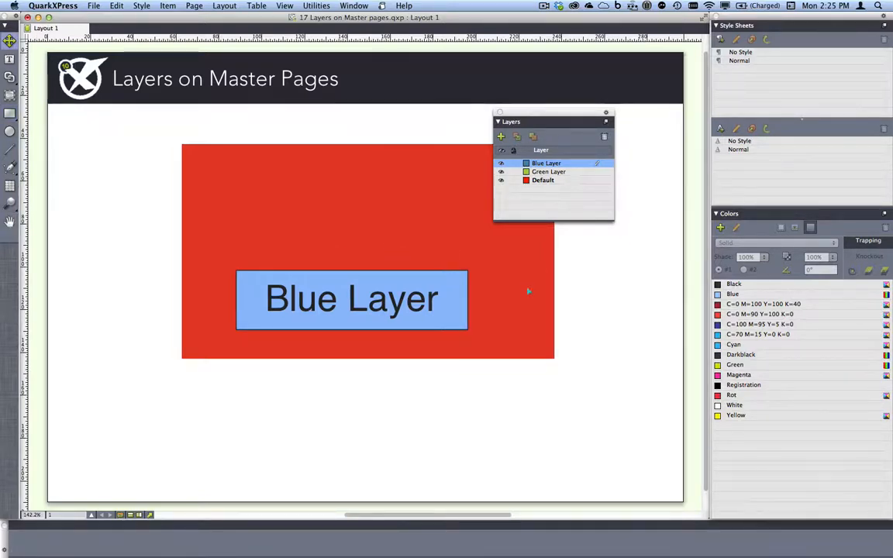
left_click_drag(528, 291, 340, 293)
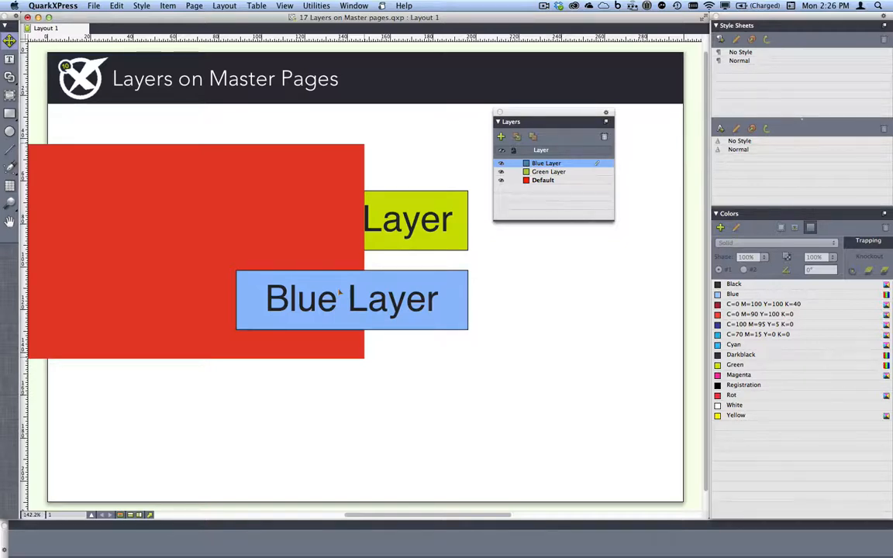
left_click_drag(339, 293, 392, 300)
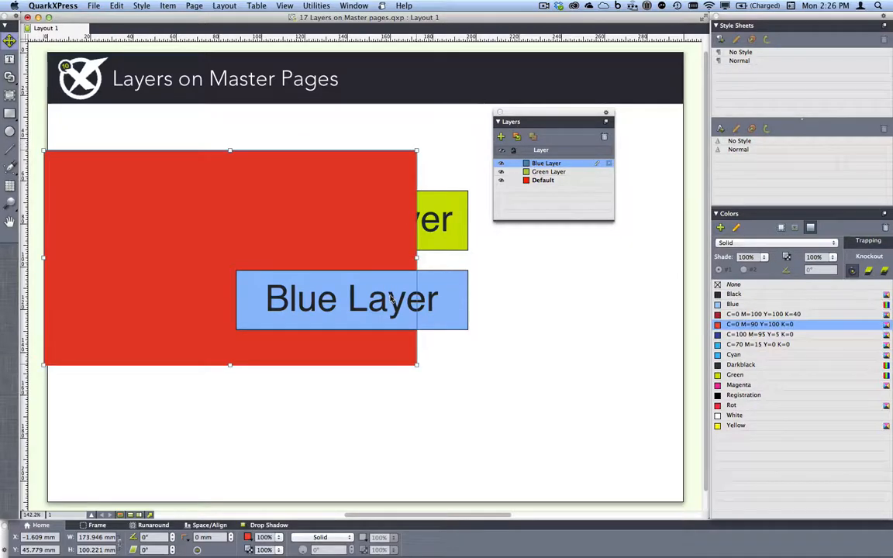
key("super+w")
Discard changes, switch to '18 Paste remembers layers.qxp', and select all four coloured layer boxes.
left_click(417, 194)
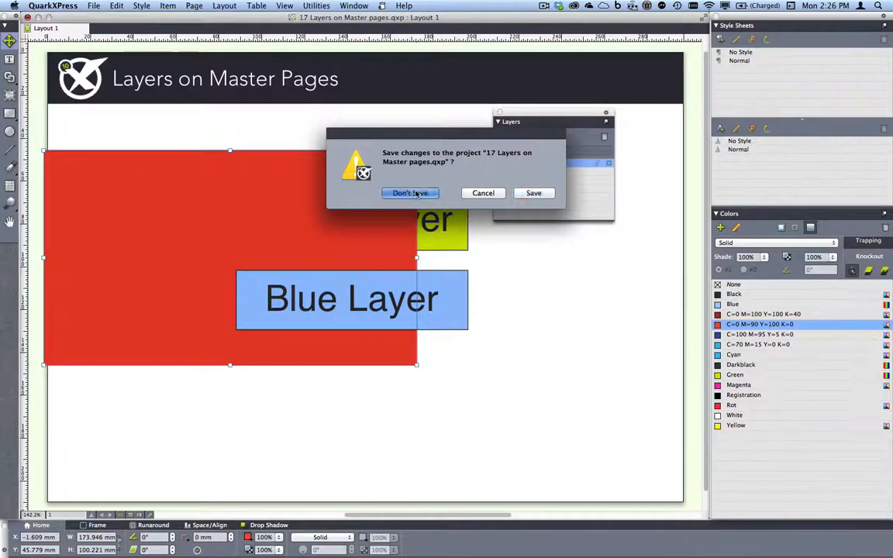
left_click(353, 5)
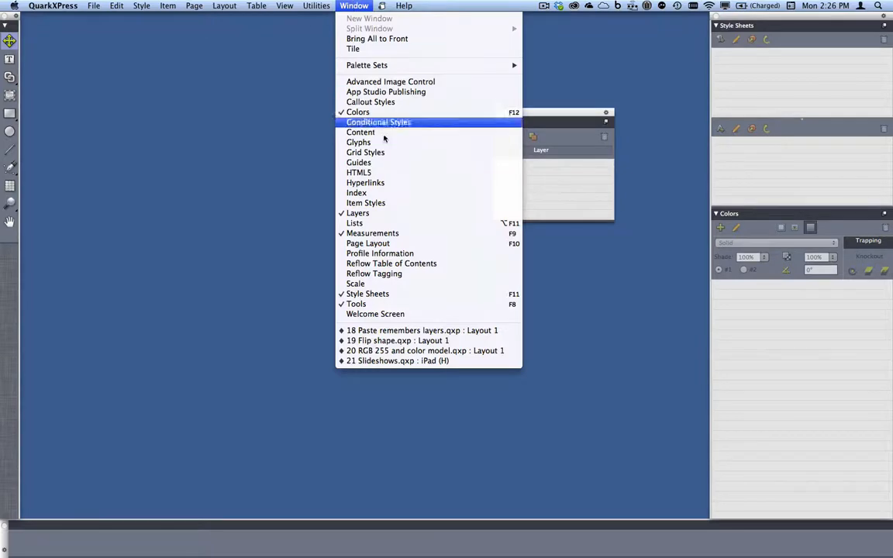
left_click(448, 331)
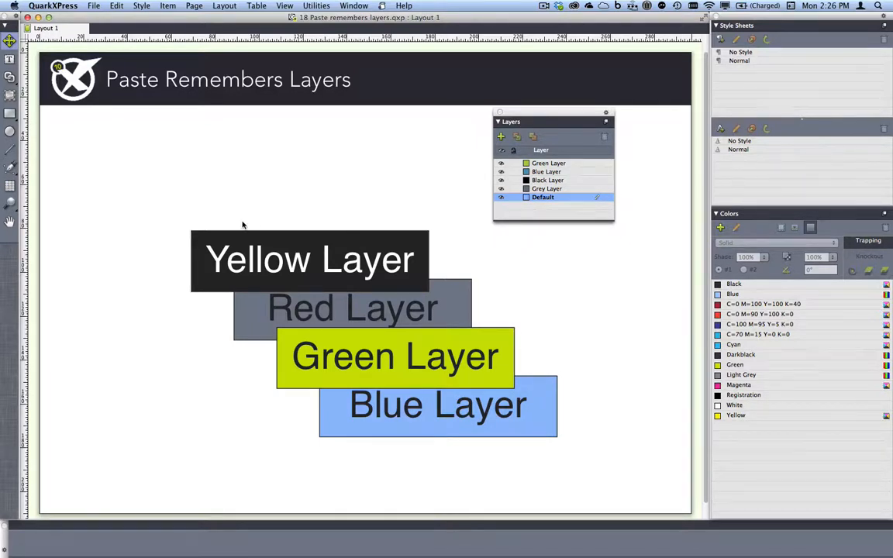
left_click_drag(123, 160, 598, 475)
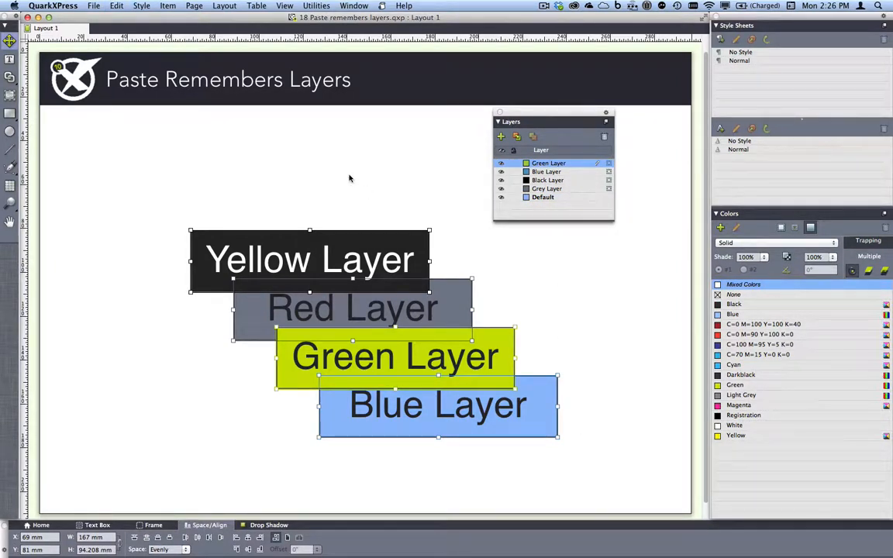
Create Layout 2 and turn off Paste Remembers Layers in the Layers palette menu.
left_click(217, 5)
left_click(241, 21)
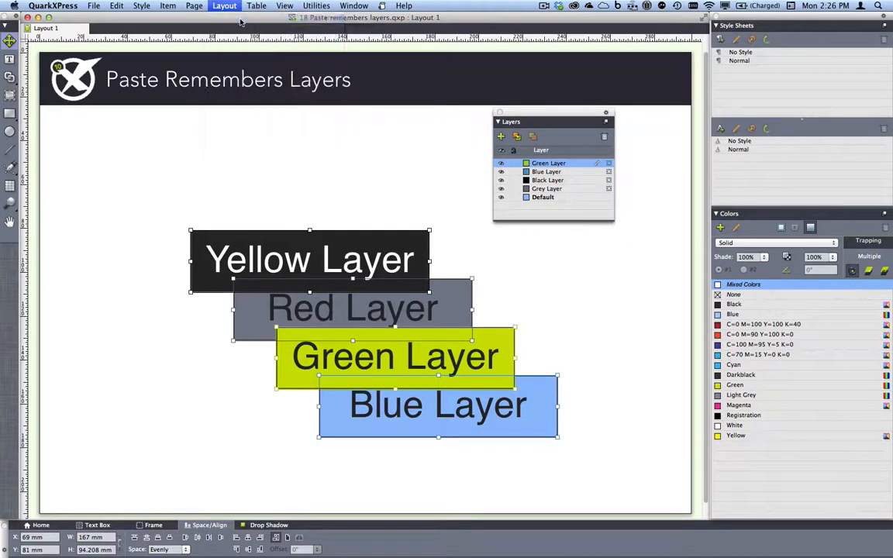
left_click(527, 354)
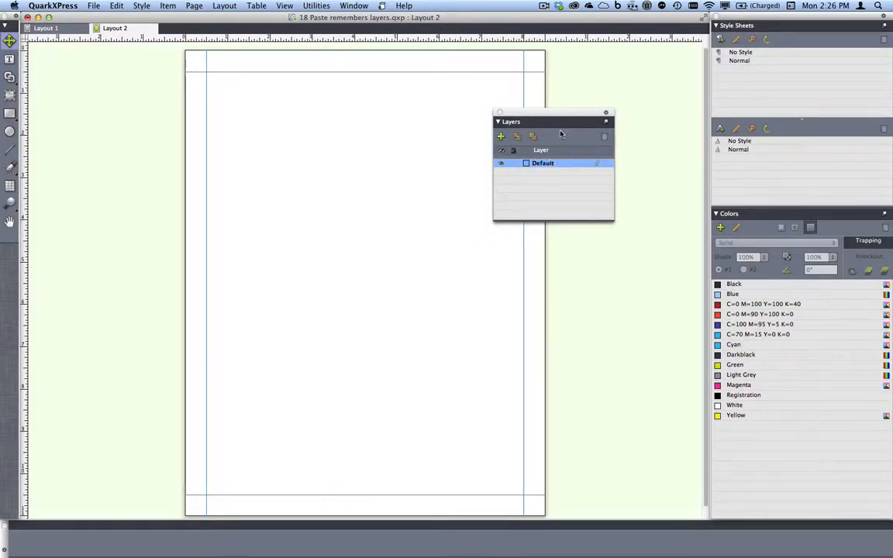
left_click_drag(562, 114, 624, 96)
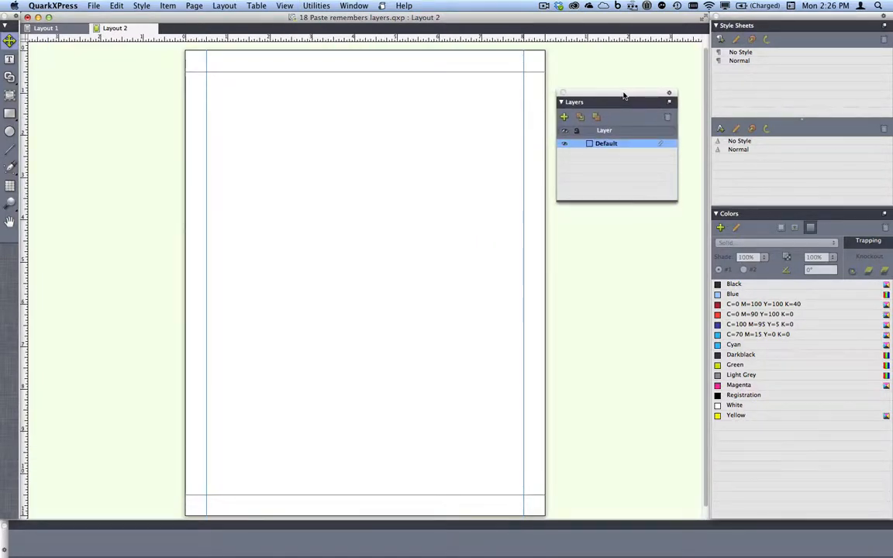
left_click(668, 101)
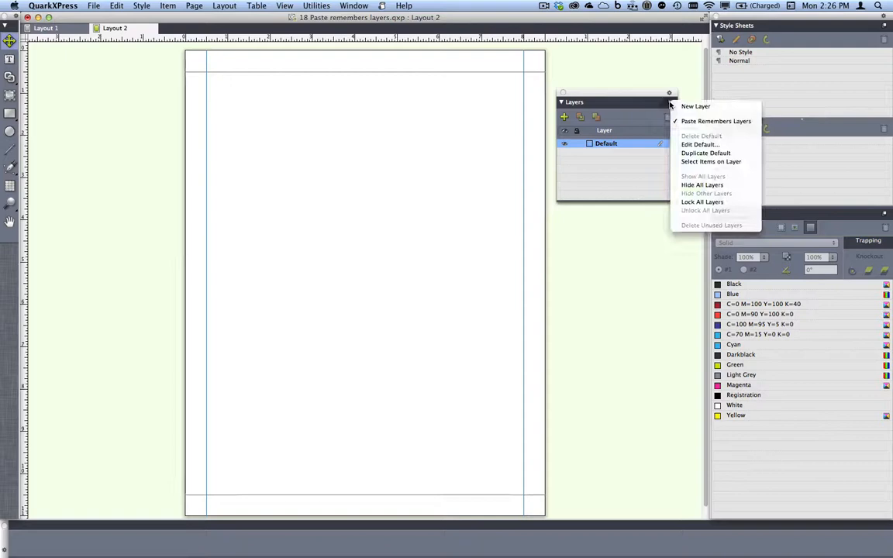
left_click(687, 122)
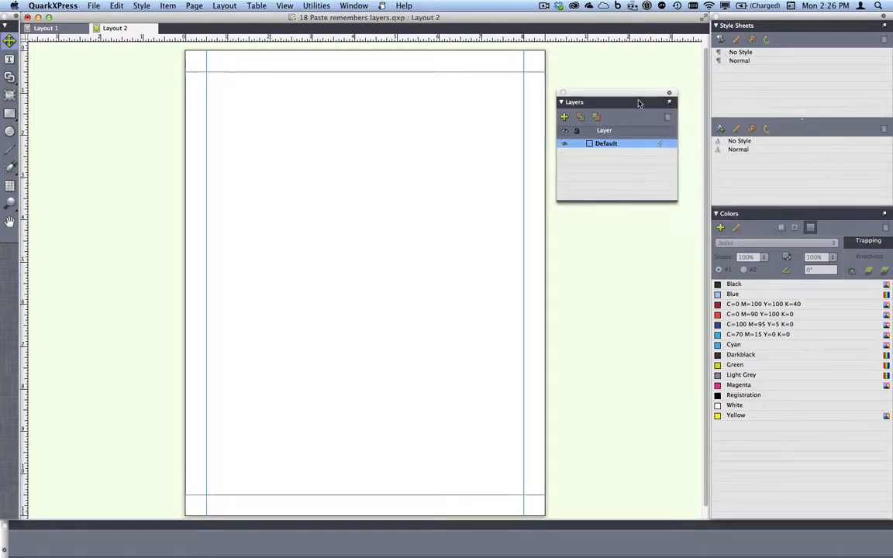
Paste the boxes in place on Layout 2 and move them to the page's upper left.
left_click(116, 5)
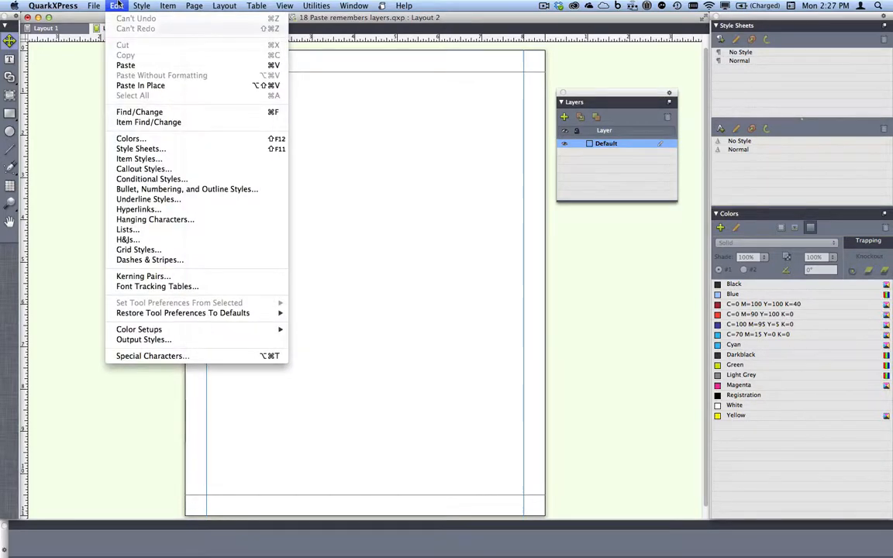
left_click(175, 86)
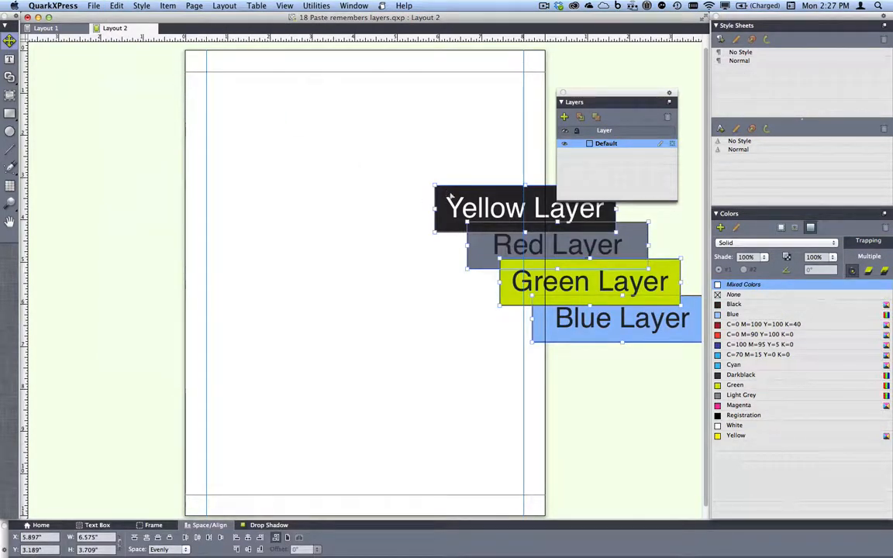
left_click_drag(451, 195, 252, 146)
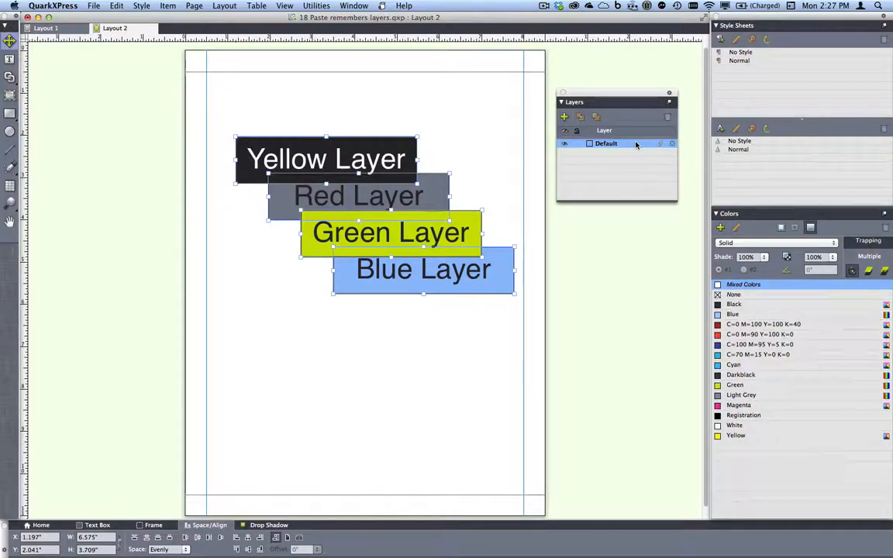
left_click(224, 5)
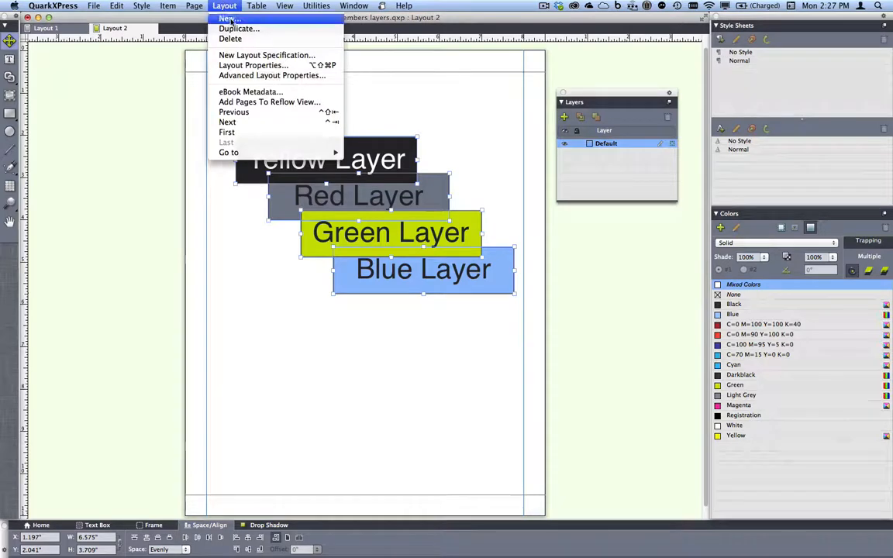
Create Layout 3 and turn Paste Remembers Layers back on.
left_click(230, 20)
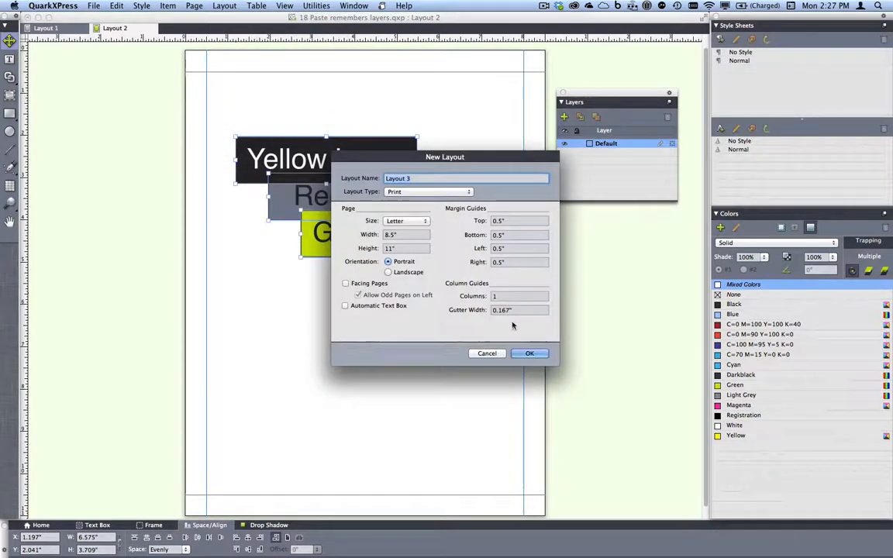
left_click(530, 353)
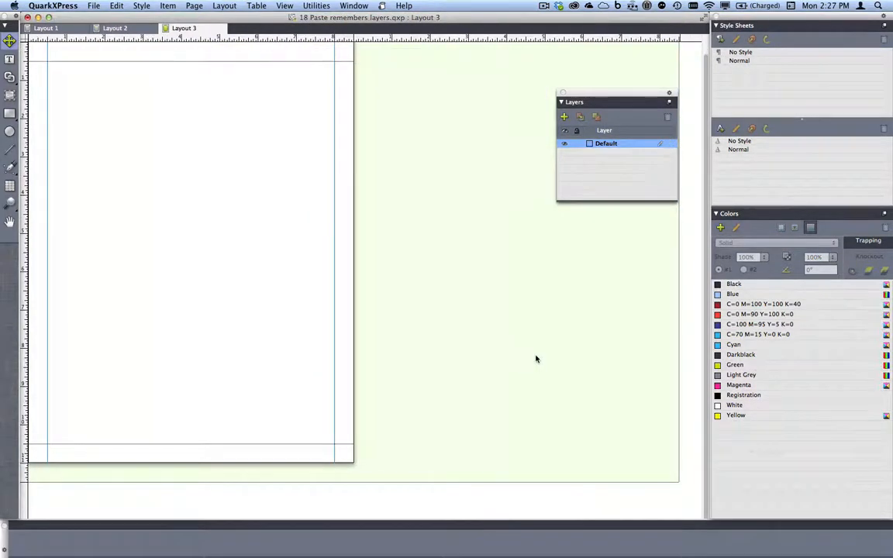
left_click(669, 103)
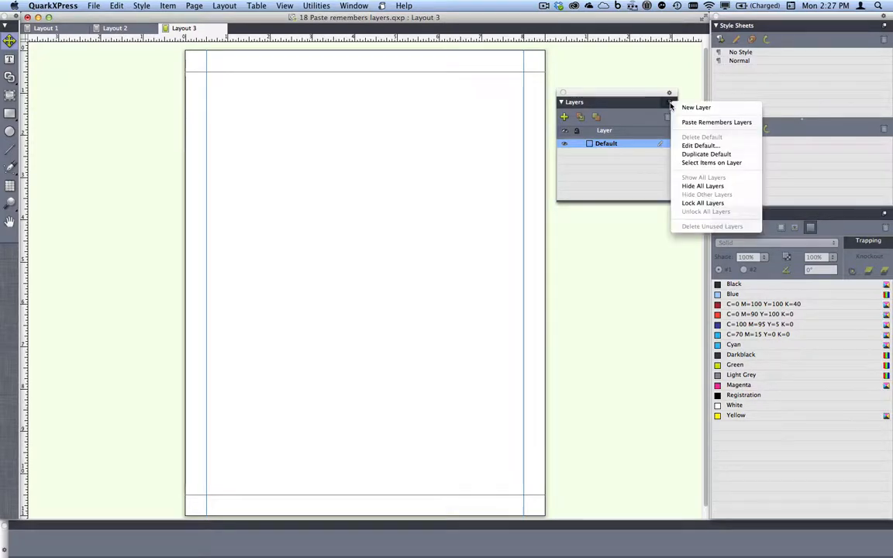
left_click(706, 124)
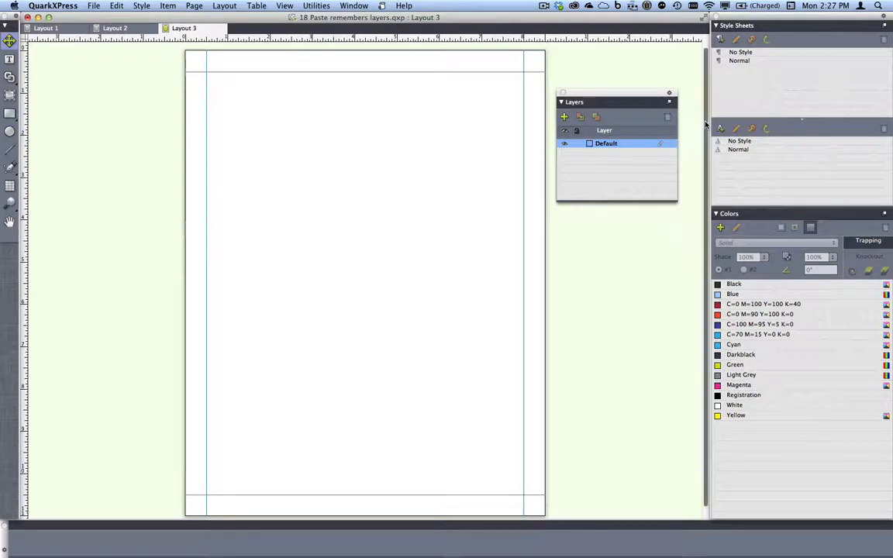
Paste the boxes in place, move them to the upper left, and toggle Blue and Grey layer visibility.
left_click(116, 6)
left_click(146, 86)
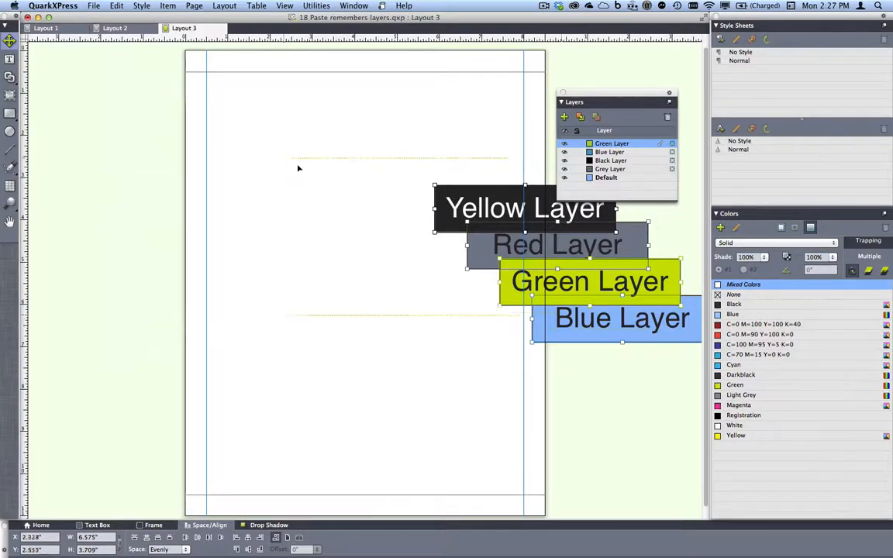
left_click_drag(298, 167, 246, 150)
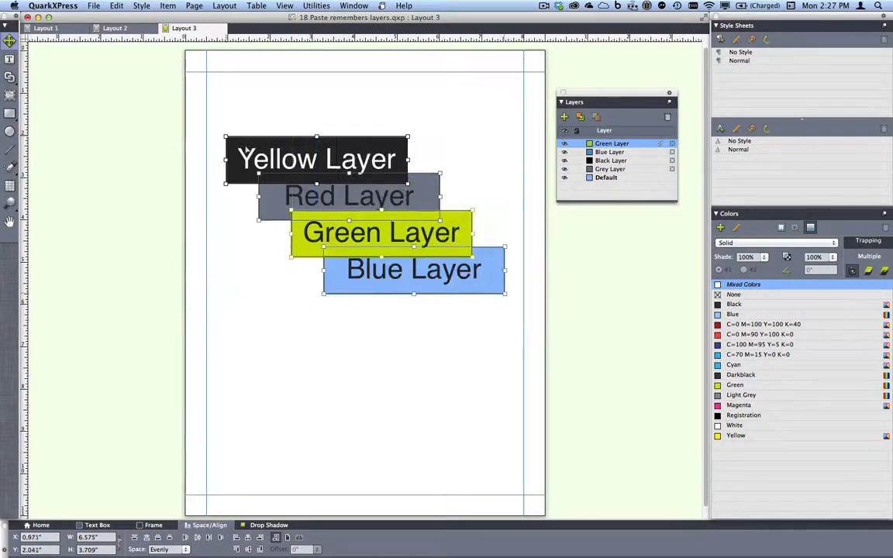
left_click(564, 152)
left_click(564, 152)
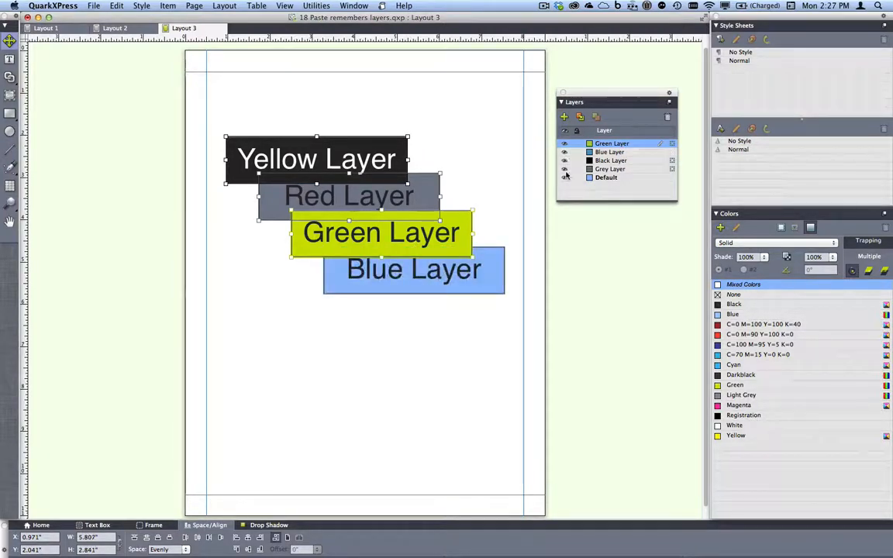
left_click(565, 170)
left_click(564, 169)
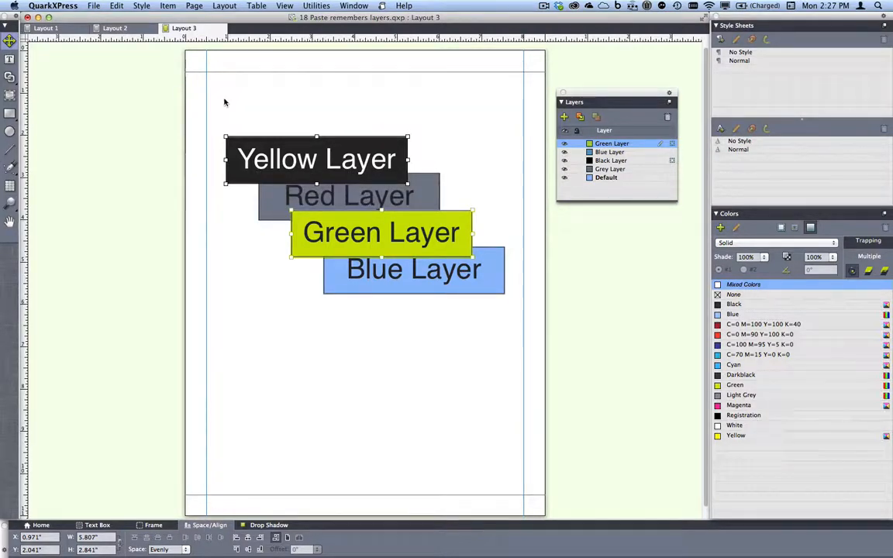
Return to Layout 1, close the project without saving, and switch to '19 Flip shape.qxp'.
left_click(68, 31)
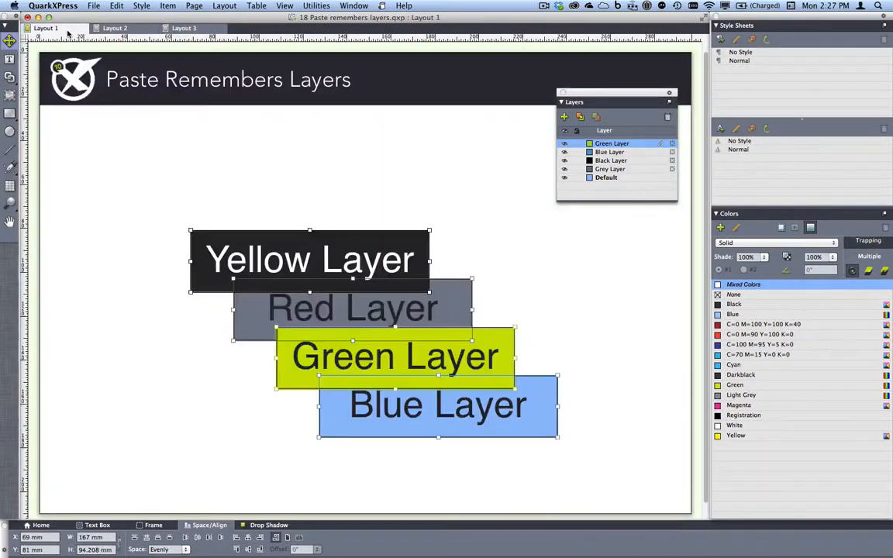
key("super+w")
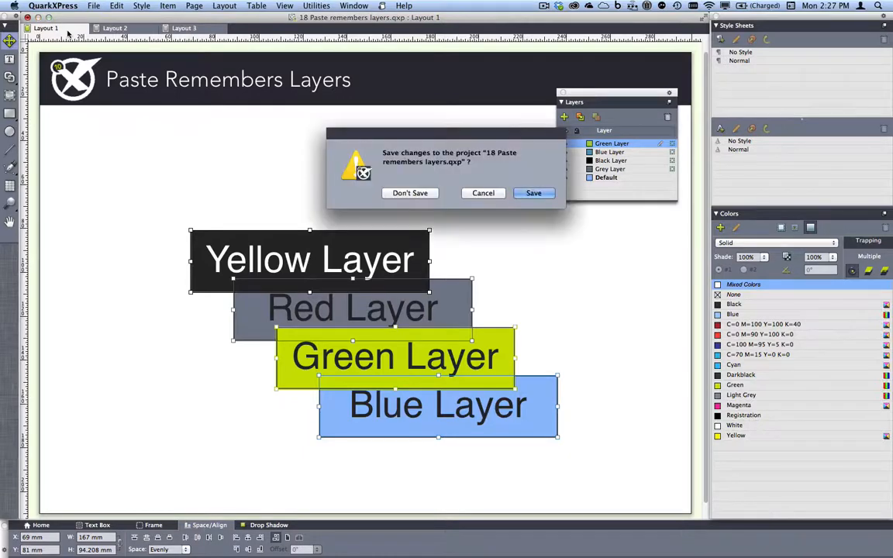
left_click(417, 195)
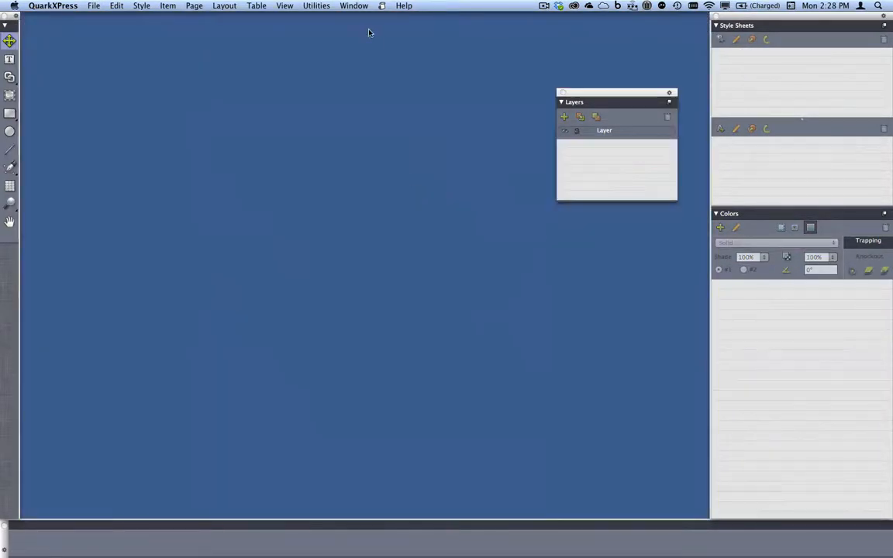
left_click(358, 6)
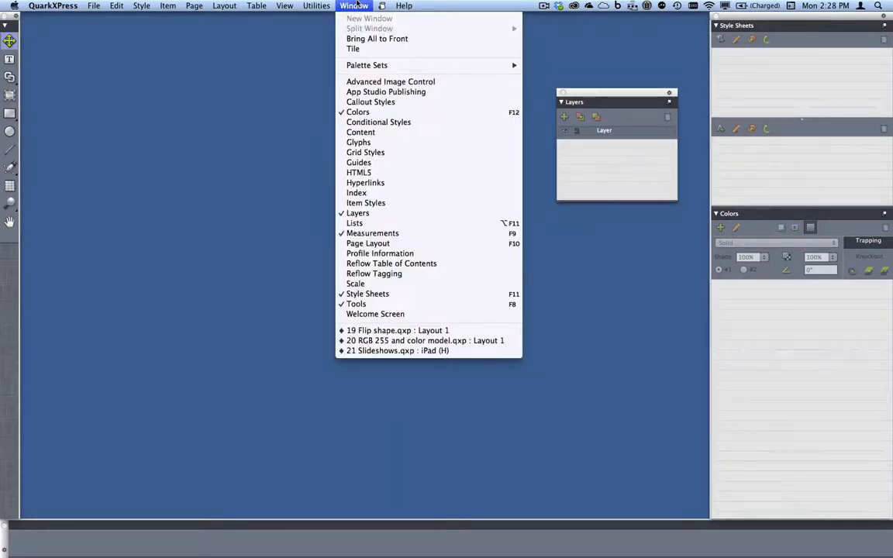
left_click(402, 330)
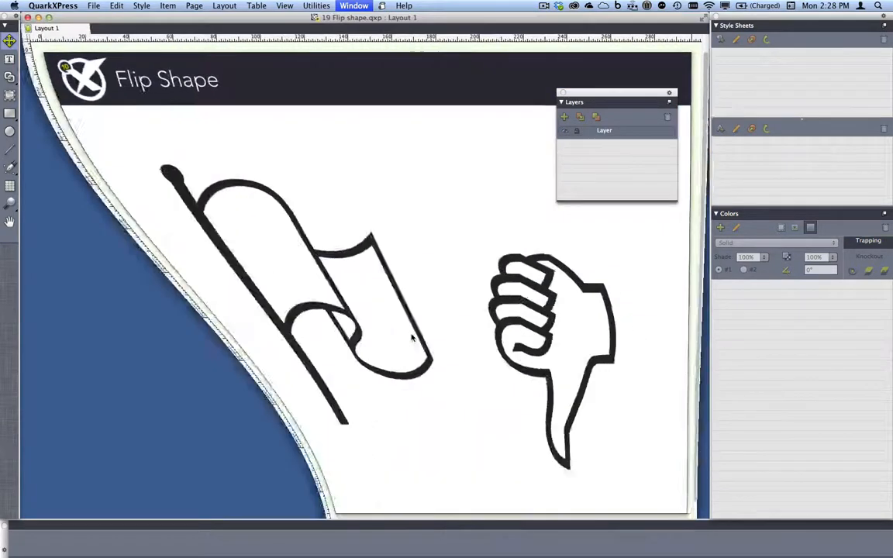
Close the Layers palette, move the flag over the thumbs-down drawing, then undo the move.
left_click(562, 93)
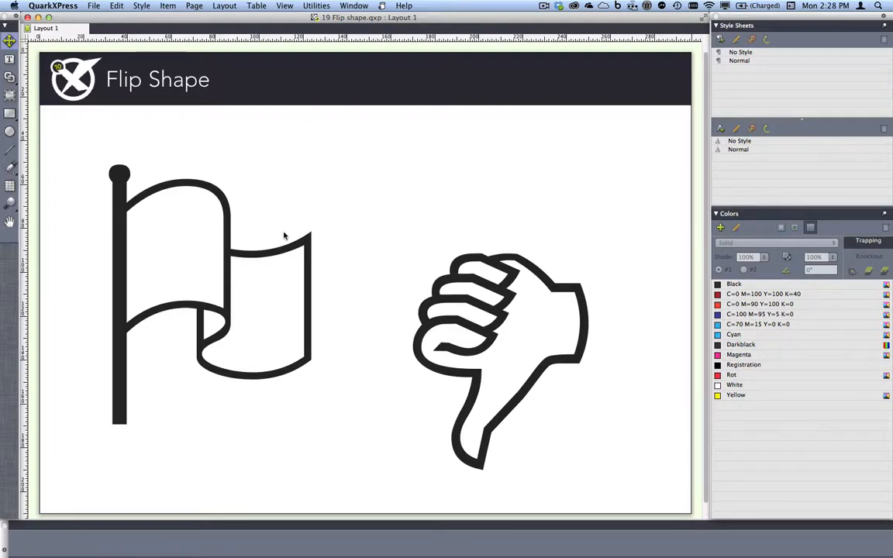
left_click(121, 247)
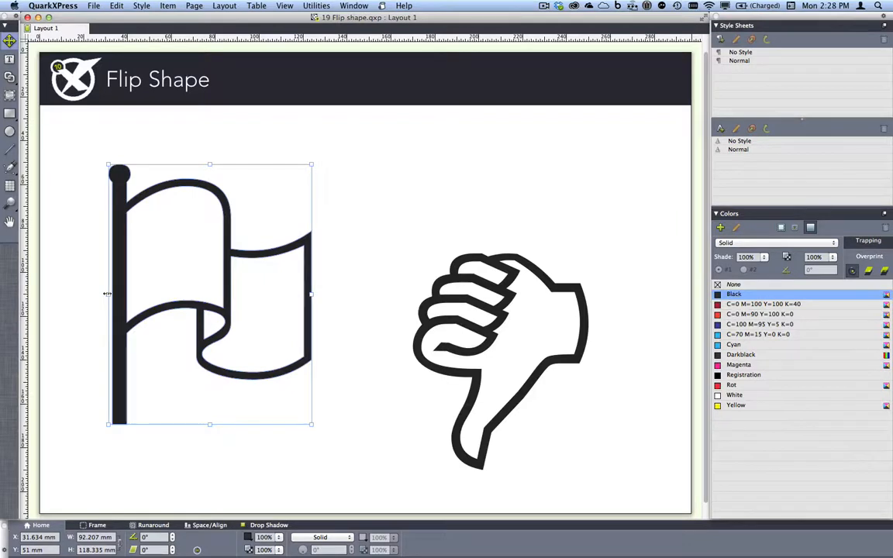
left_click_drag(107, 293, 496, 287)
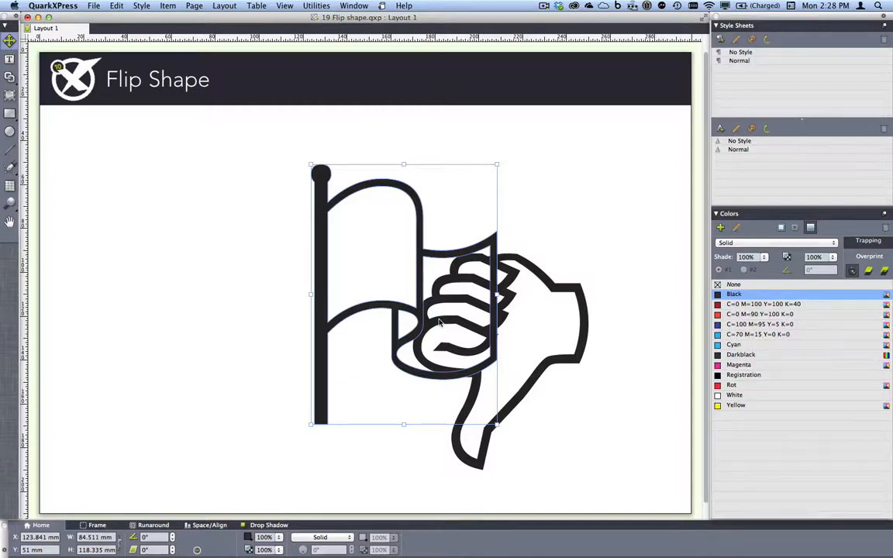
key("super+z")
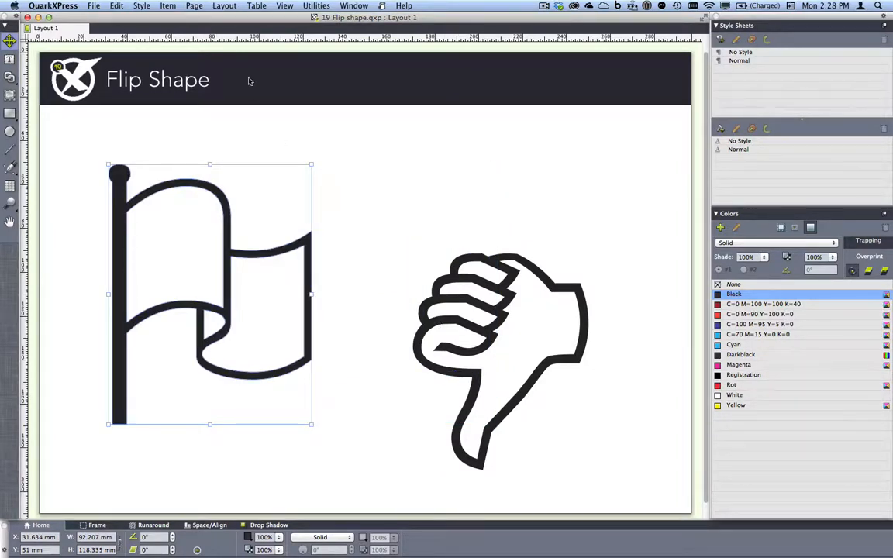
Flip the flag horizontally and the thumbs-down vertically into a thumbs-up.
left_click(167, 6)
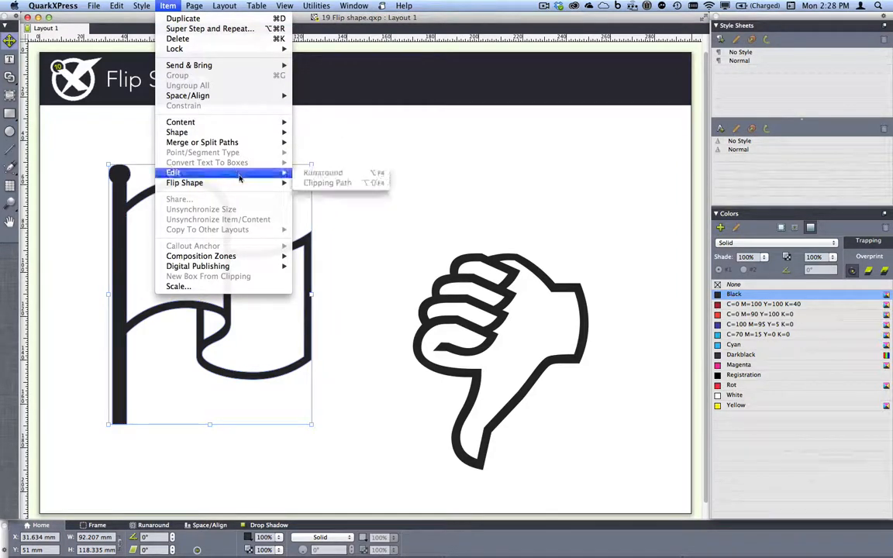
left_click(302, 183)
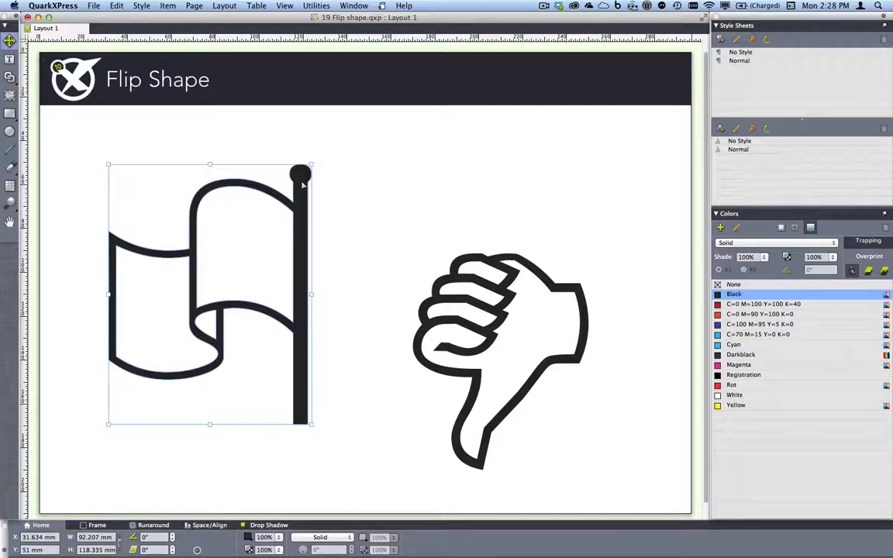
left_click(512, 283)
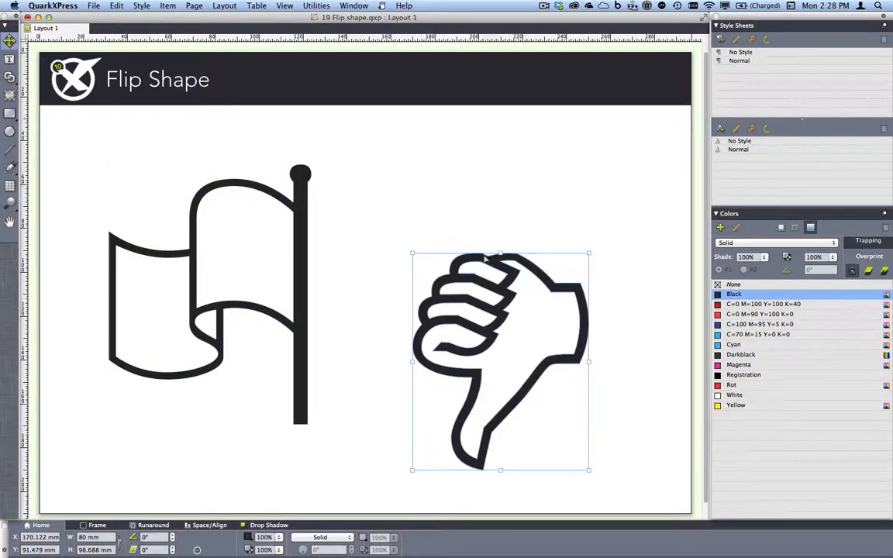
left_click(168, 6)
mouse_move(221, 183)
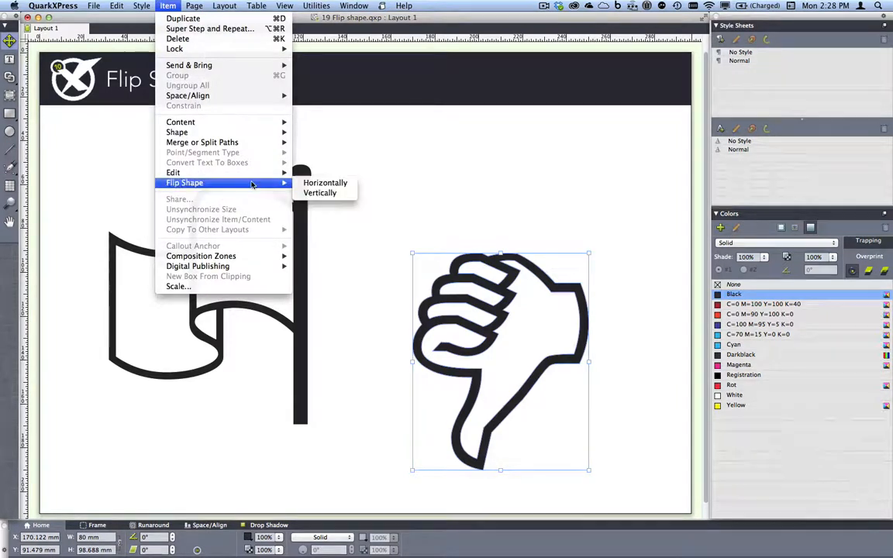
left_click(319, 193)
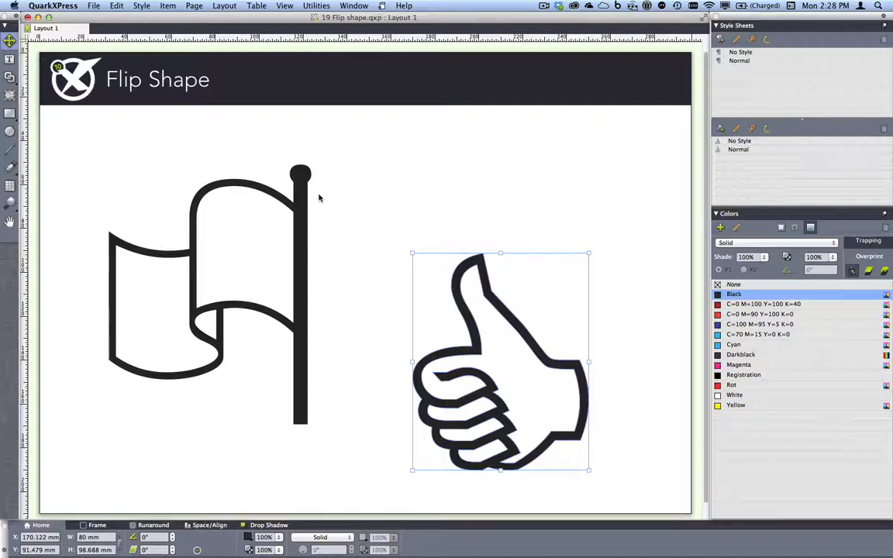
Close the Flip shape project without saving.
key("super+w")
left_click(415, 193)
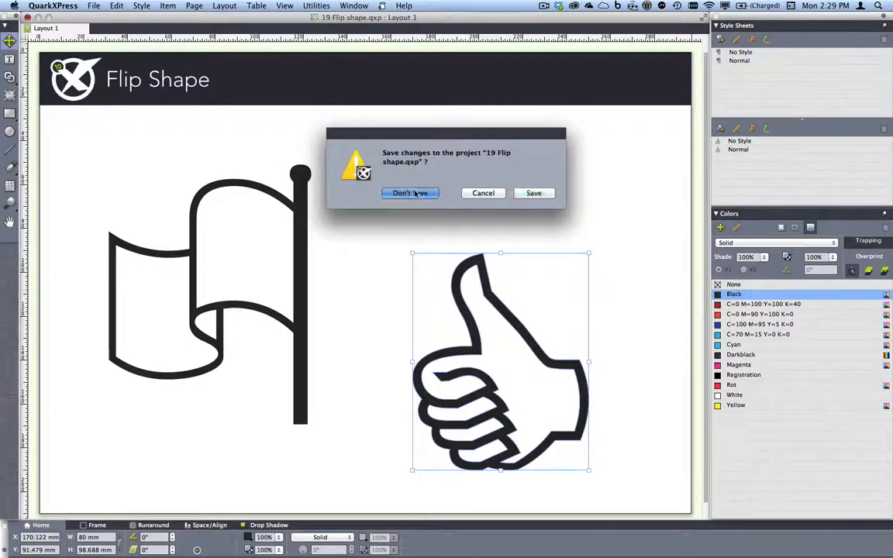
left_click(353, 5)
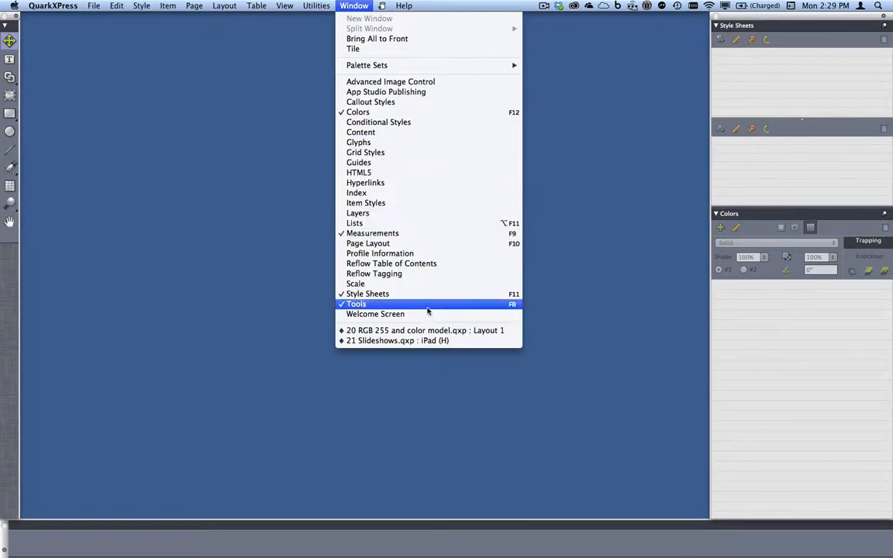
Switch to '20 RGB 255 and color model.qxp' and inspect the colours applied to the RGB? and CMYK? text.
left_click(433, 330)
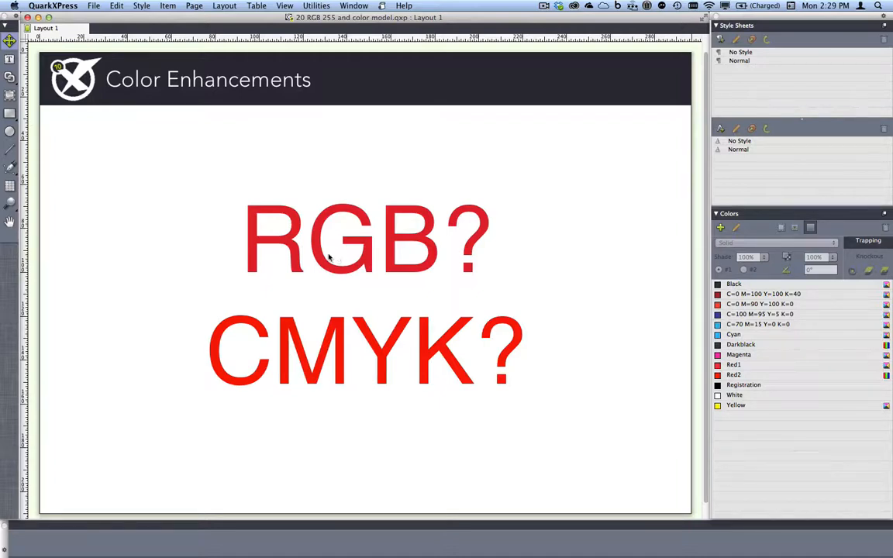
left_click(377, 241)
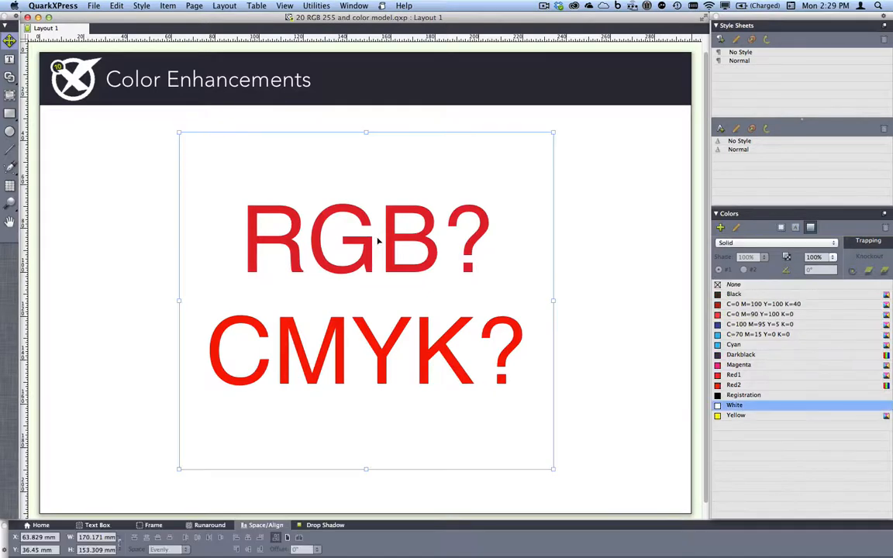
double_click(378, 241)
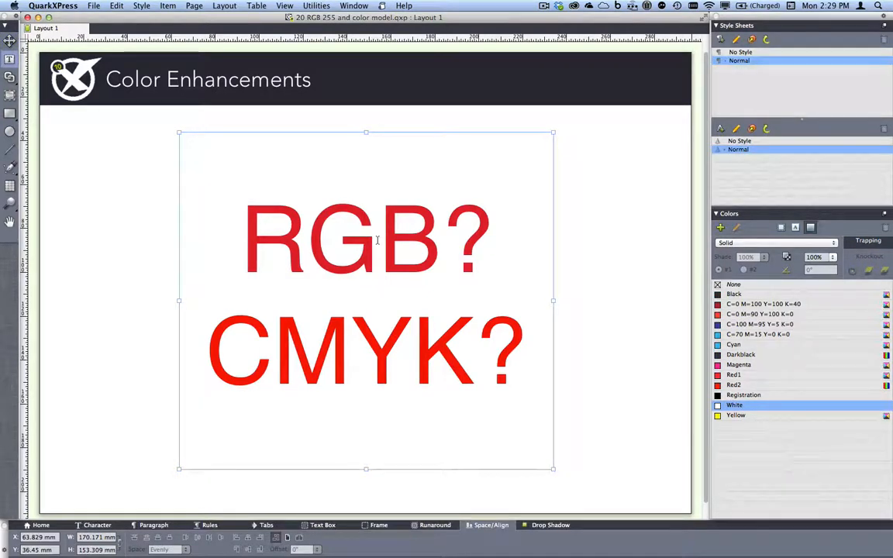
left_click(378, 241)
triple_click(310, 242)
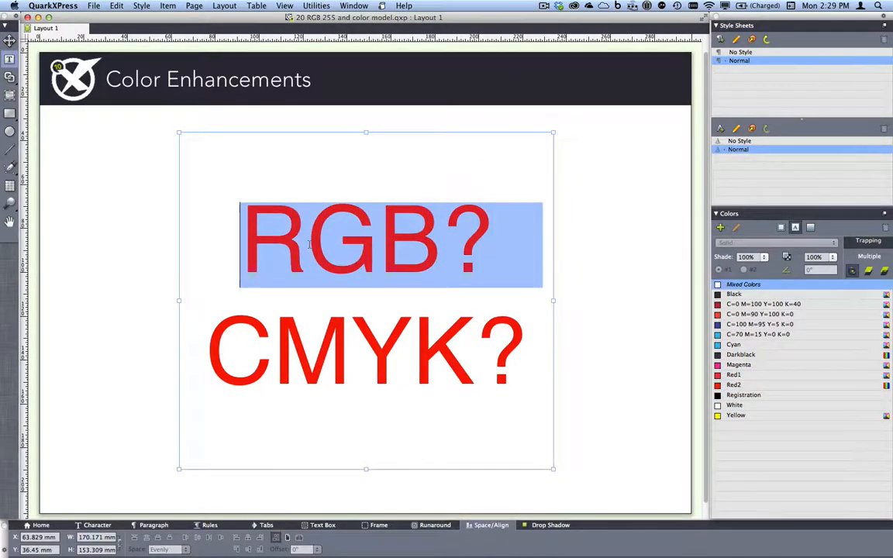
left_click(364, 244)
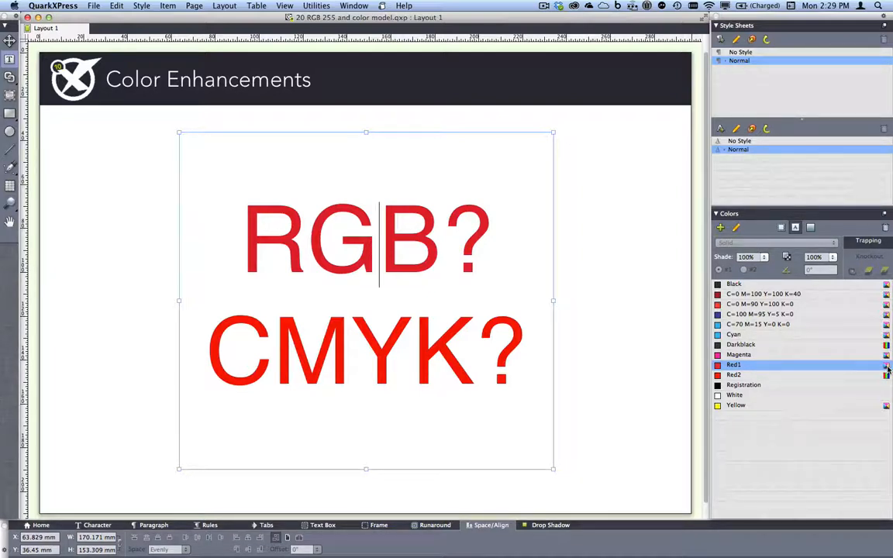
left_click_drag(351, 356, 407, 354)
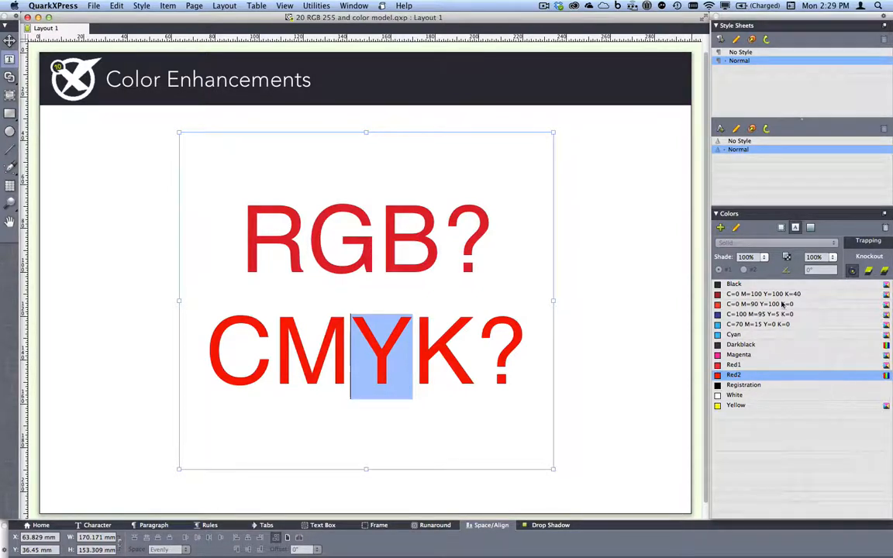
Start a new colour in a full-size editor, pick a hue, and switch it to RGB.
left_click(721, 227)
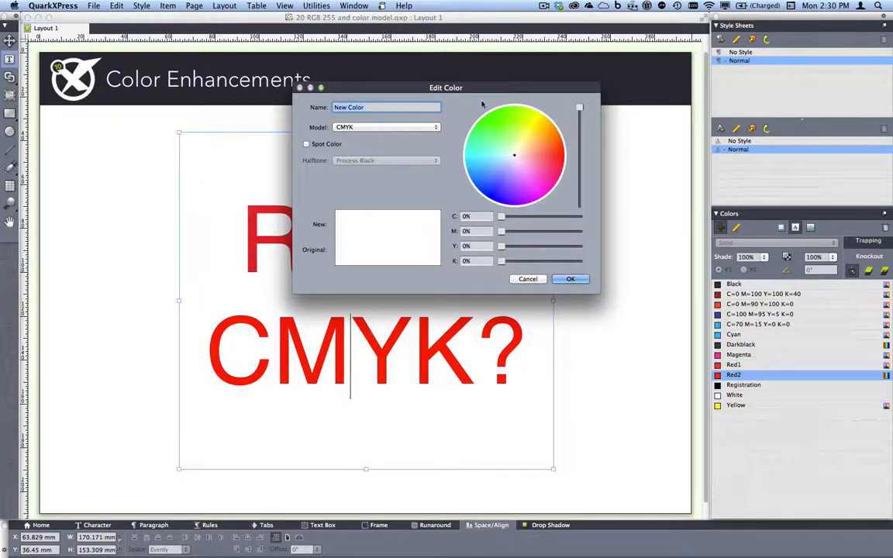
left_click(321, 87)
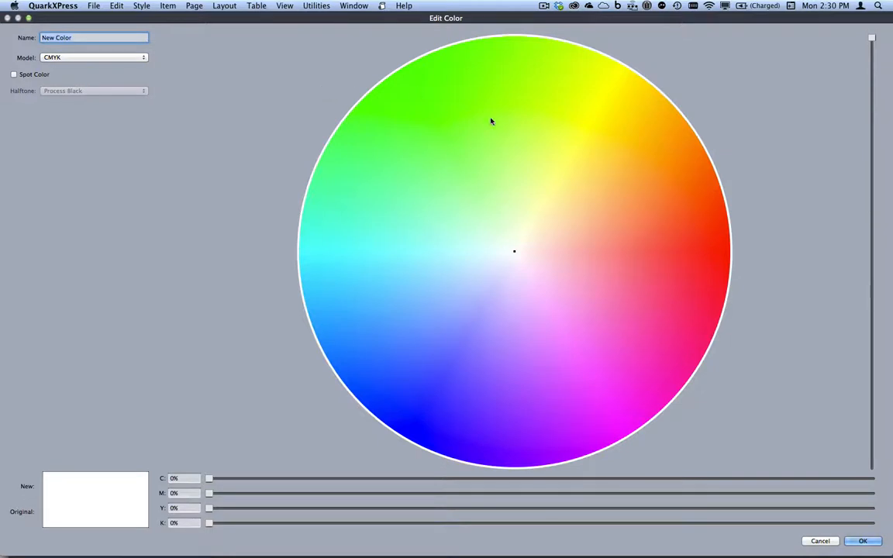
mouse_move(492, 120)
left_mouse_down()
mouse_move(524, 115)
mouse_move(589, 148)
mouse_move(628, 220)
mouse_move(644, 297)
mouse_move(624, 266)
mouse_move(643, 303)
mouse_move(655, 289)
mouse_move(648, 282)
left_mouse_up()
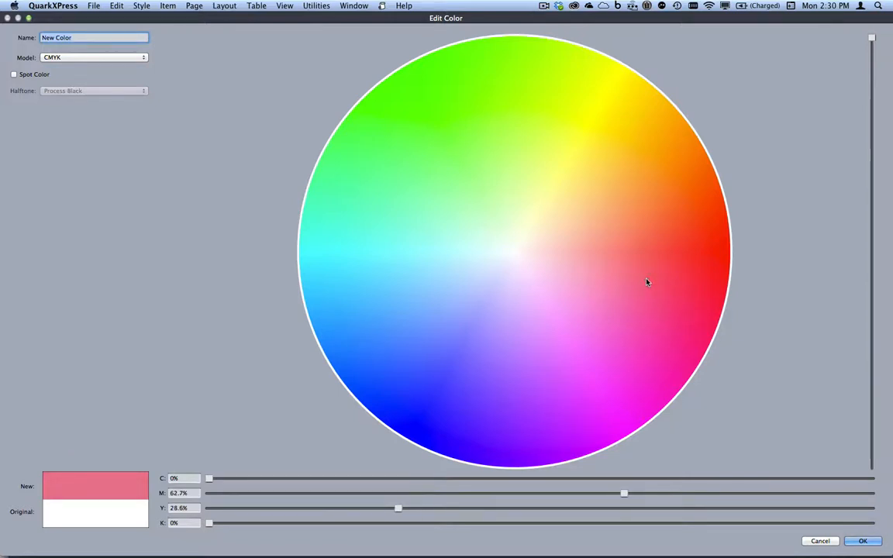
left_click(80, 57)
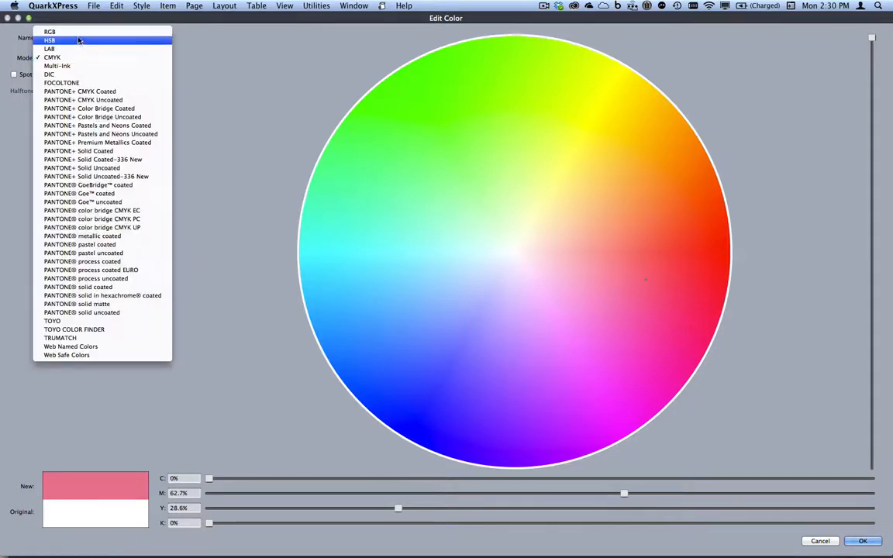
left_click(78, 32)
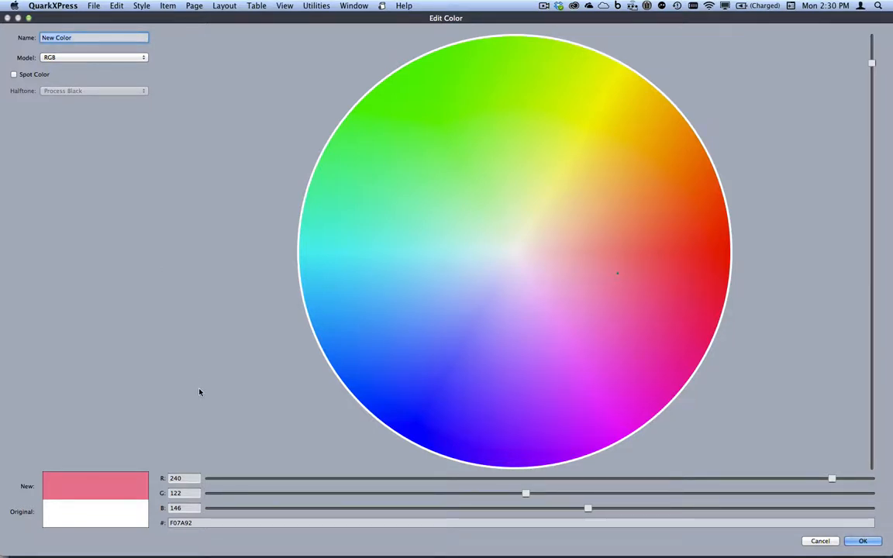
Set the colour to RGB 240, 122, 146 (hex F07A92) and list the colour models.
left_click(186, 479)
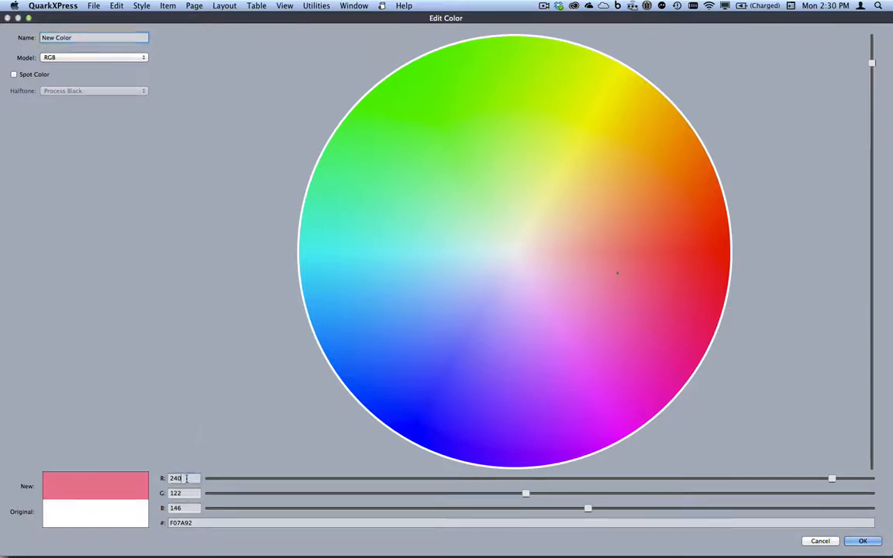
left_click(186, 493)
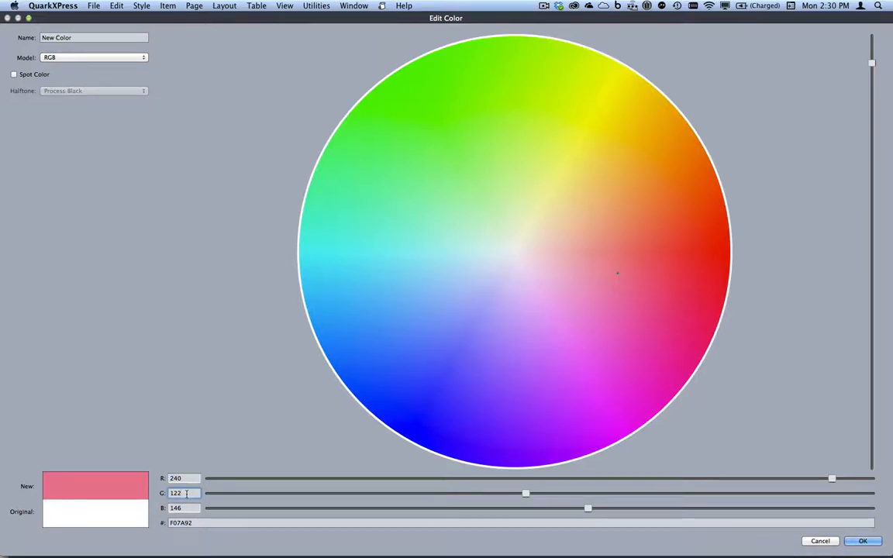
key("shift+Tab")
key("Tab")
key("Tab")
left_click(203, 523)
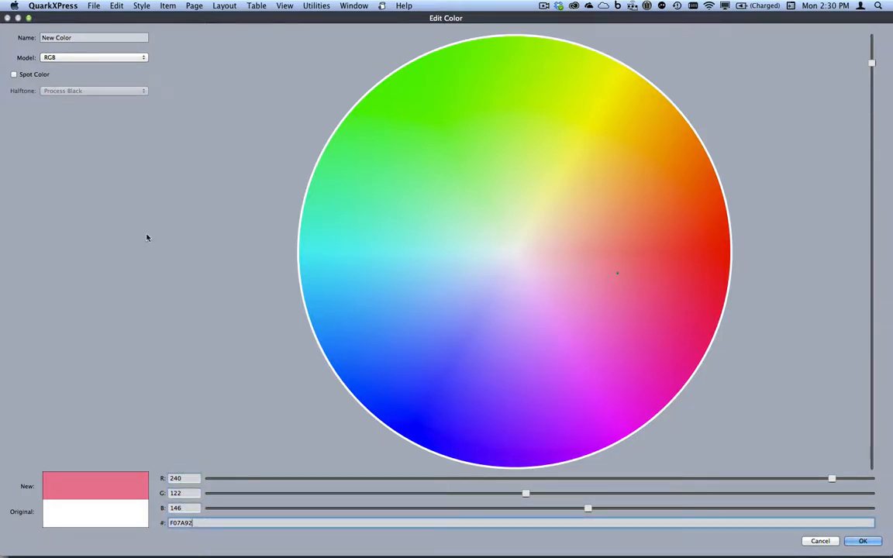
left_click(106, 58)
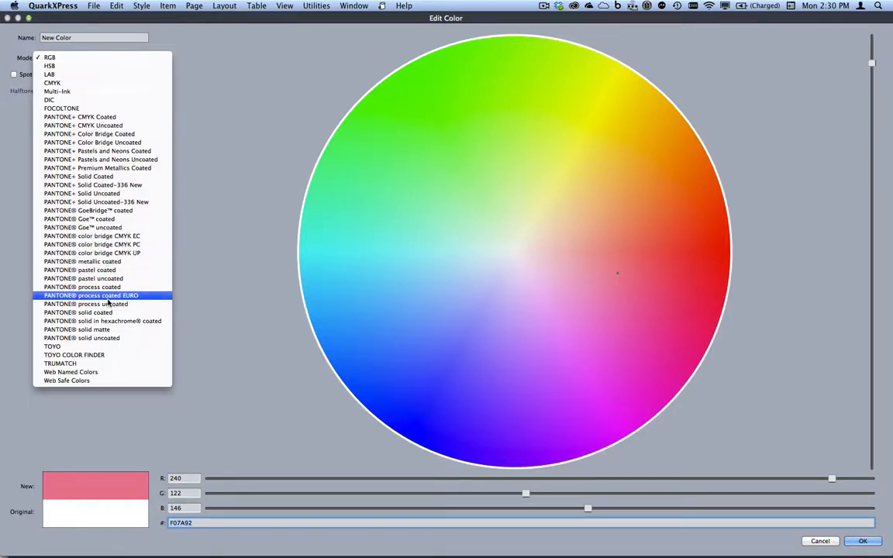
Switch the colour model to PANTONE solid uncoated and show swatches as a list.
left_click(118, 338)
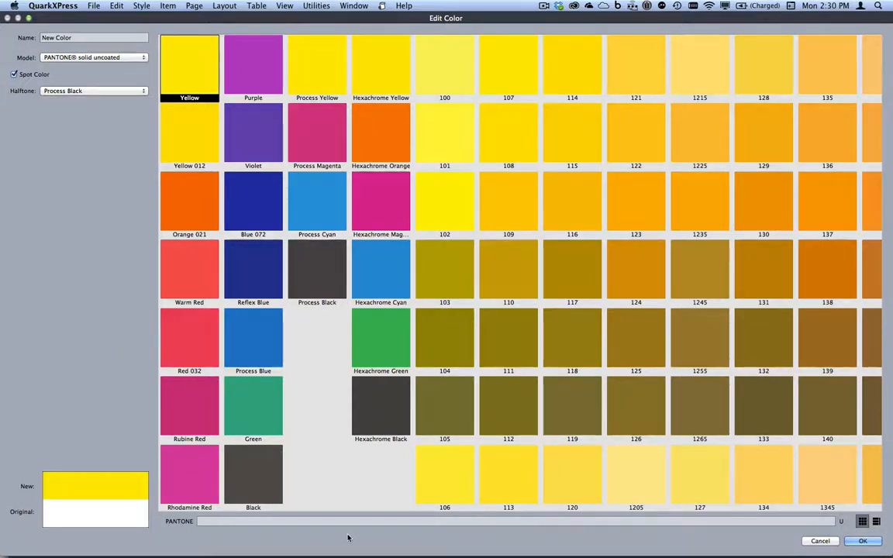
left_click(877, 522)
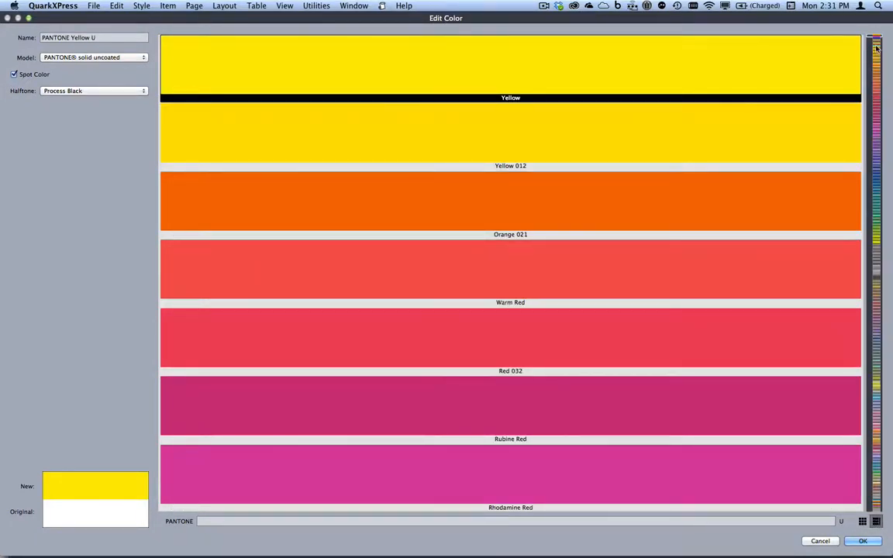
left_click_drag(876, 39, 881, 471)
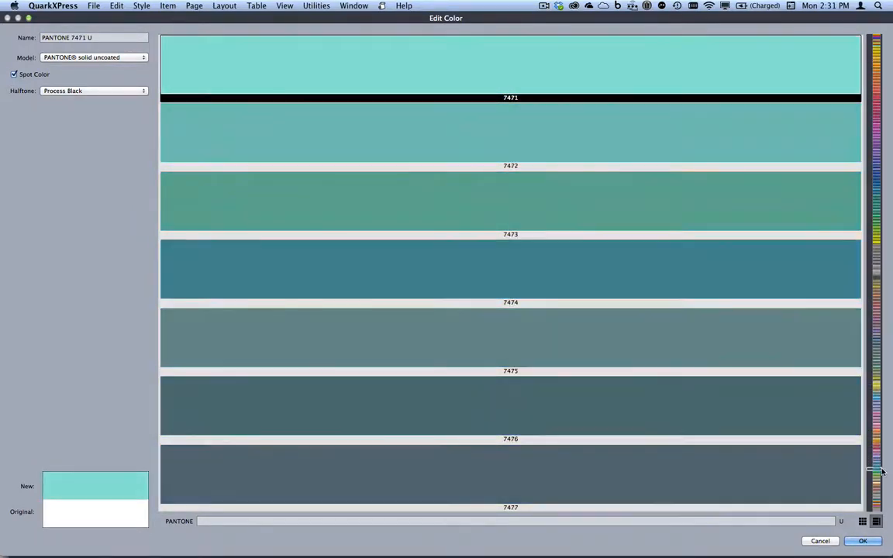
Look up 368 U, name the colour 'PANTONE 368 U', and add it.
left_click(344, 520)
type("36")
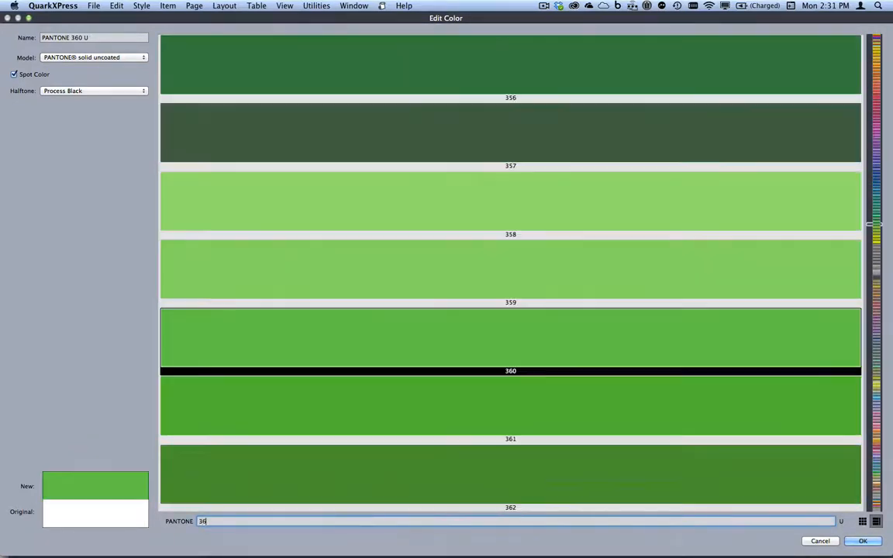
type("8")
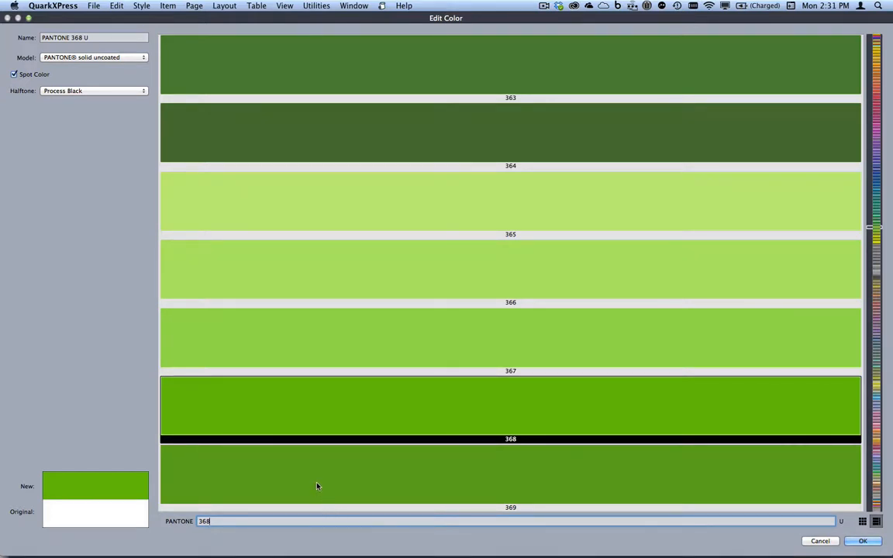
type(" U")
left_click(269, 450)
left_click(83, 37)
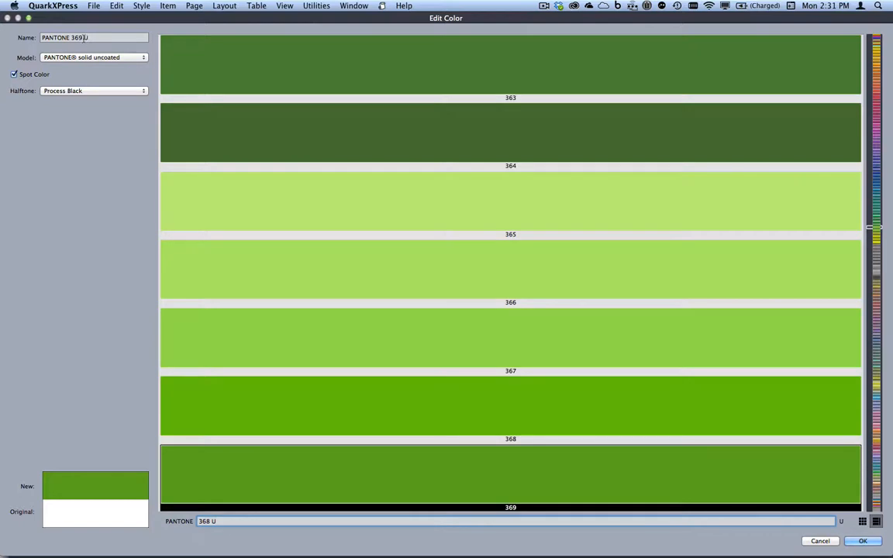
key("BackSpace")
type("8")
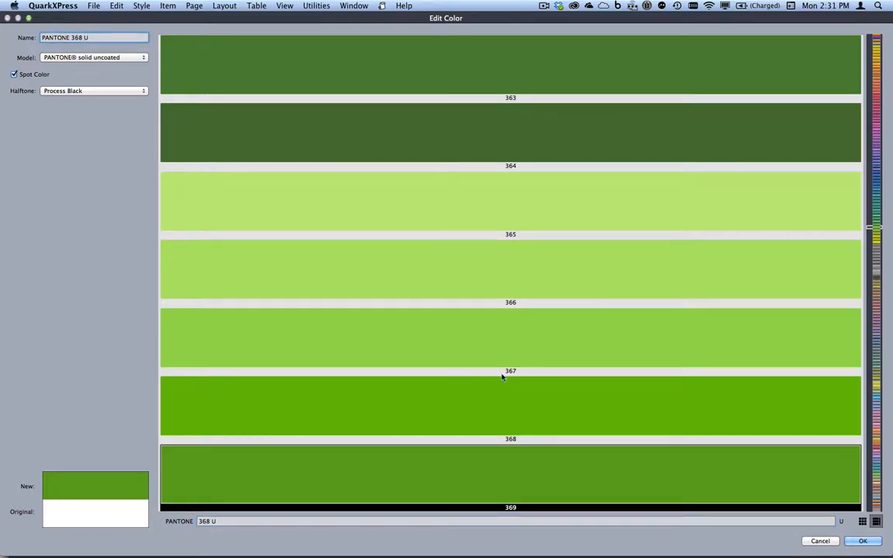
left_click(862, 540)
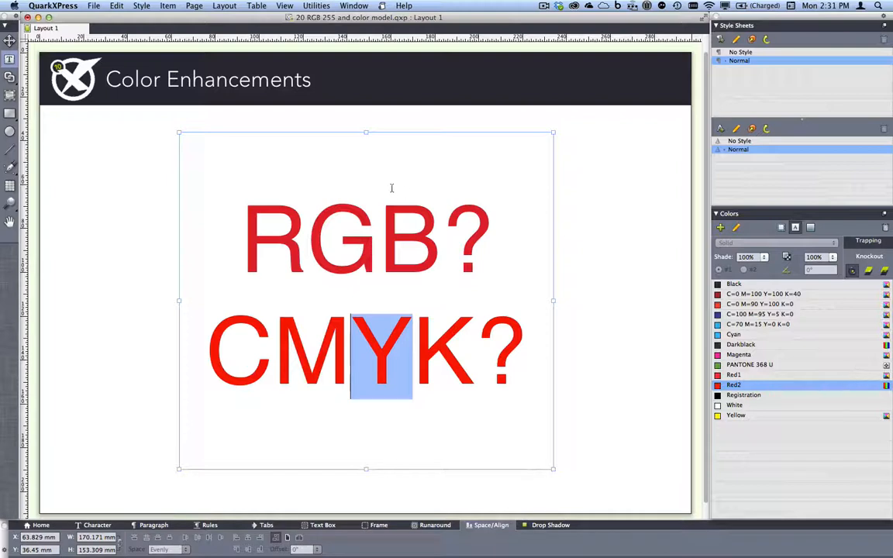
Close the RGB/CMYK demo without saving and bring up 21 Slideshows.qxp : iPad (H).
left_click(29, 17)
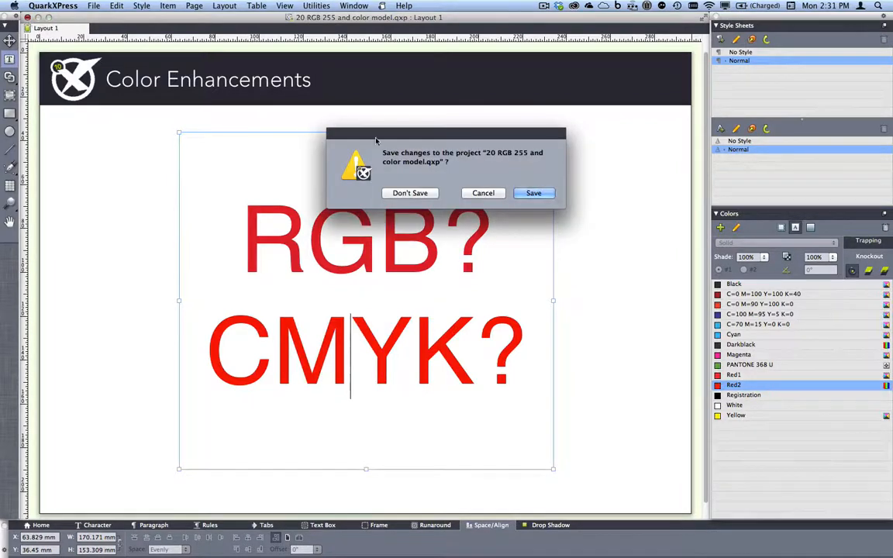
left_click(408, 194)
left_click(353, 6)
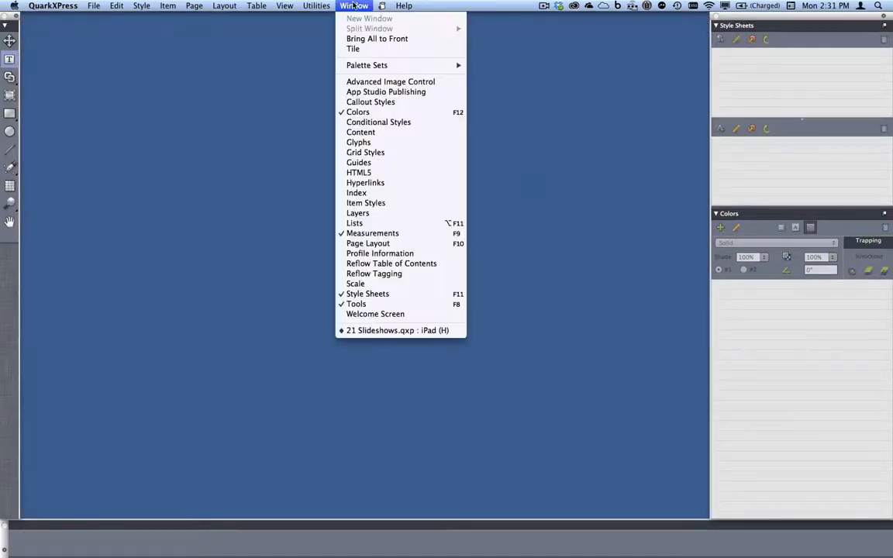
left_click(407, 330)
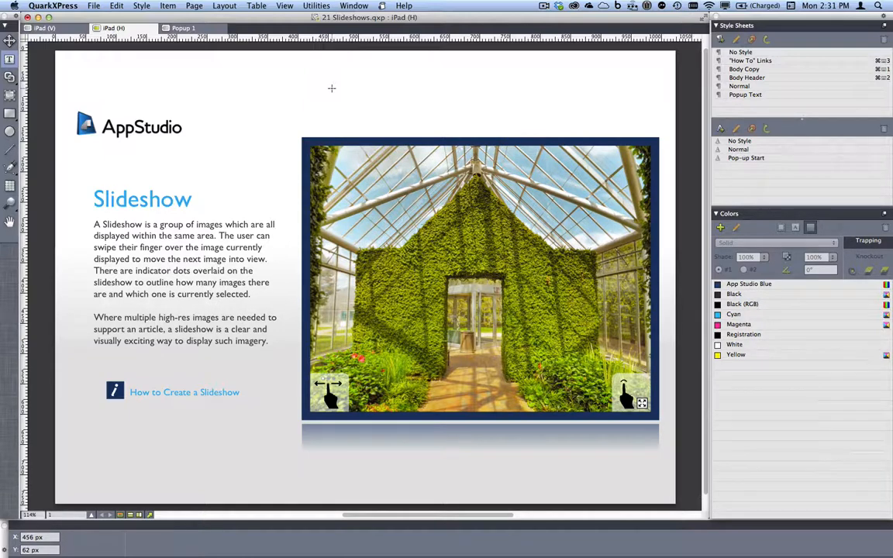
Check the palette set editor, then switch to the App Studio palette set.
left_click(353, 5)
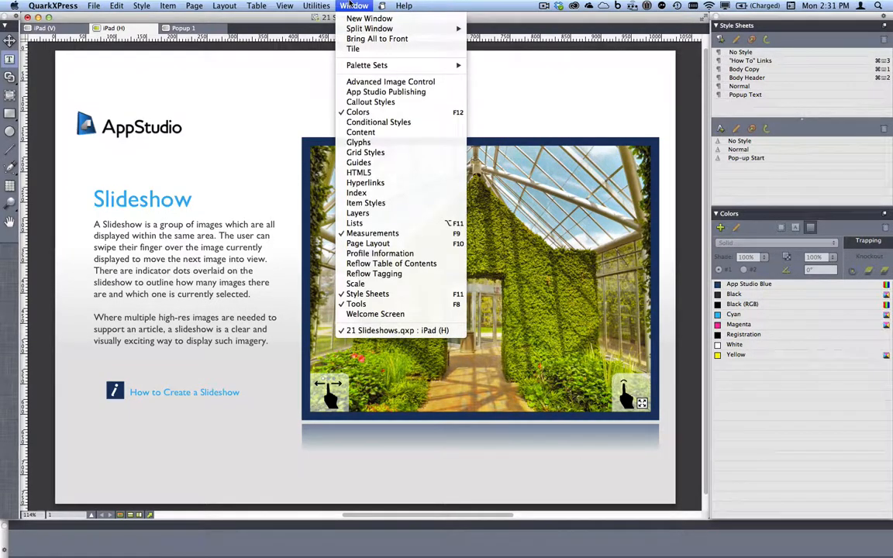
mouse_move(375, 65)
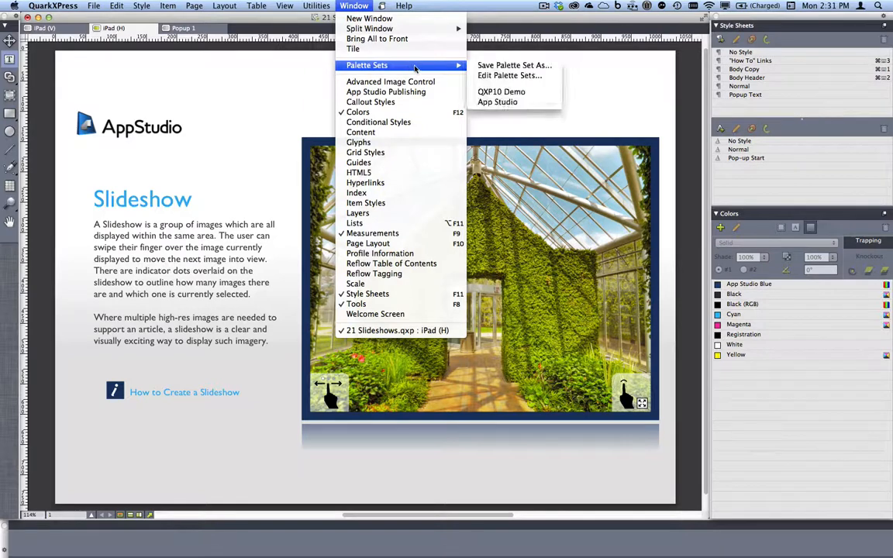
left_click(512, 75)
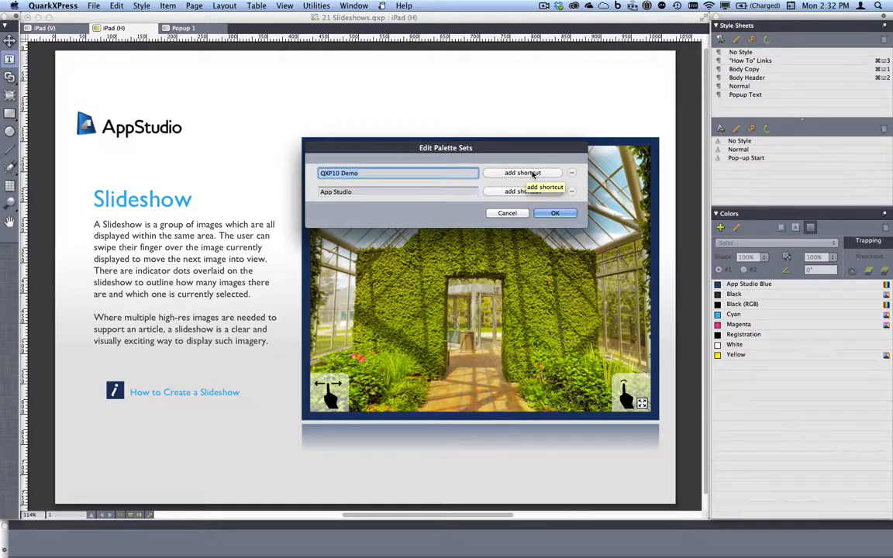
left_click(507, 212)
left_click(354, 5)
mouse_move(434, 65)
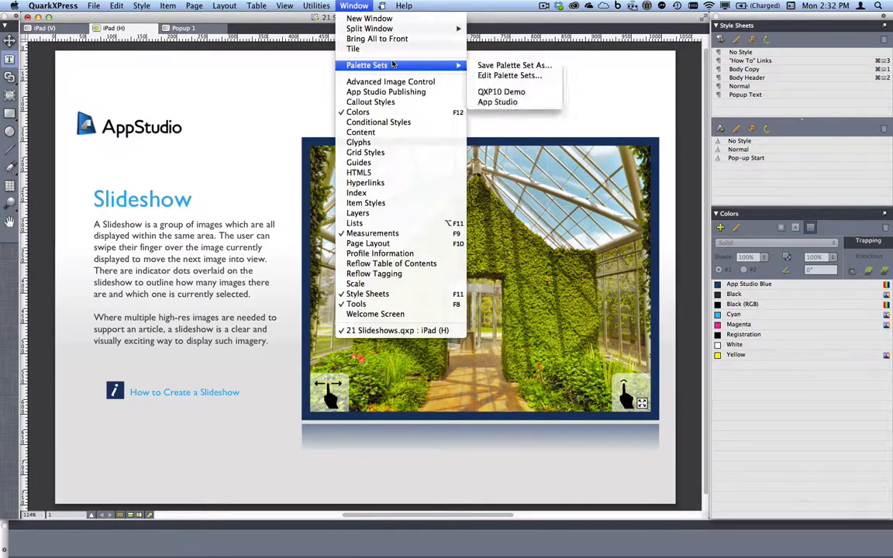
left_click(505, 103)
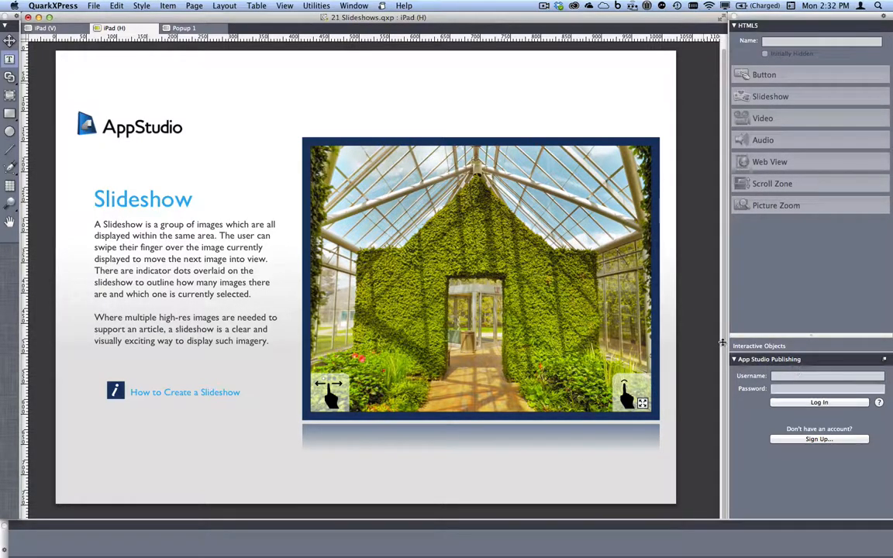
Inspect the slideshow box's HTML5 settings and the iPad (V) layout, then close 21 Slideshows.qxp unsaved.
left_click(468, 265)
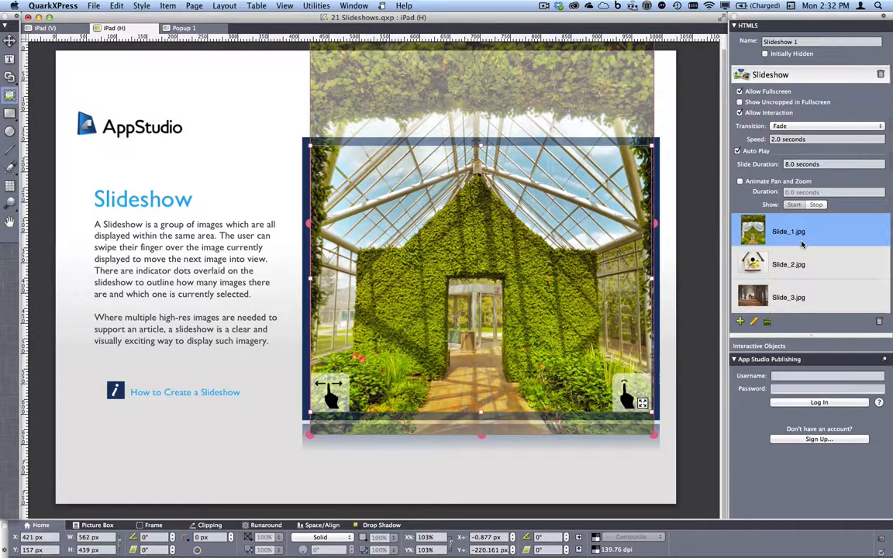
scroll(810, 260, "down", 3)
scroll(810, 260, "up", 2)
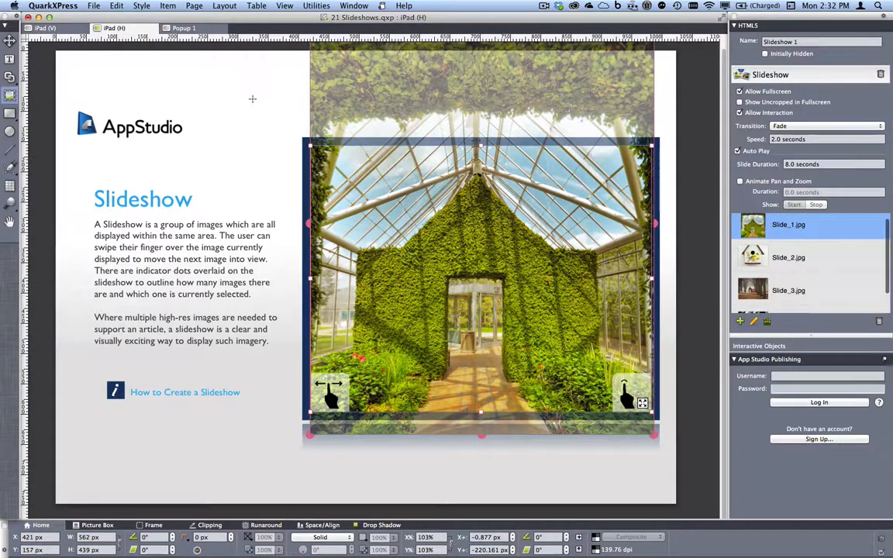
left_click(55, 29)
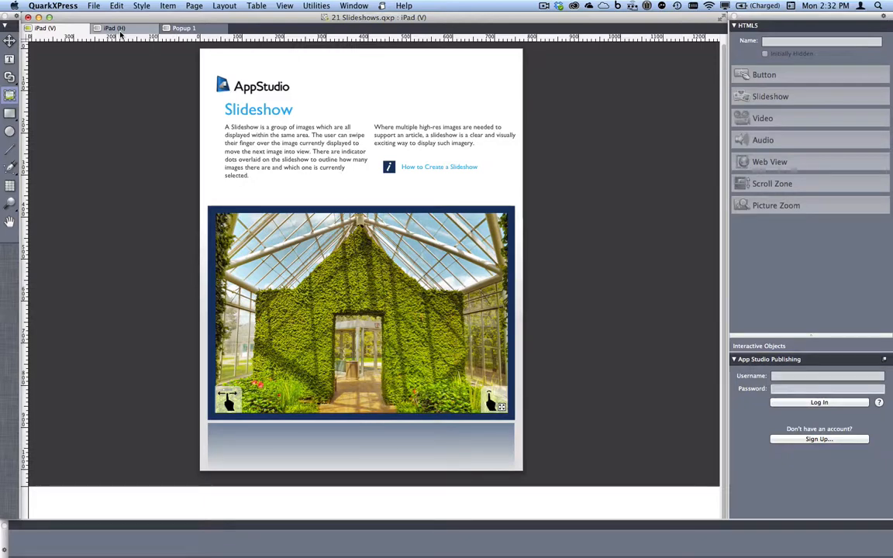
key("super+w")
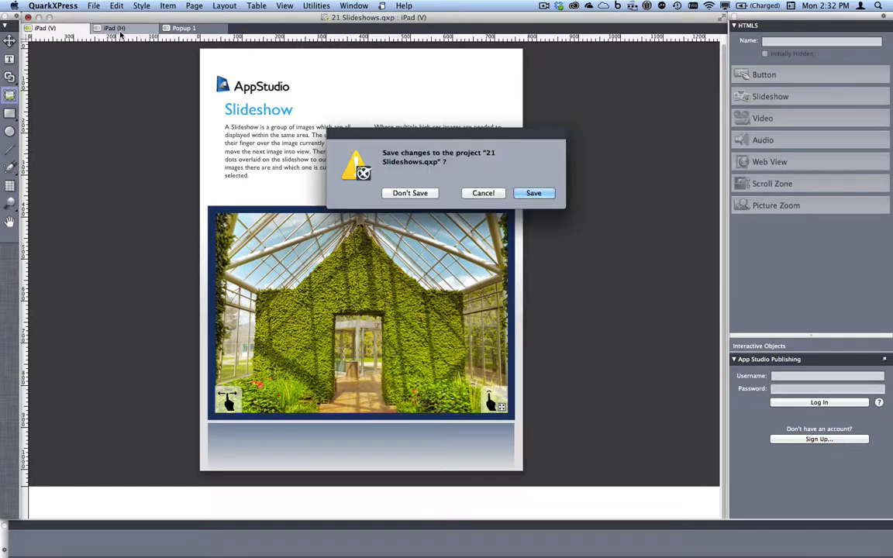
left_click(410, 193)
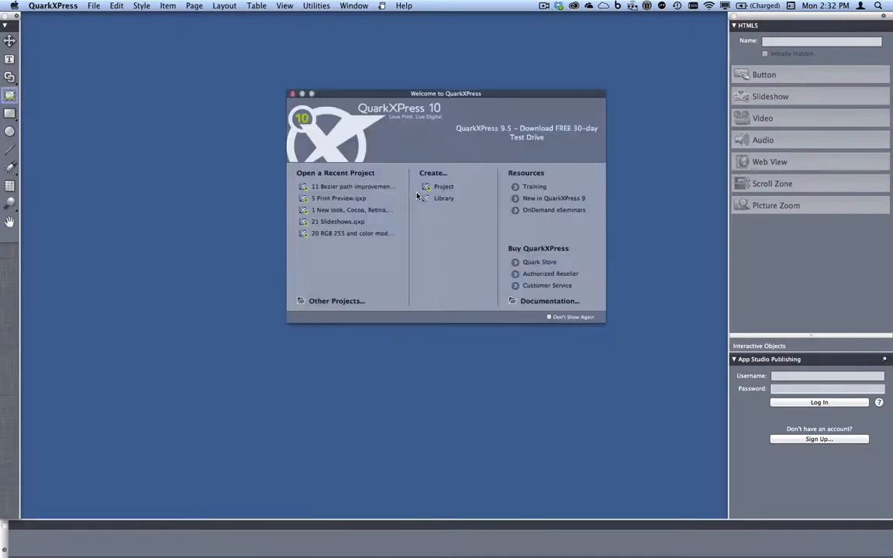